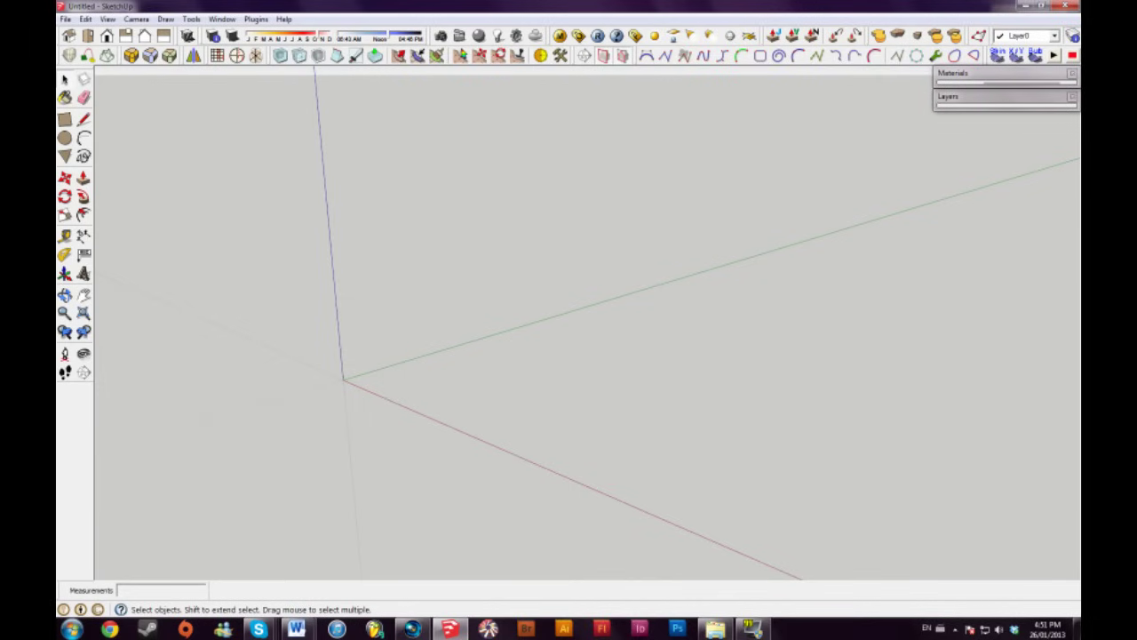
Step: Draw a 20' by 10' rectangle on the ground near the origin, with its long side along the red axis
middle_drag(693, 355, 508, 294)
middle_drag(406, 271, 437, 282)
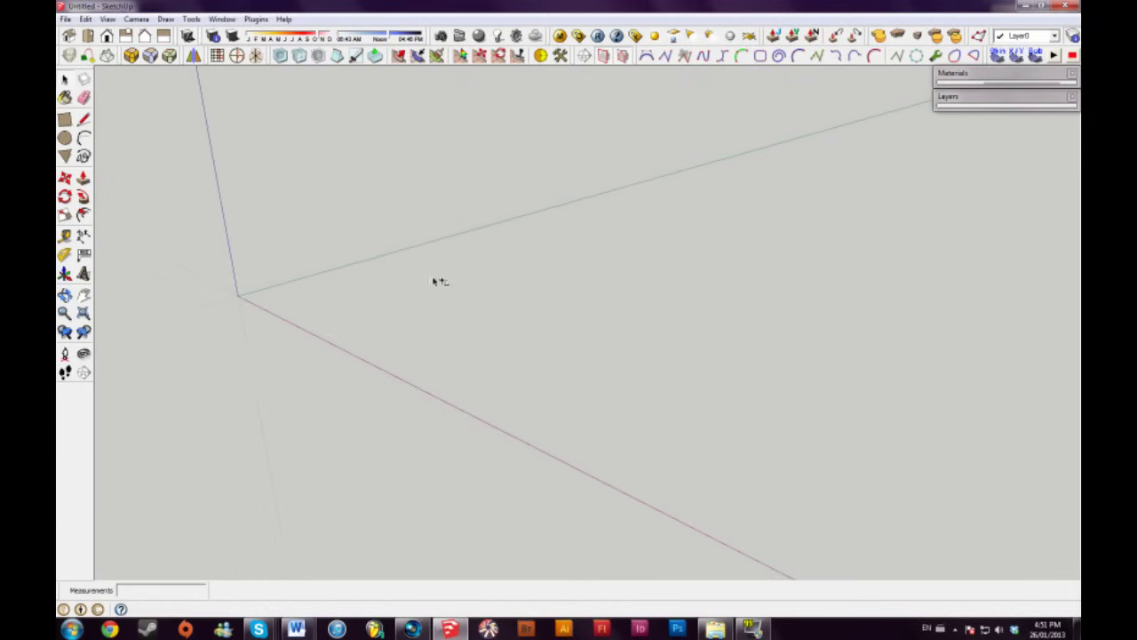
click(65, 122)
click(324, 299)
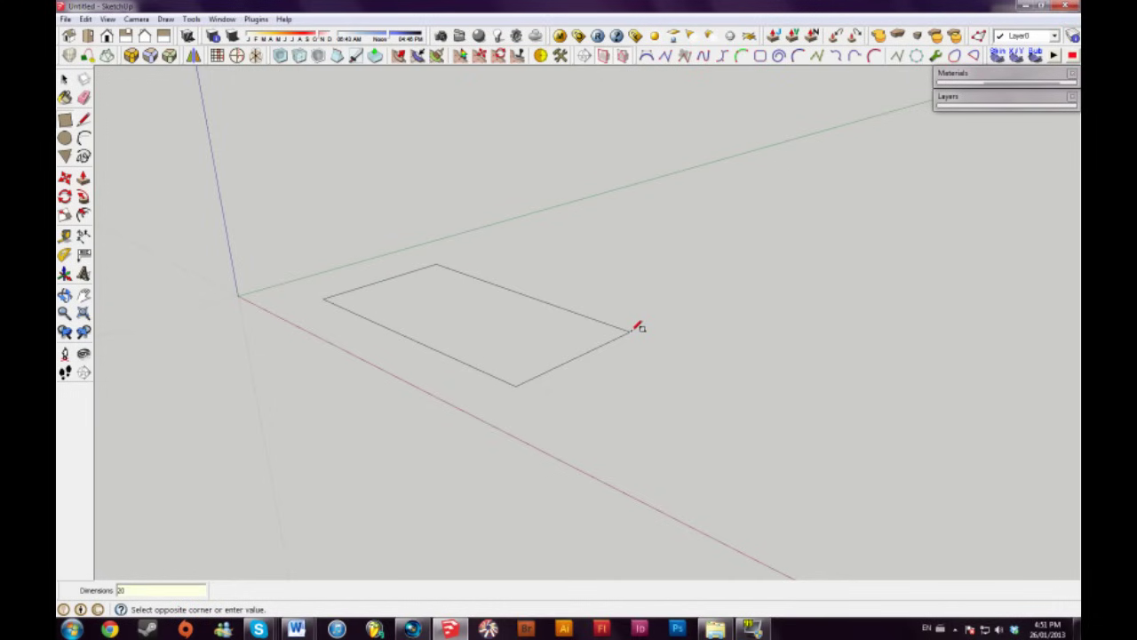
key(Return)
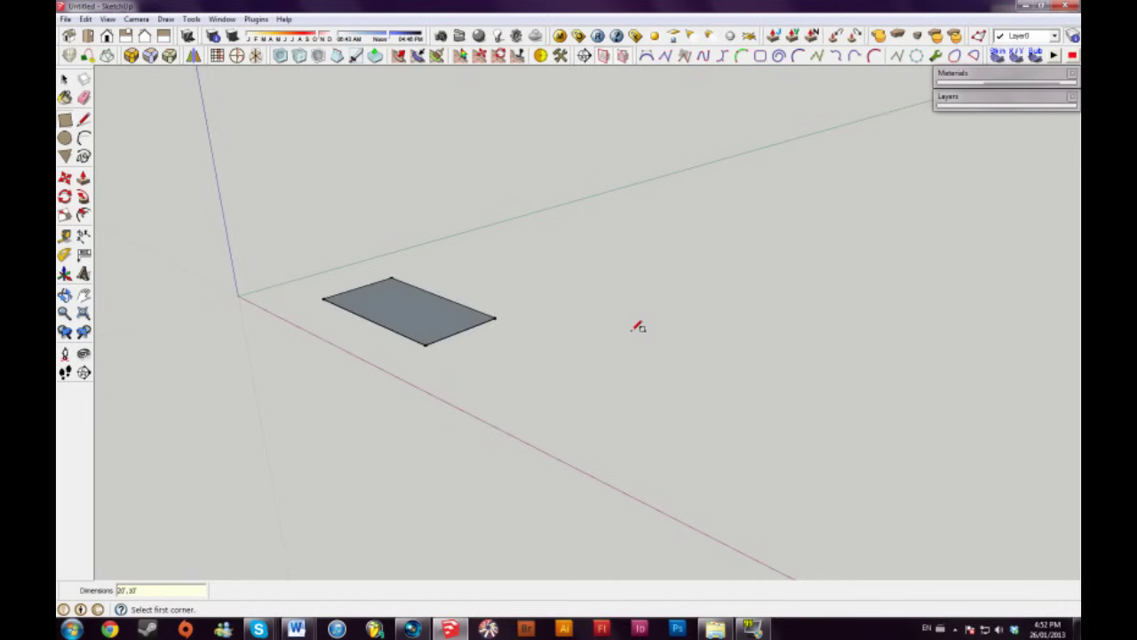
Step: Draw a second, larger ground rectangle starting from the first rectangle's back corner so they share an edge in an L shape
scroll(404, 267, up, 4)
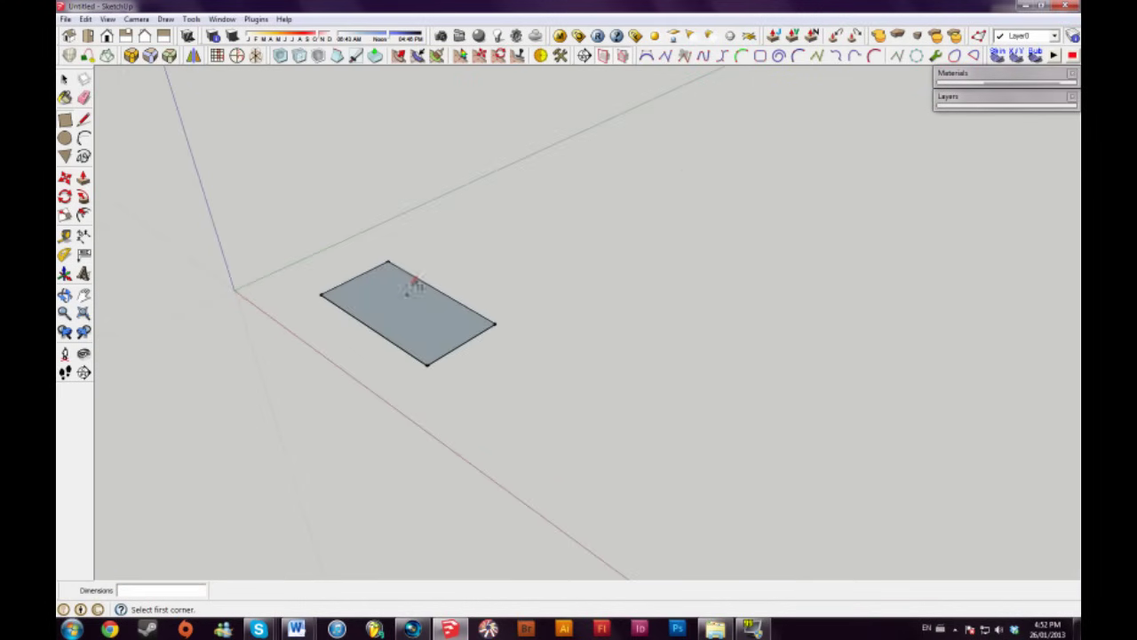
click(382, 251)
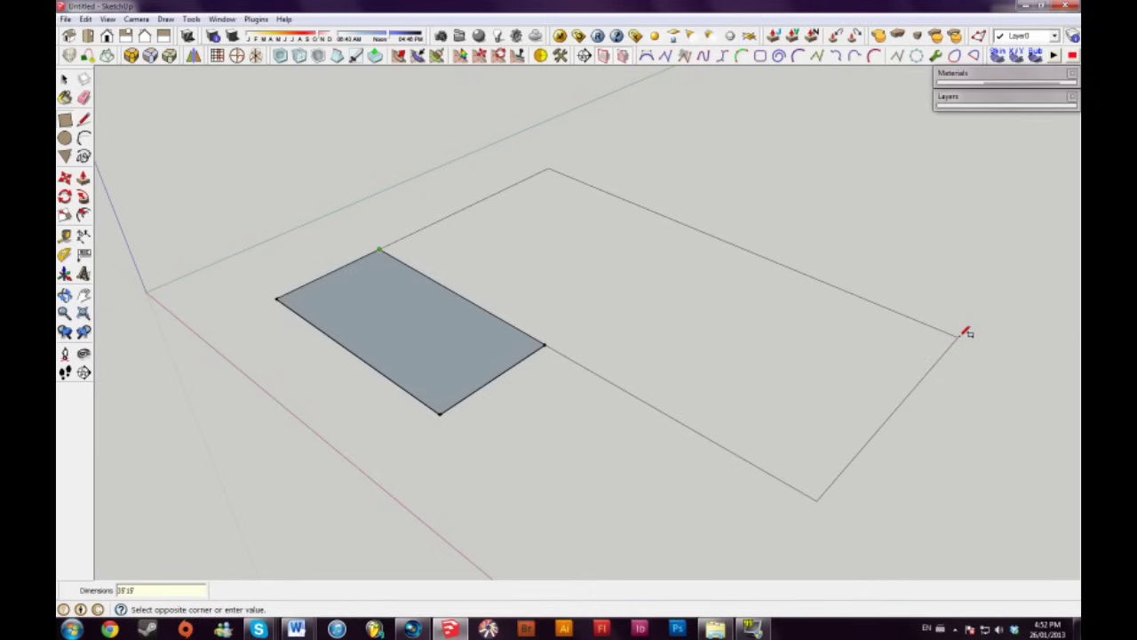
click(967, 332)
middle_drag(964, 330, 727, 345)
key(space)
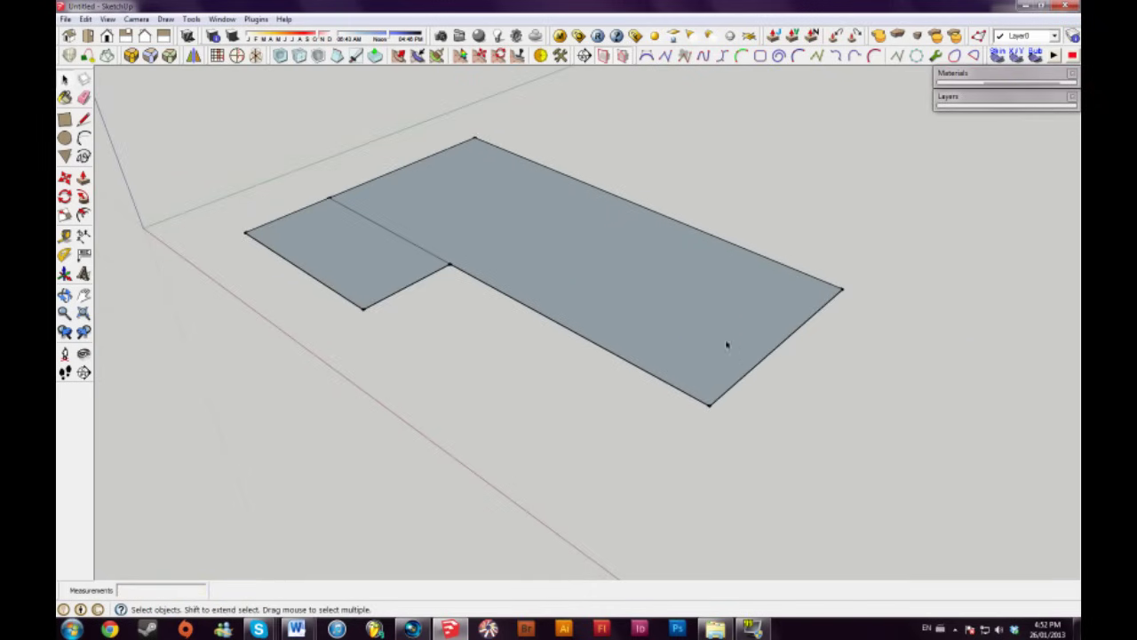
Step: Shorten the larger rectangle by moving its outer short edge inward along the red axis, and erase the line dividing the two rectangles
key(m)
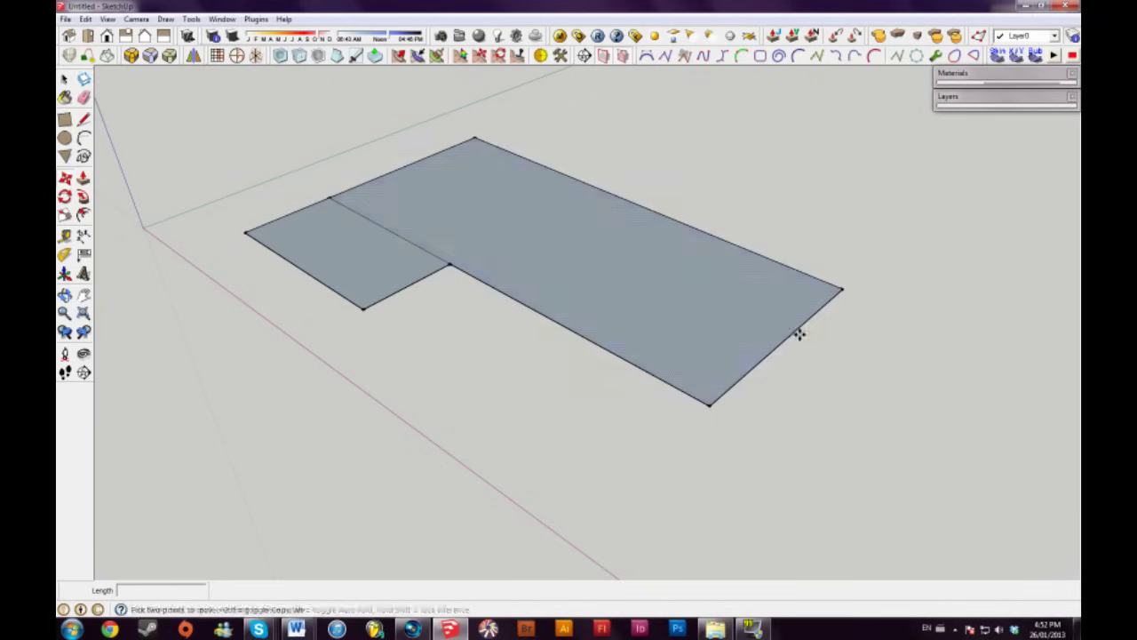
click(800, 333)
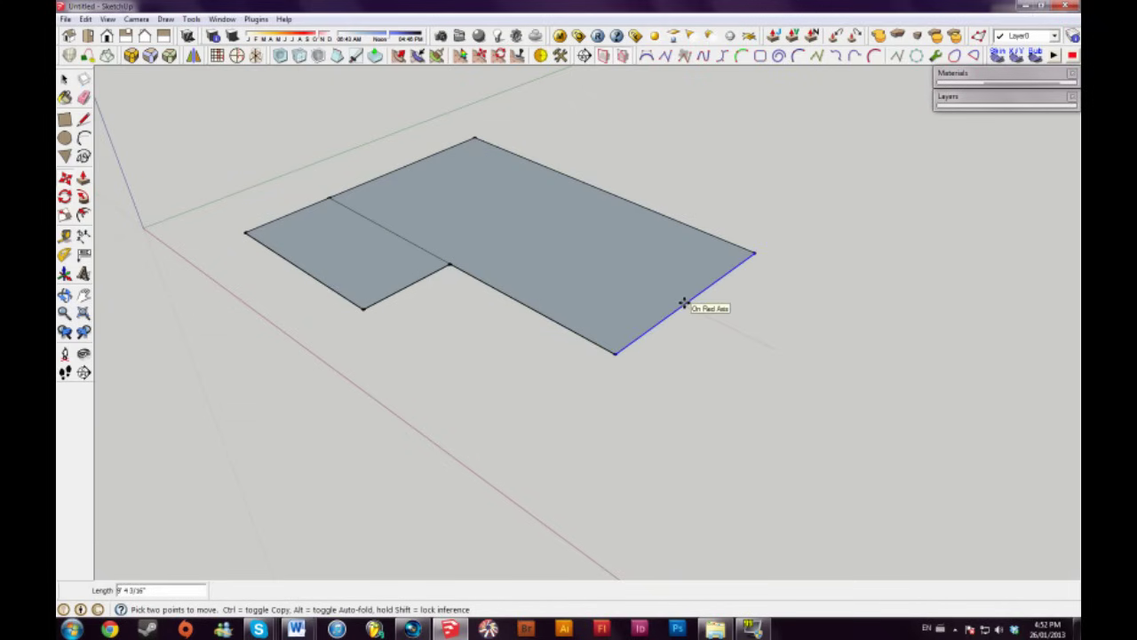
key(Return)
mouse_move(503, 270)
middle_down()
mouse_move(752, 365)
mouse_move(746, 437)
mouse_move(535, 354)
mouse_move(418, 261)
middle_up()
key(e)
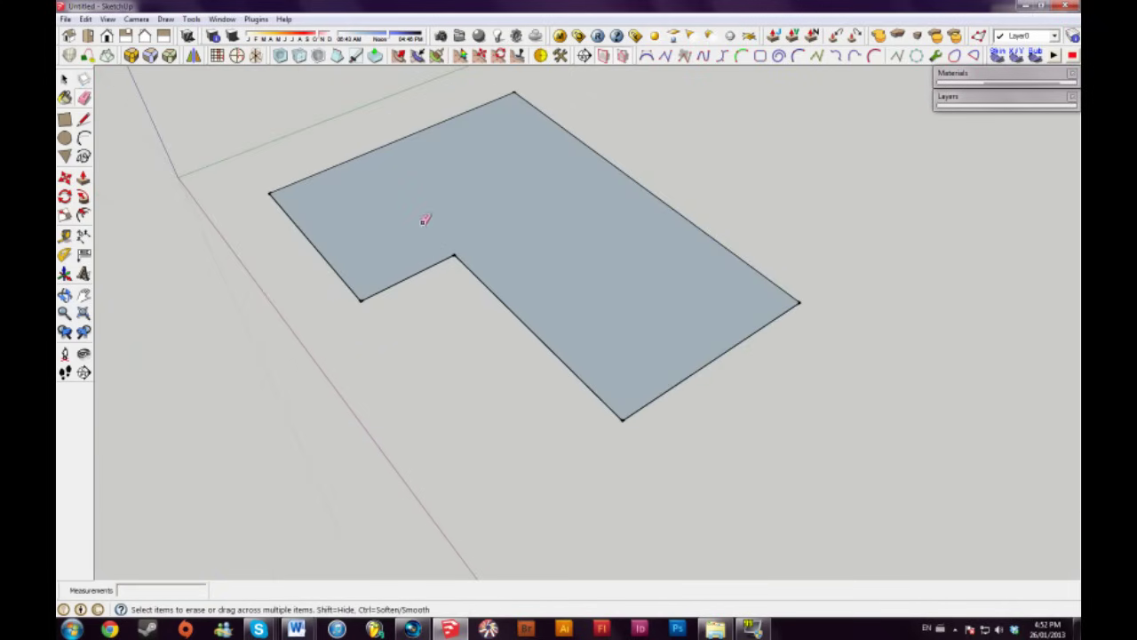
Step: Reverse the L-shaped floor face so its front side points up
middle_drag(577, 307, 518, 213)
right_click(503, 211)
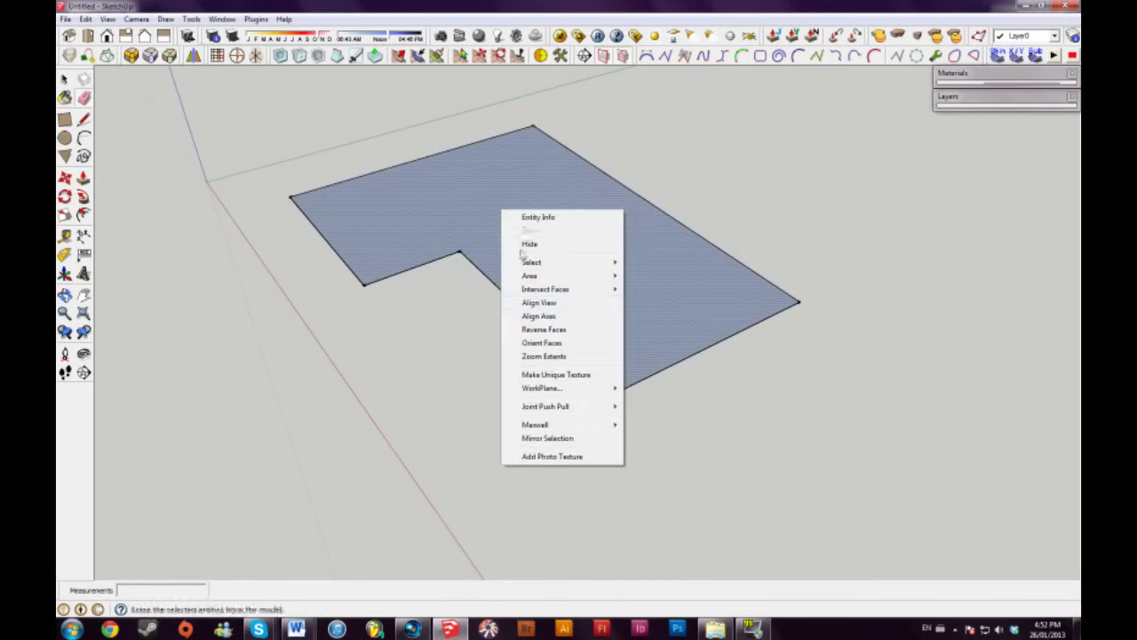
click(544, 330)
middle_drag(513, 264, 604, 253)
middle_drag(498, 250, 634, 284)
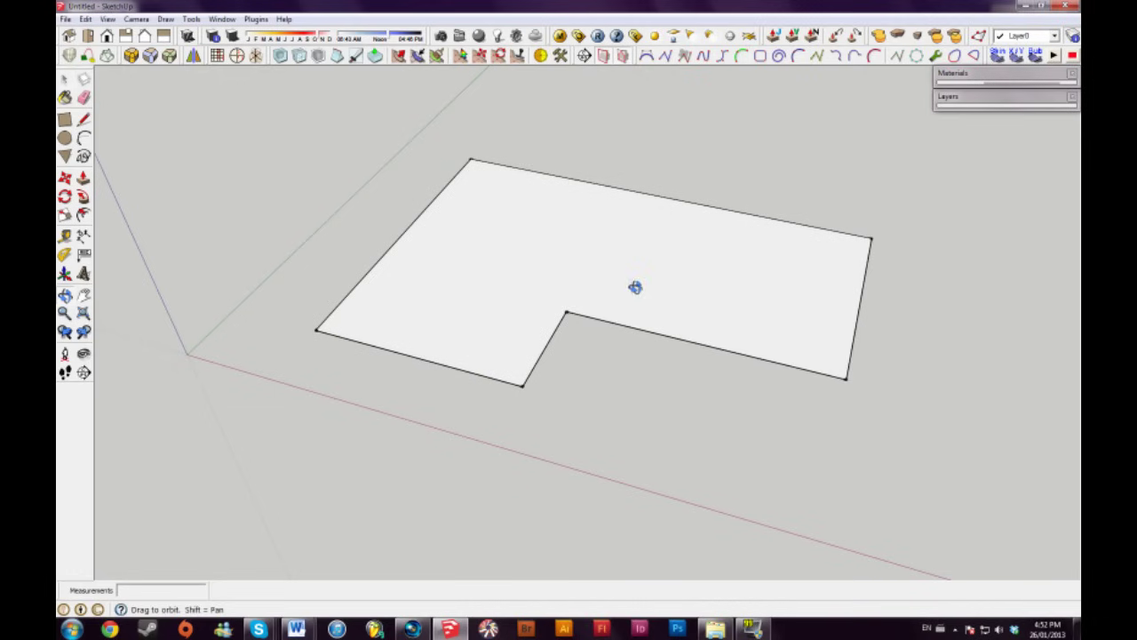
Step: Extrude the L-shaped floor face upward 10' to form the building's walls
key(p)
drag(537, 269, 486, 163)
text(10)
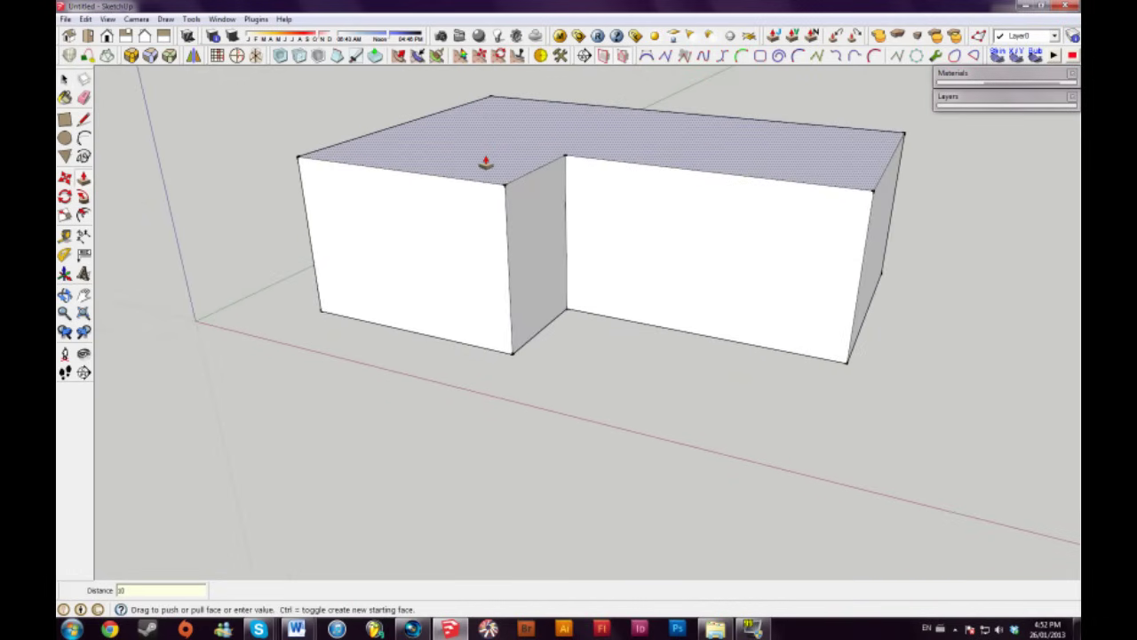
text(')
key(Return)
middle_drag(637, 257, 622, 238)
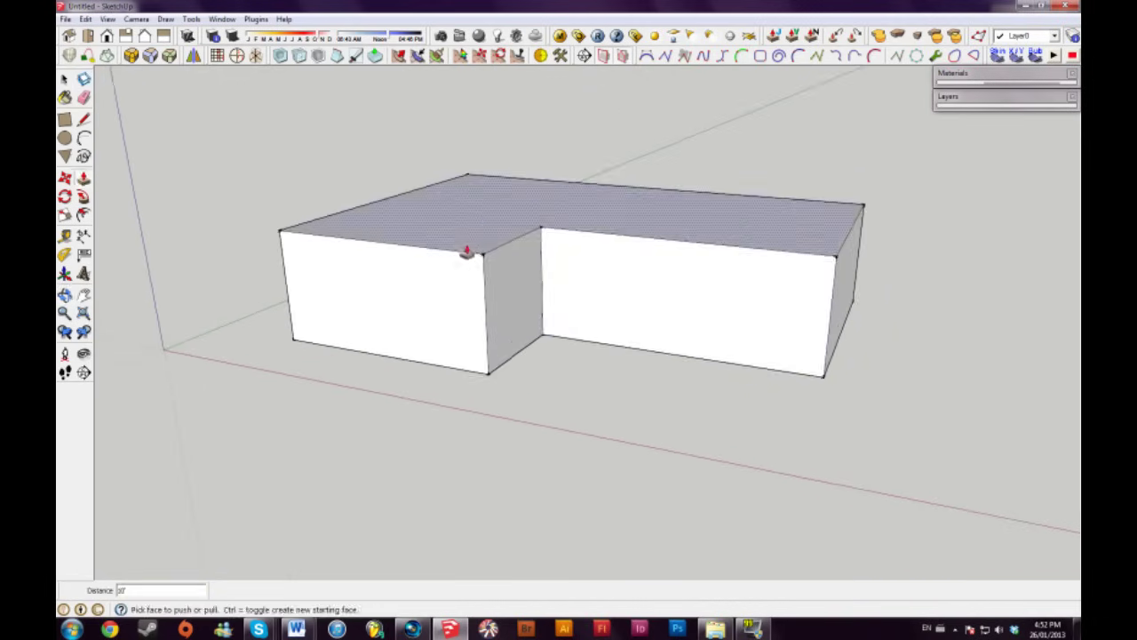
drag(471, 248, 456, 229)
middle_drag(456, 228, 578, 343)
middle_drag(812, 388, 589, 211)
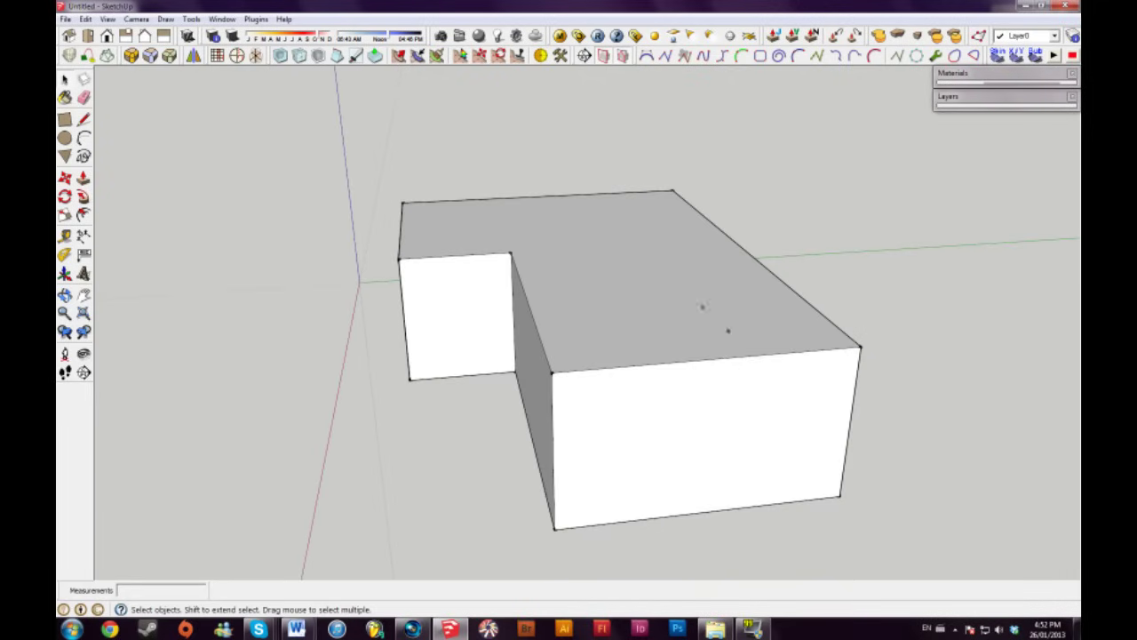
Step: Draw two connected centre lines on the top face between the end edges' midpoints, about 35' and 20' 6" long
middle_drag(381, 228, 812, 368)
key(l)
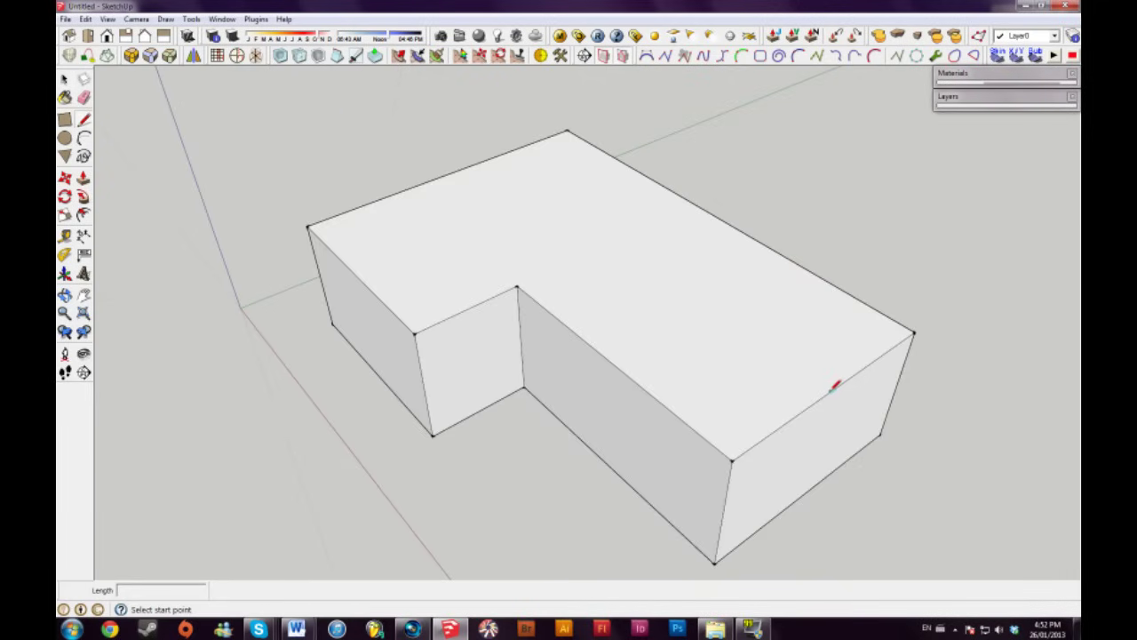
click(831, 384)
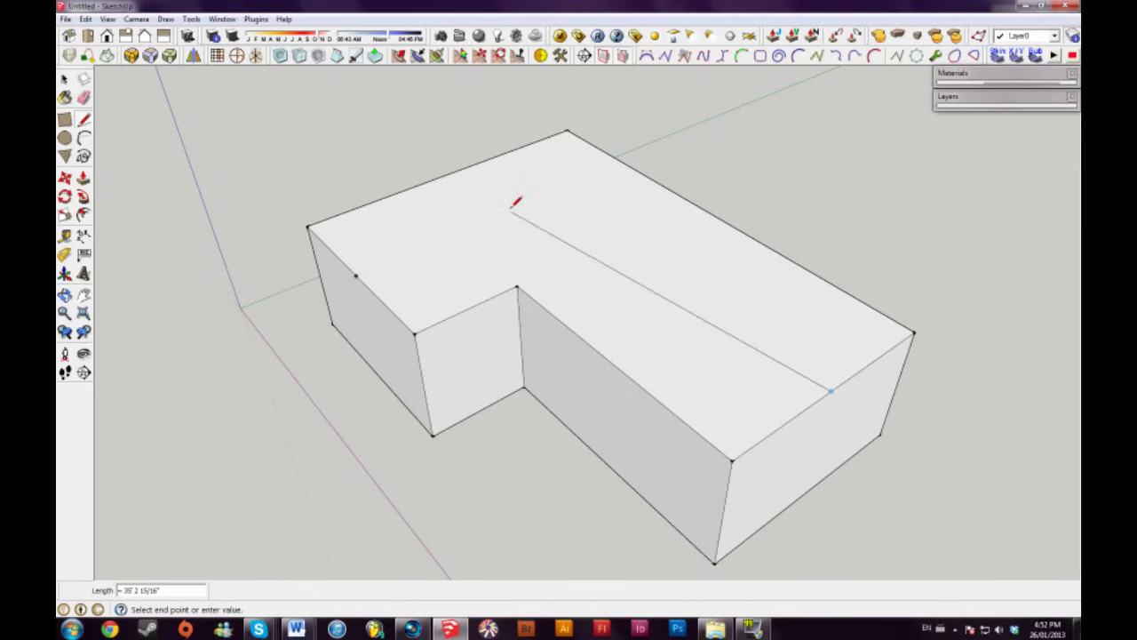
mouse_move(512, 207)
middle_down()
mouse_move(579, 229)
mouse_move(515, 216)
middle_up()
scroll(516, 216, up, 2)
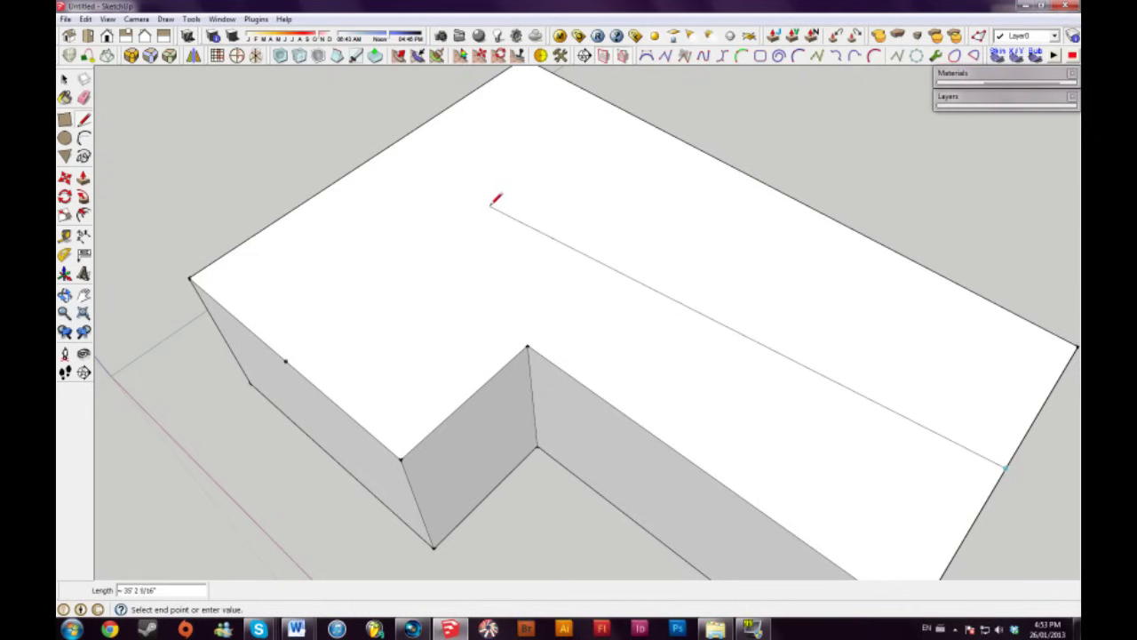
text(35')
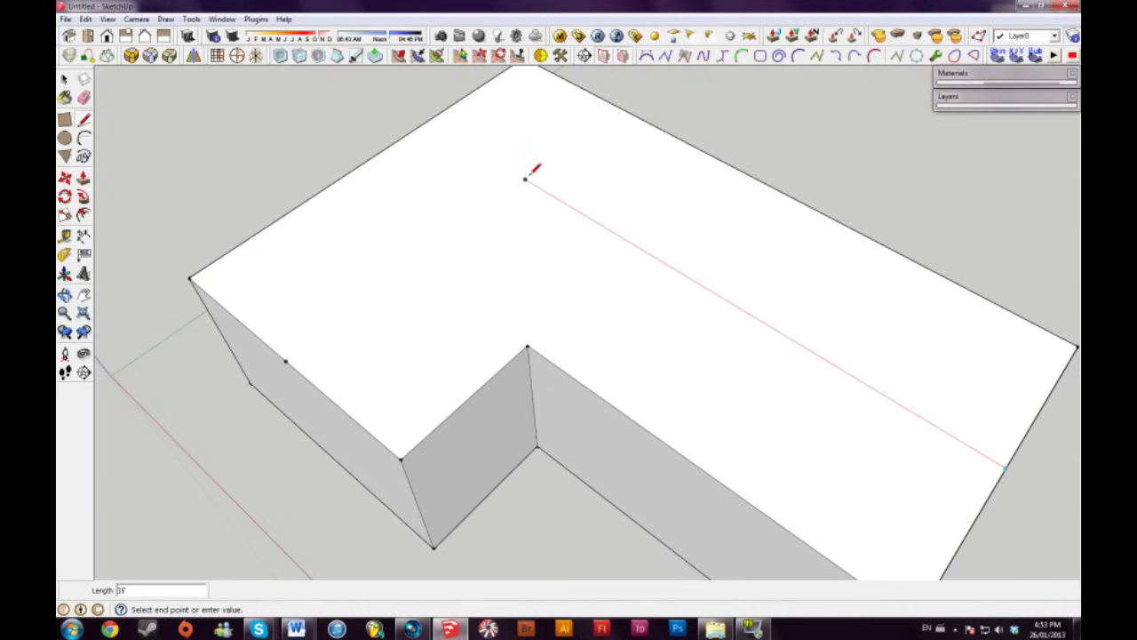
click(525, 179)
click(287, 355)
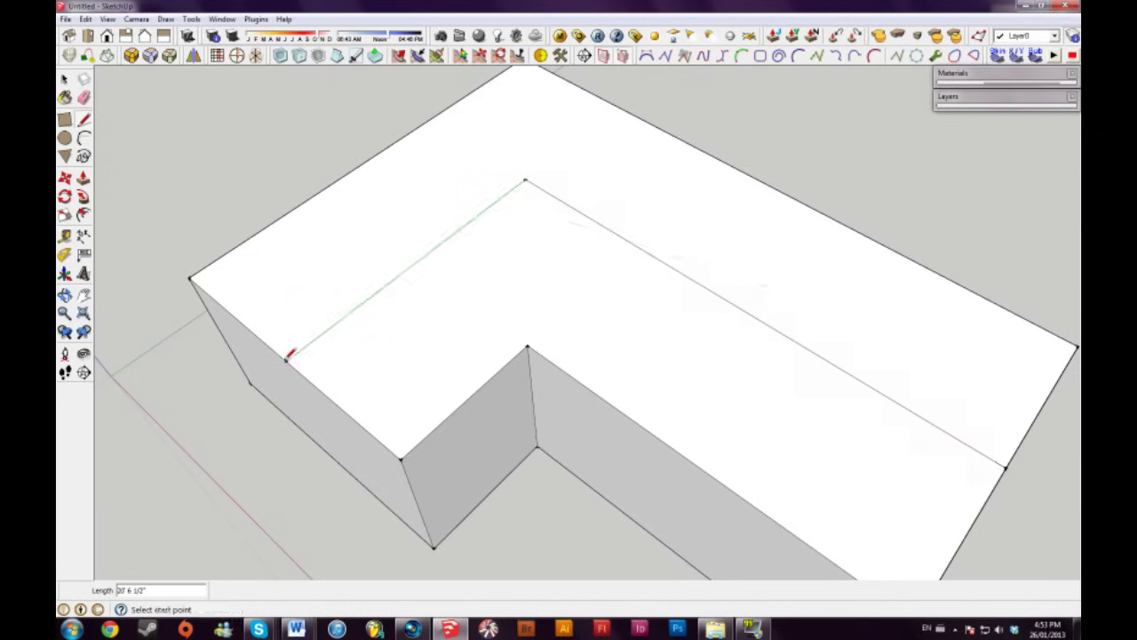
Step: Draw the diagonal across the top face from the inner corner through the centre lines' junction to the outer corner
middle_drag(287, 356, 622, 372)
scroll(581, 368, down, 3)
scroll(622, 371, up, 3)
key(space)
click(616, 345)
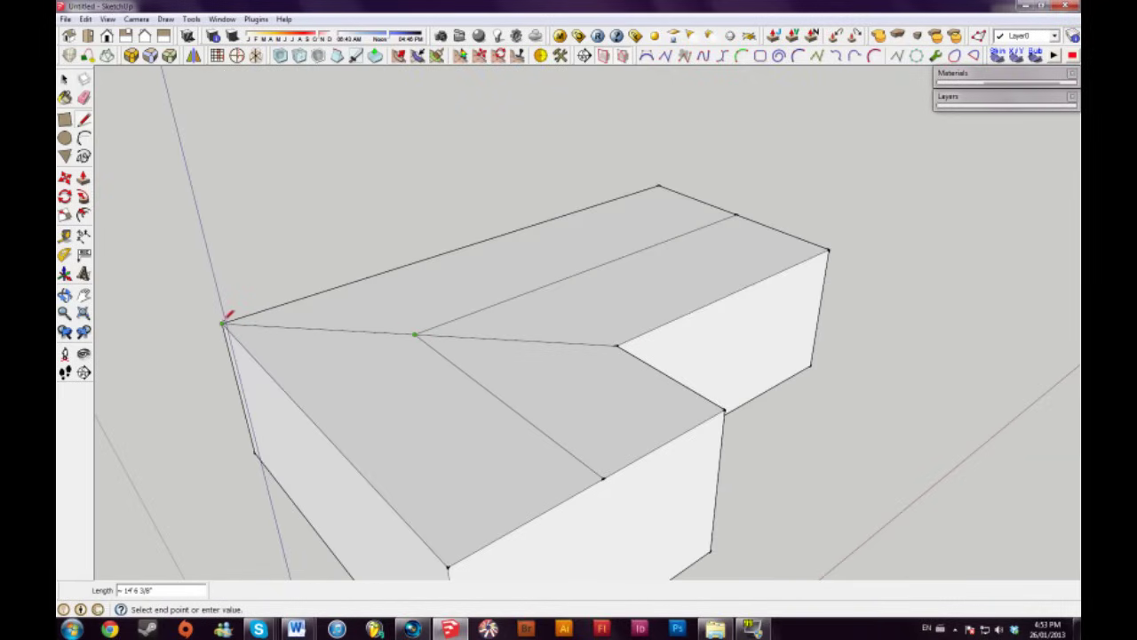
middle_drag(633, 408, 203, 367)
Step: Raise both centre lines together about 6' along the blue axis to form the gabled roof ridges
key(space)
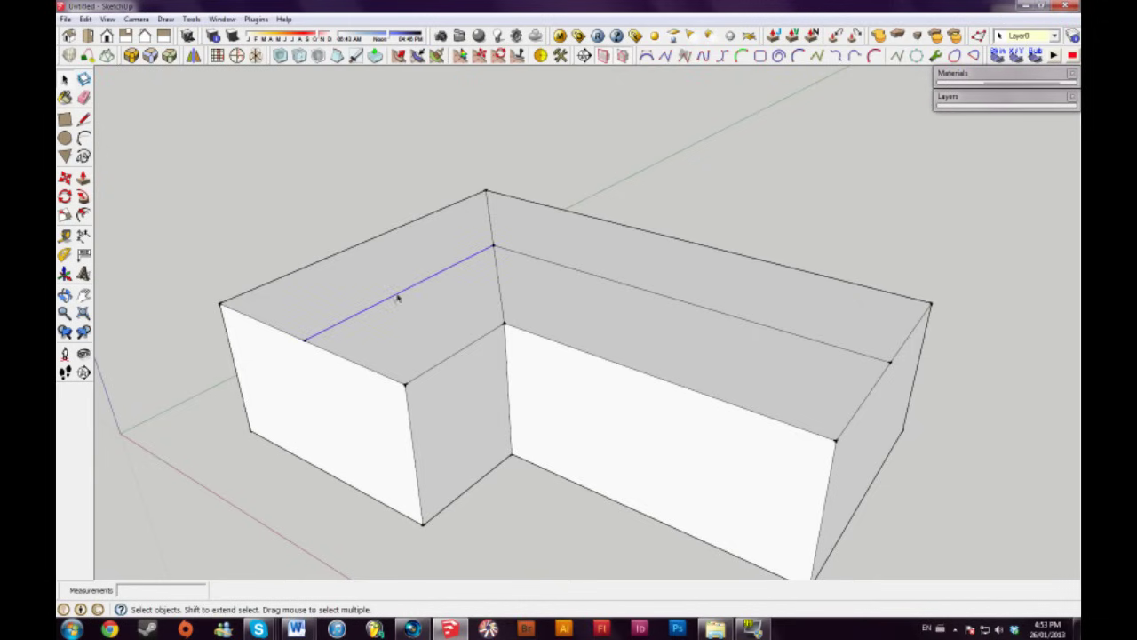
shift+click(501, 276)
shift+click(502, 279)
key(m)
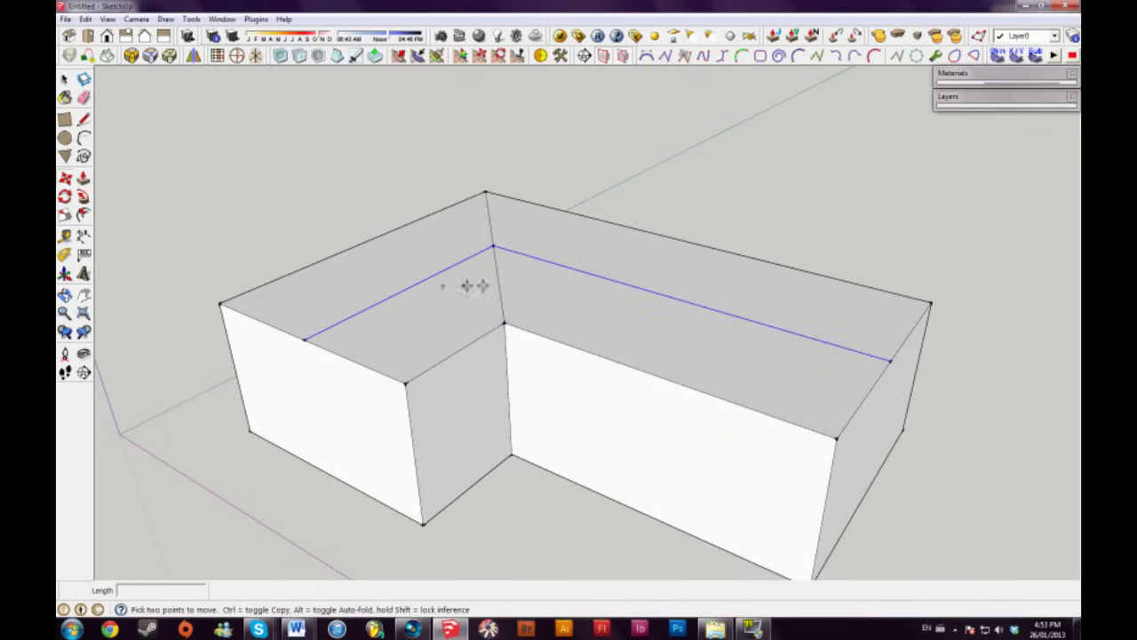
drag(493, 246, 491, 180)
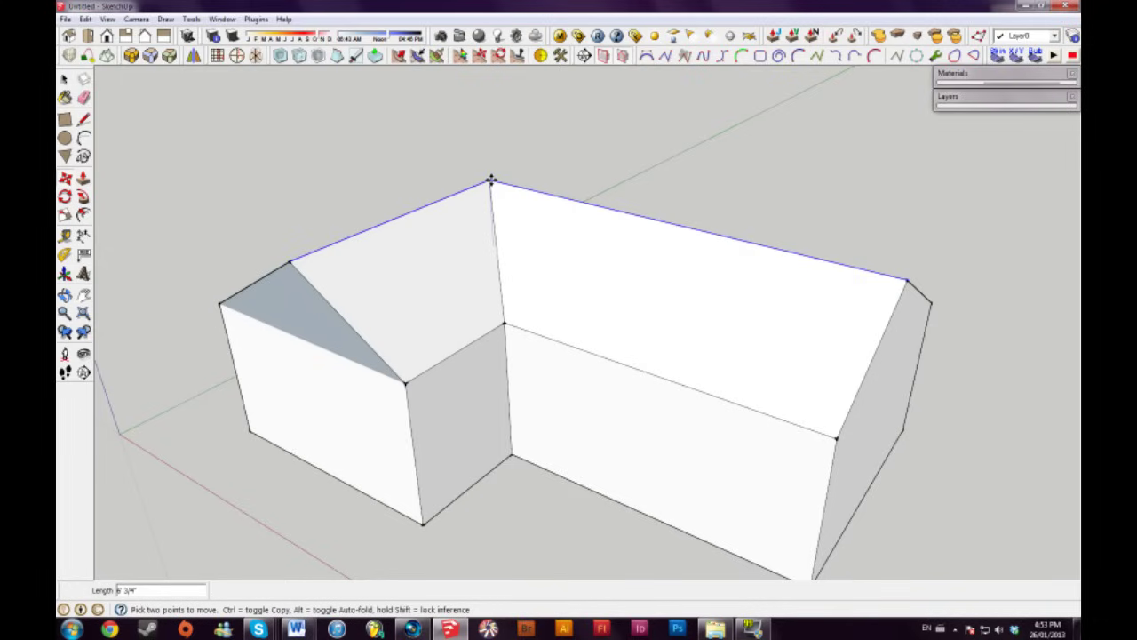
key(space)
Step: Draw two lines on the longer wing's gable wall, parallel to the sloping roof edges, to outline a narrow roof band
mouse_move(428, 282)
middle_down()
mouse_move(789, 279)
mouse_move(820, 292)
mouse_move(468, 261)
middle_up()
scroll(481, 286, down, 3)
middle_drag(604, 311, 405, 241)
scroll(578, 315, up, 3)
mouse_move(444, 307)
middle_down()
mouse_move(680, 302)
mouse_move(399, 262)
mouse_move(780, 326)
mouse_move(761, 322)
mouse_move(782, 368)
mouse_move(557, 279)
mouse_move(572, 262)
mouse_move(579, 297)
middle_up()
scroll(574, 288, up, 2)
key(l)
click(407, 333)
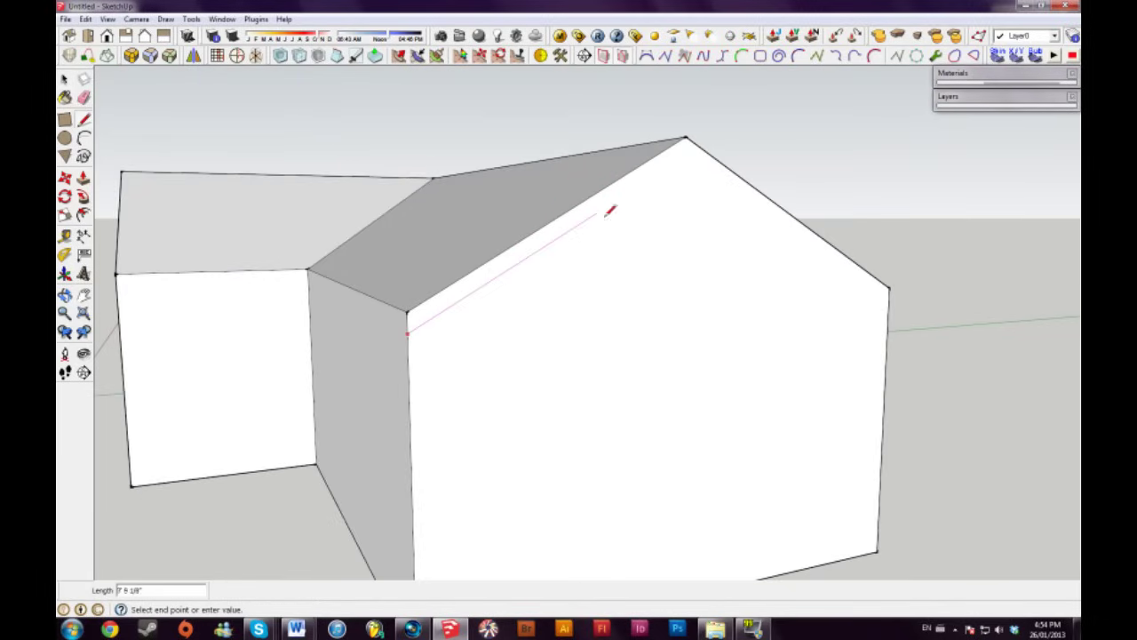
click(687, 138)
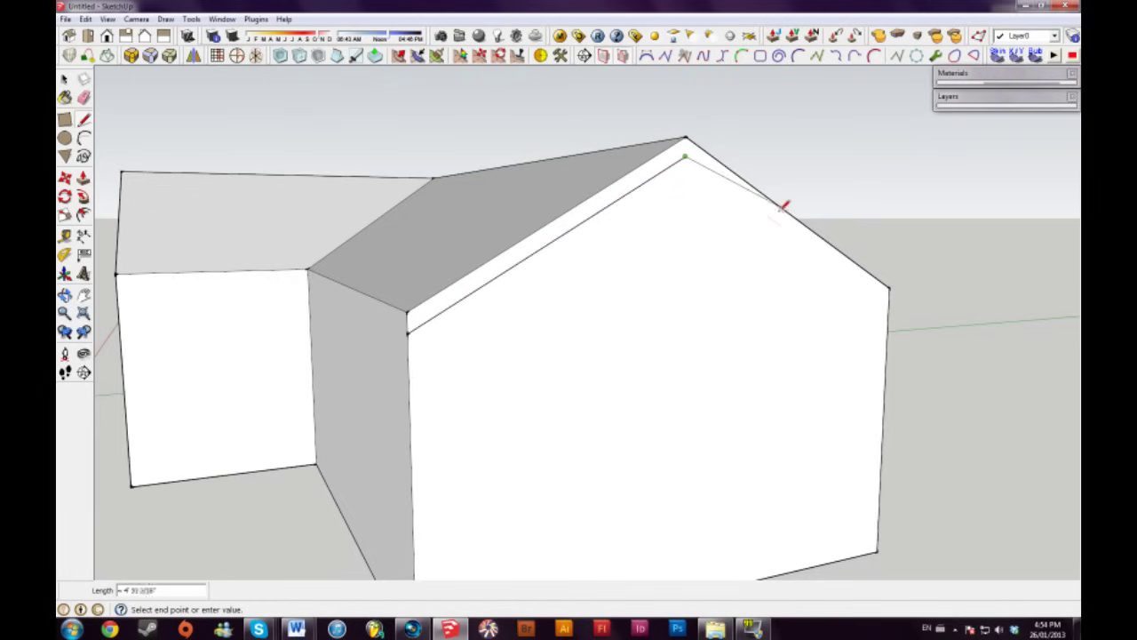
click(890, 304)
key(space)
Step: Extrude the narrow roof band outward from the gable wall as an overhang and inspect its lower ends
middle_drag(759, 297, 780, 262)
key(p)
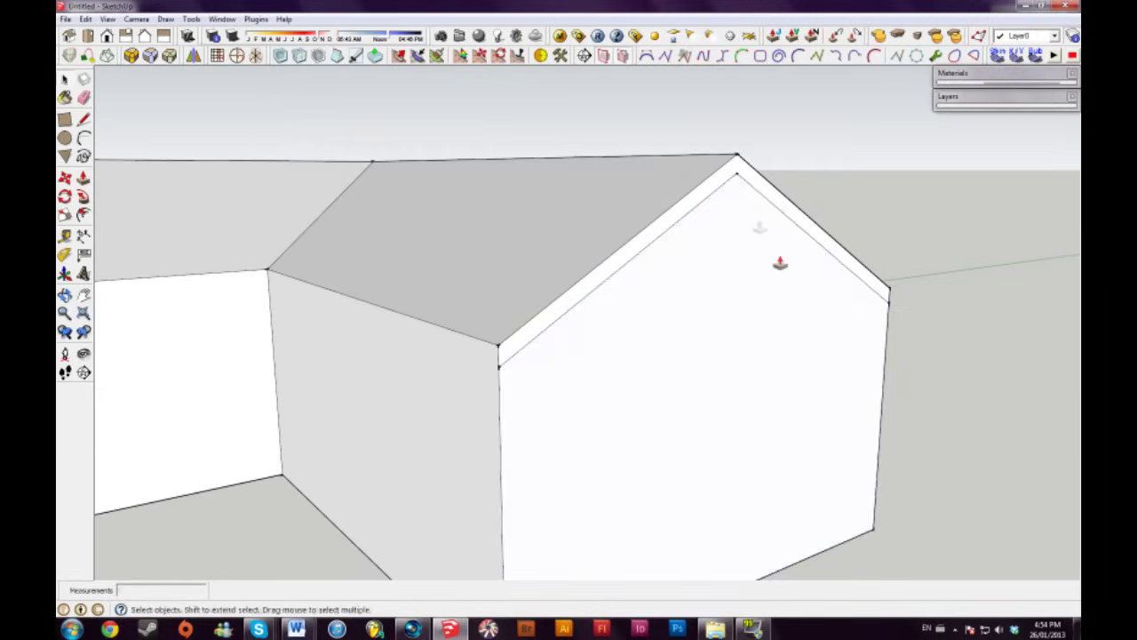
click(726, 183)
mouse_move(774, 195)
mouse_down()
mouse_move(708, 183)
mouse_move(754, 198)
mouse_move(731, 173)
mouse_move(786, 197)
mouse_up()
key(space)
scroll(755, 358, down, 5)
middle_drag(754, 358, 777, 300)
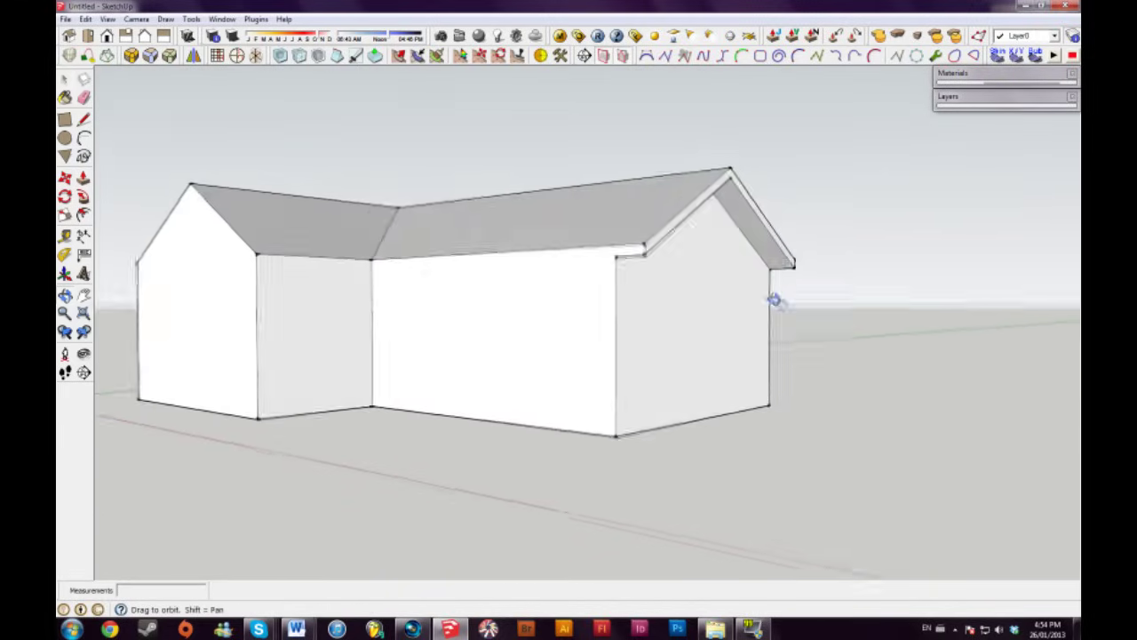
scroll(718, 244, up, 5)
middle_drag(718, 244, 593, 300)
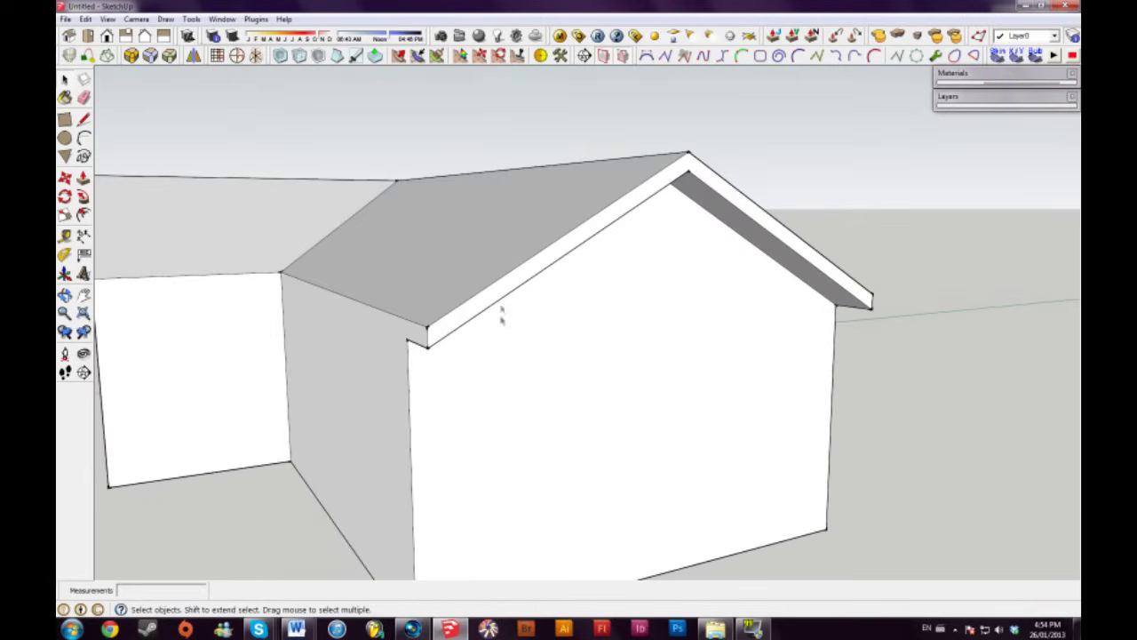
scroll(472, 331, up, 3)
middle_drag(434, 356, 441, 352)
scroll(397, 326, down, 4)
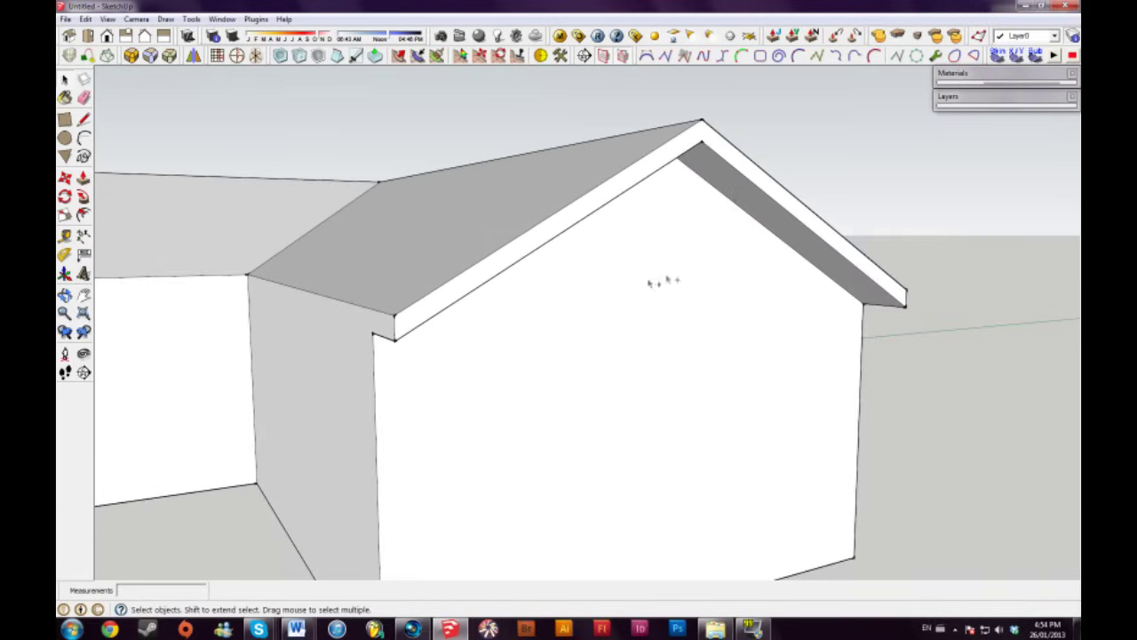
Step: Undo the gable overhang extrusion and the band lines drawn on the gable wall
key(ctrl+z)
key(ctrl+z)
key(ctrl+z)
Step: Place Tape Measure guides parallel to both sloping gable edges, about 8" below them on the longer wing's end wall
middle_drag(543, 293, 536, 277)
key(t)
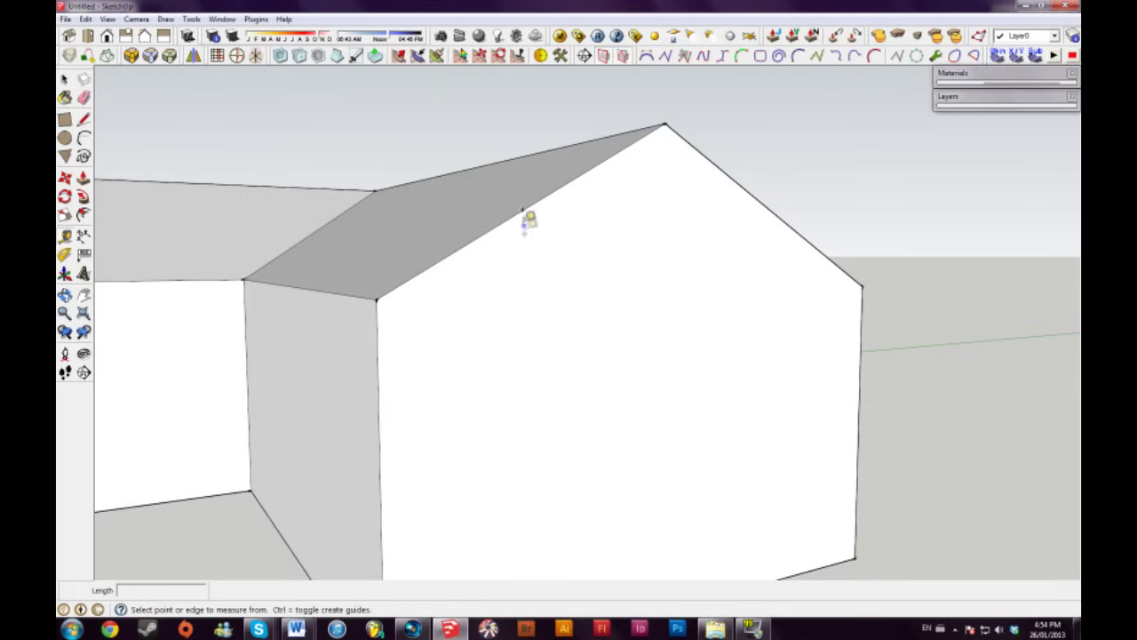
click(523, 211)
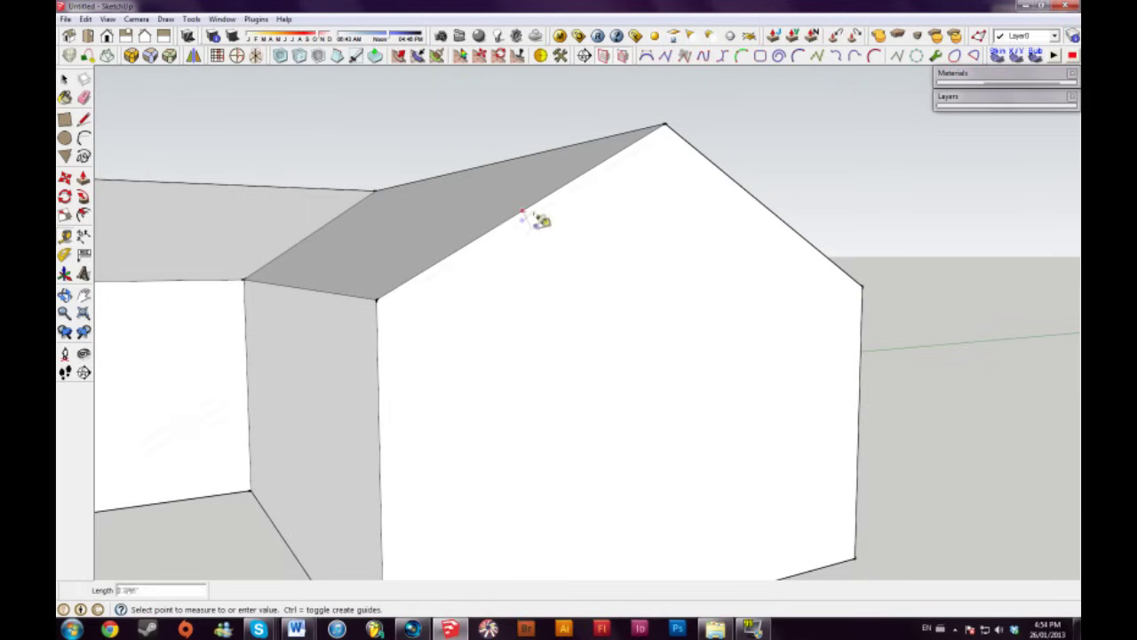
click(380, 327)
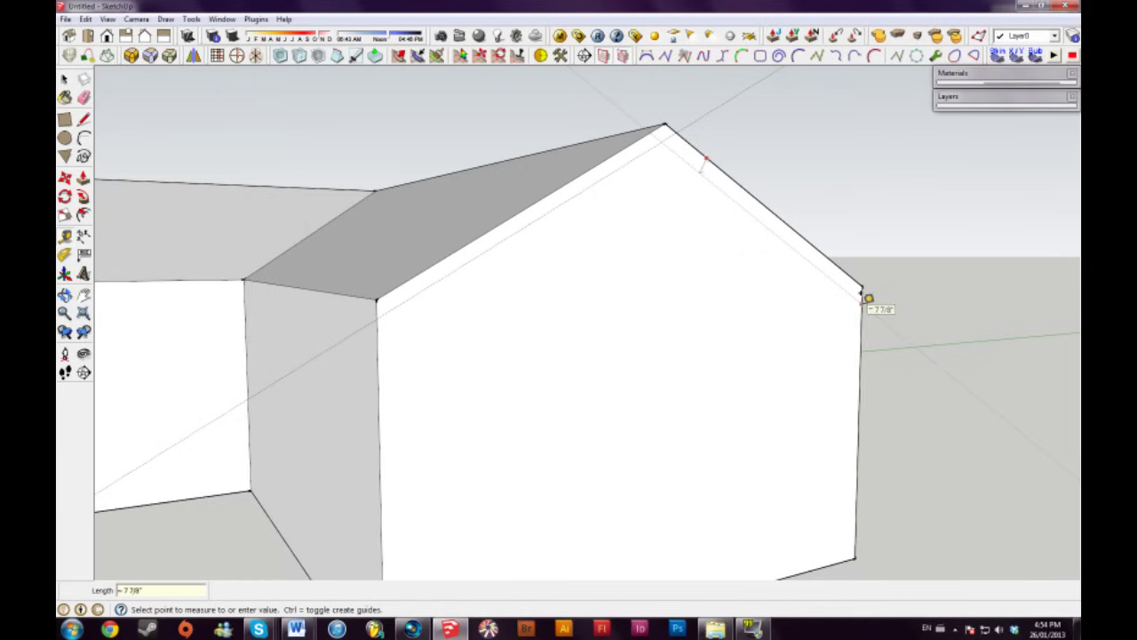
click(868, 298)
middle_drag(648, 239, 614, 244)
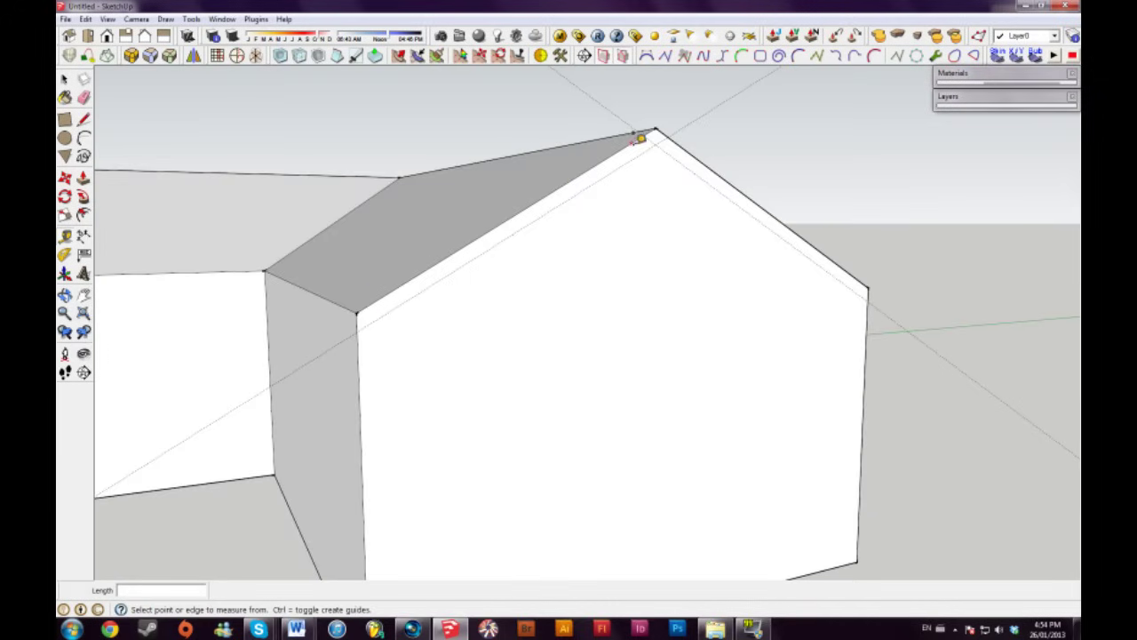
middle_drag(569, 197, 504, 149)
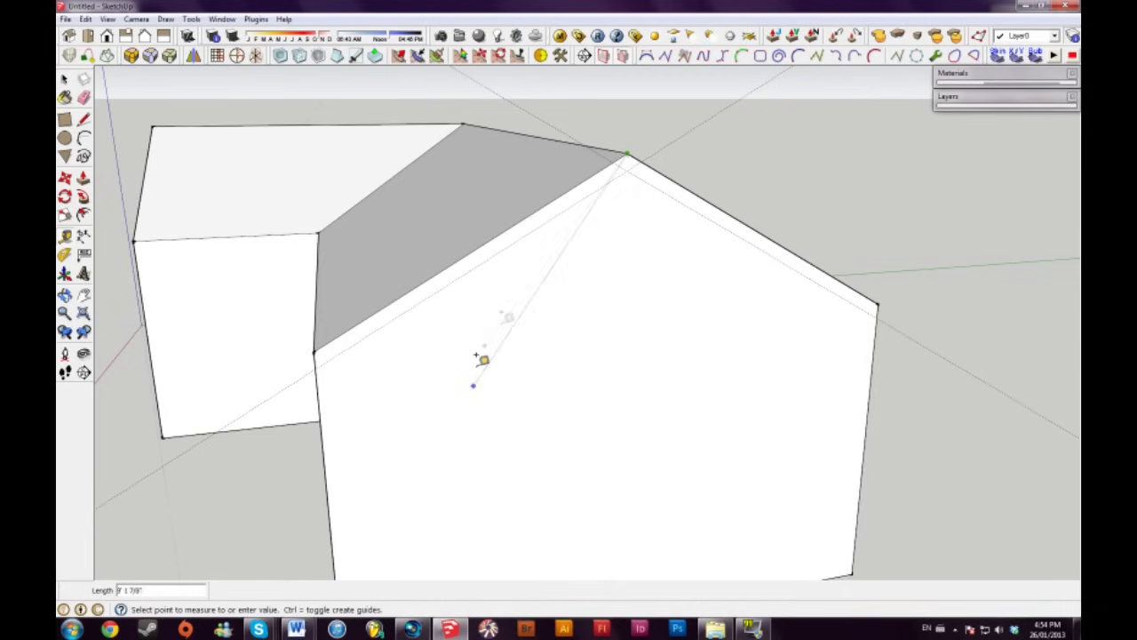
key(space)
middle_drag(509, 304, 625, 255)
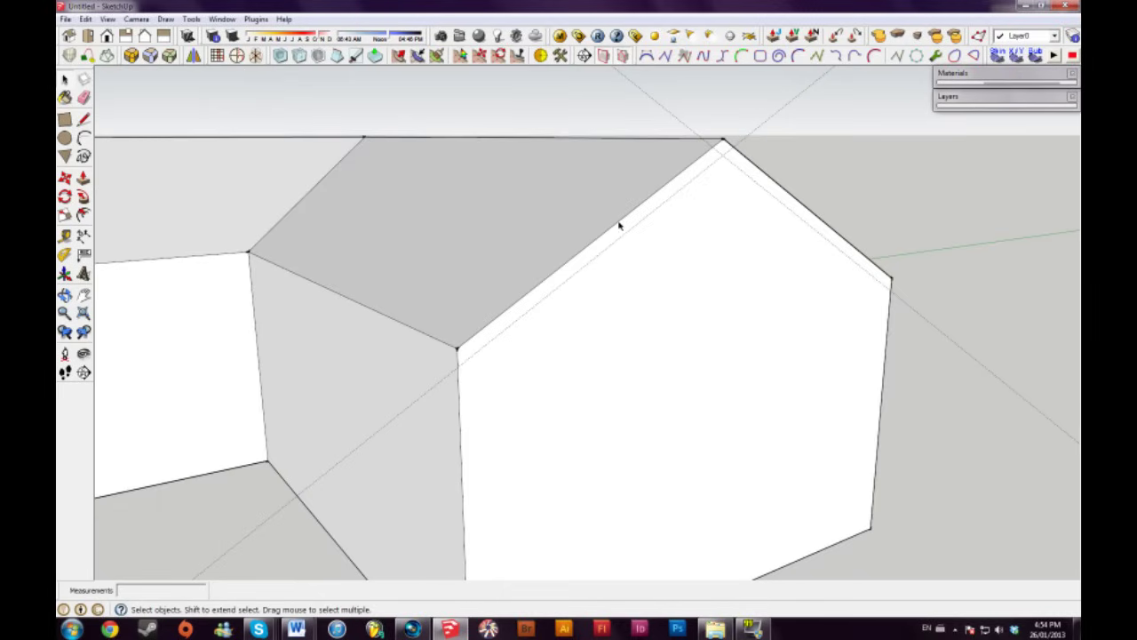
Step: Draw two lines along the guides on the longer wing's gable wall to outline the roof band, and delete the guides
click(613, 220)
click(810, 169)
middle_drag(715, 266, 689, 274)
key(l)
click(444, 364)
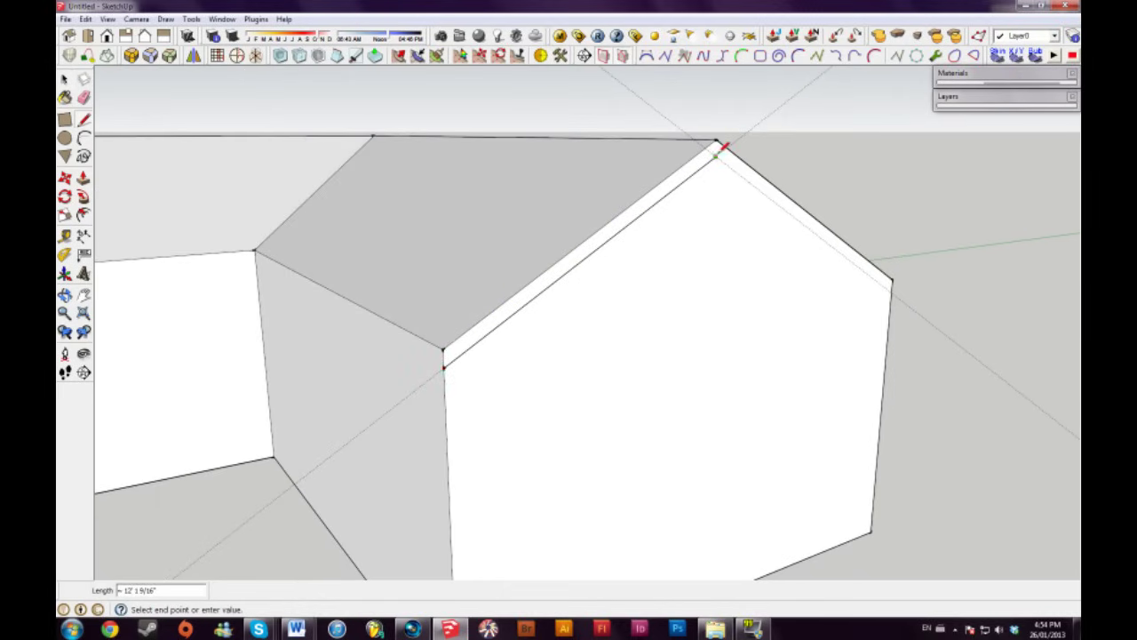
click(892, 291)
key(space)
middle_drag(685, 275, 769, 274)
click(85, 19)
click(106, 132)
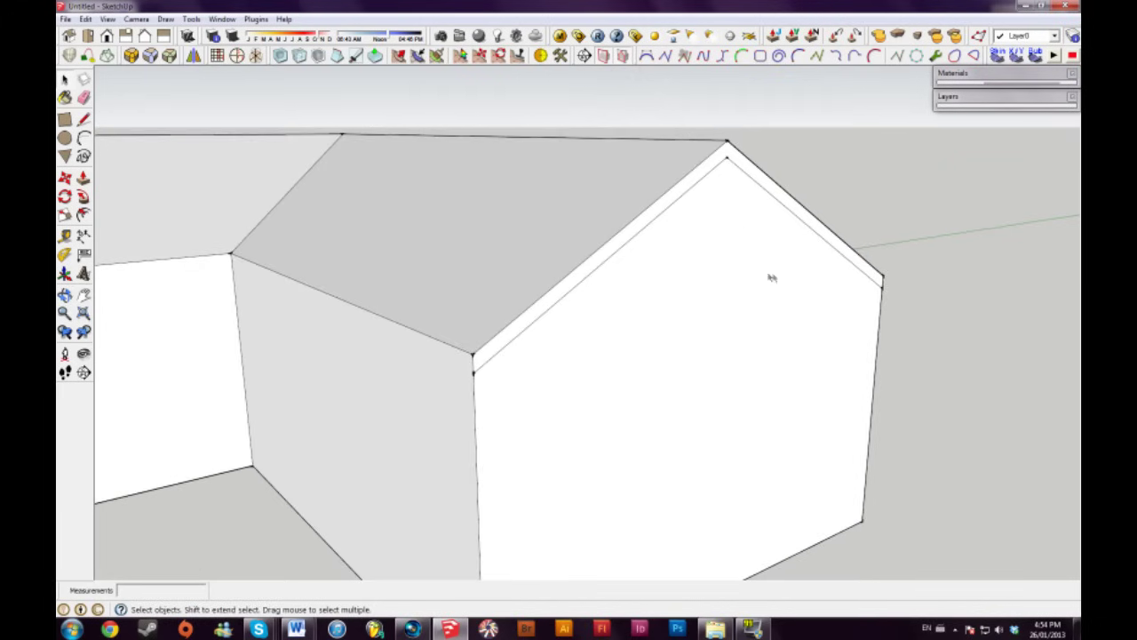
Step: Extrude the roof band outward from the gable wall by about 1' 4" as an overhang
key(p)
drag(698, 186, 725, 187)
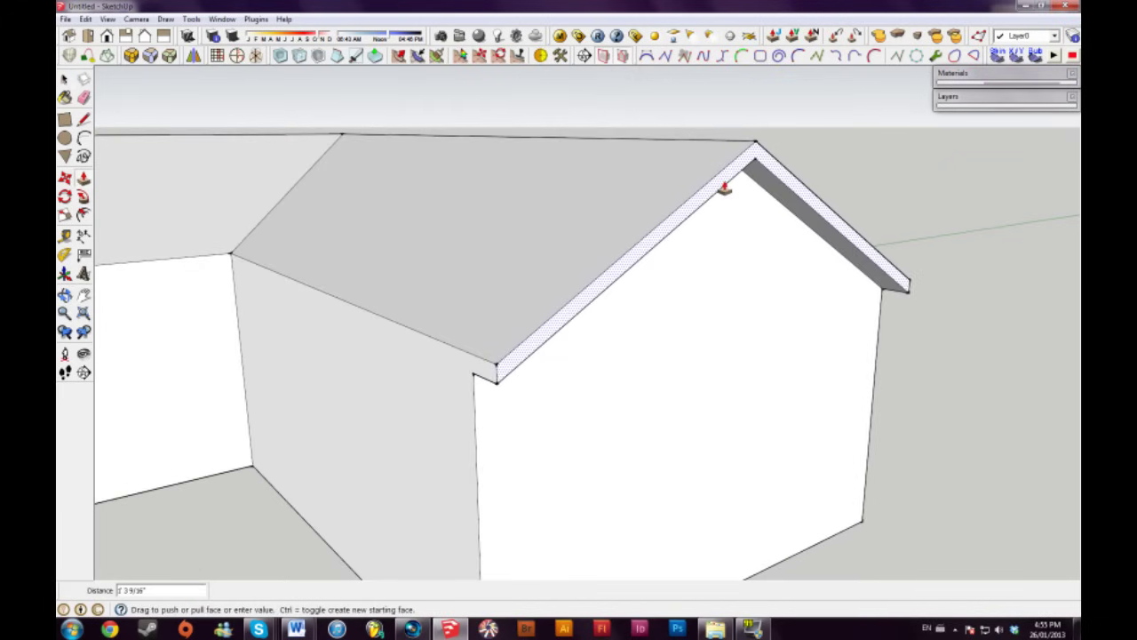
middle_drag(724, 187, 569, 289)
key(space)
scroll(472, 269, up, 3)
middle_drag(472, 269, 503, 269)
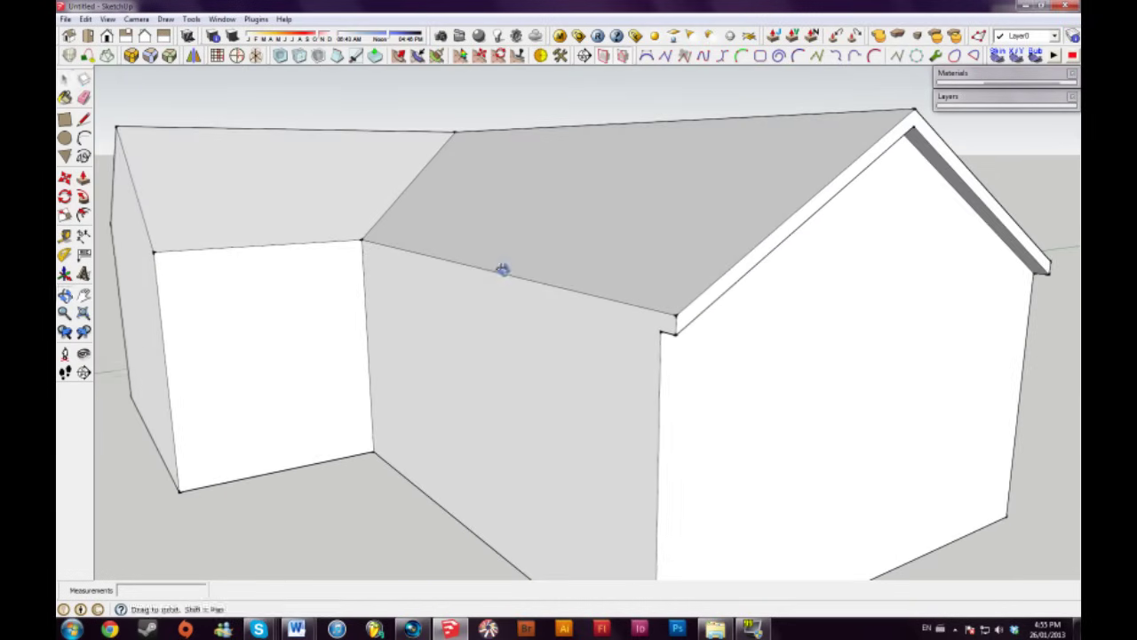
Step: Draw a 23' line below the longer wing's eave, from the overhang's lower end to the house's inner corner
key(l)
click(667, 331)
click(365, 248)
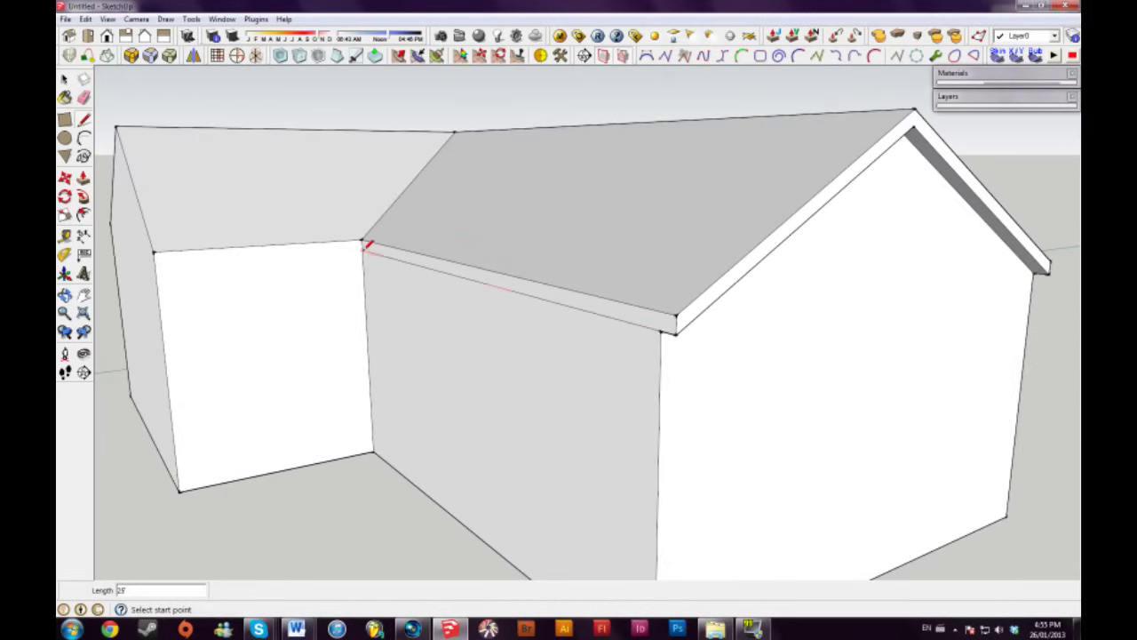
middle_drag(541, 287, 617, 287)
key(space)
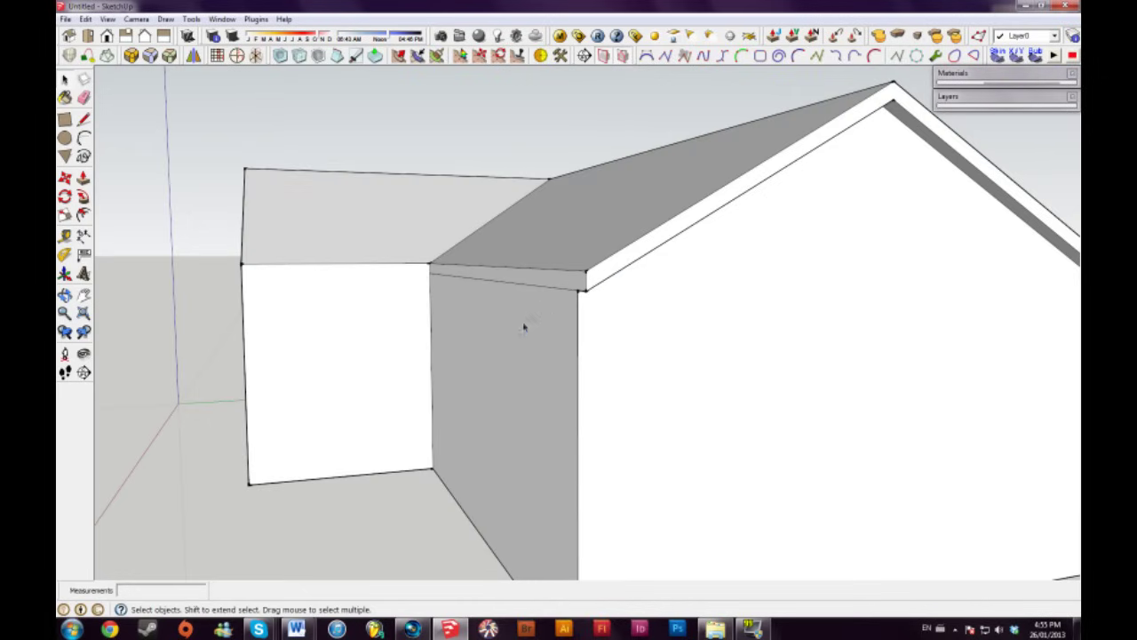
Step: Try to extrude the narrow eave strip outward from the longer wing's side wall
middle_drag(525, 328, 553, 315)
key(p)
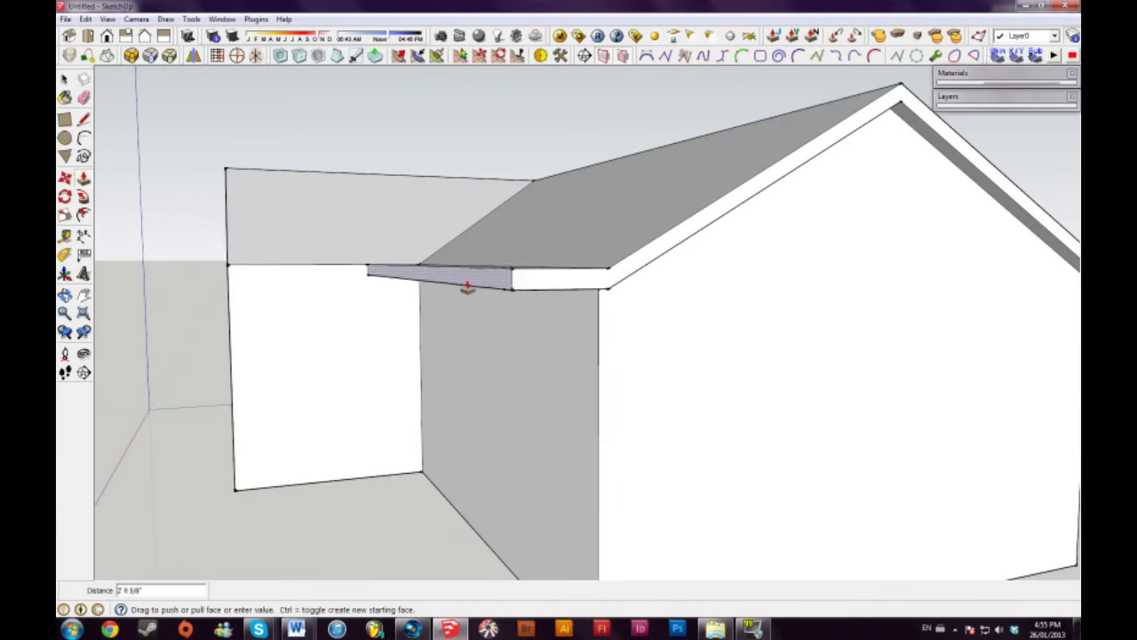
middle_drag(480, 284, 533, 327)
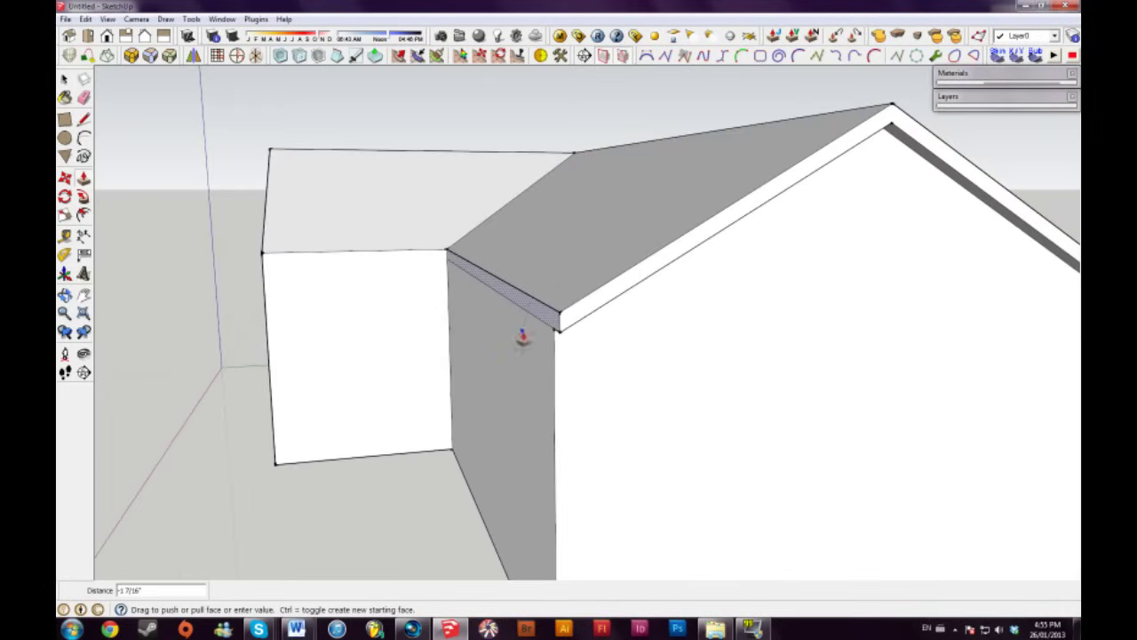
scroll(602, 318, down, 3)
middle_drag(609, 325, 617, 282)
key(space)
Step: Push the longer wing's side wall inward by 8" beneath the eave strip
scroll(573, 312, up, 2)
scroll(622, 293, up, 5)
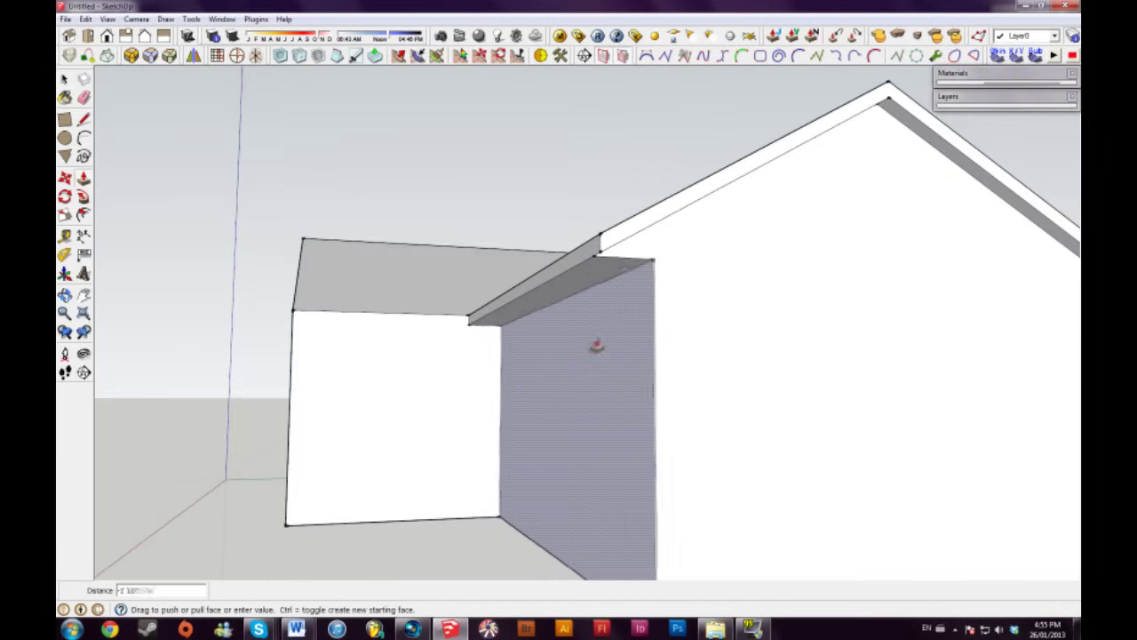
click(582, 349)
key(space)
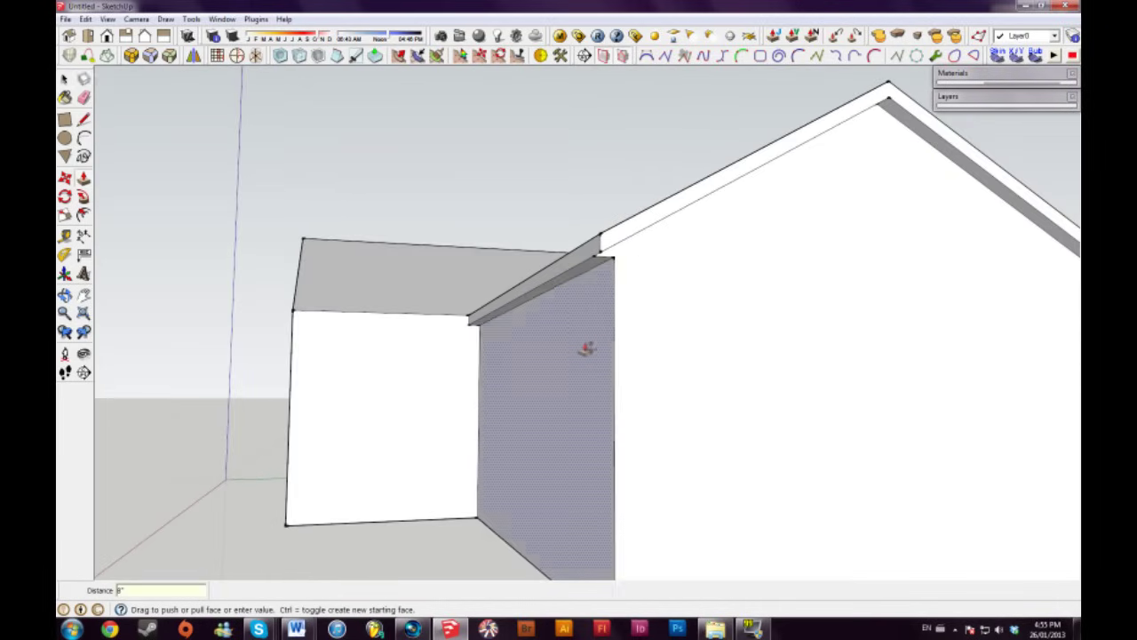
Step: Draw a short vertical line from the side wall's upper corner to the overhang and push the leftover piece back flush with the wall
scroll(589, 346, up, 5)
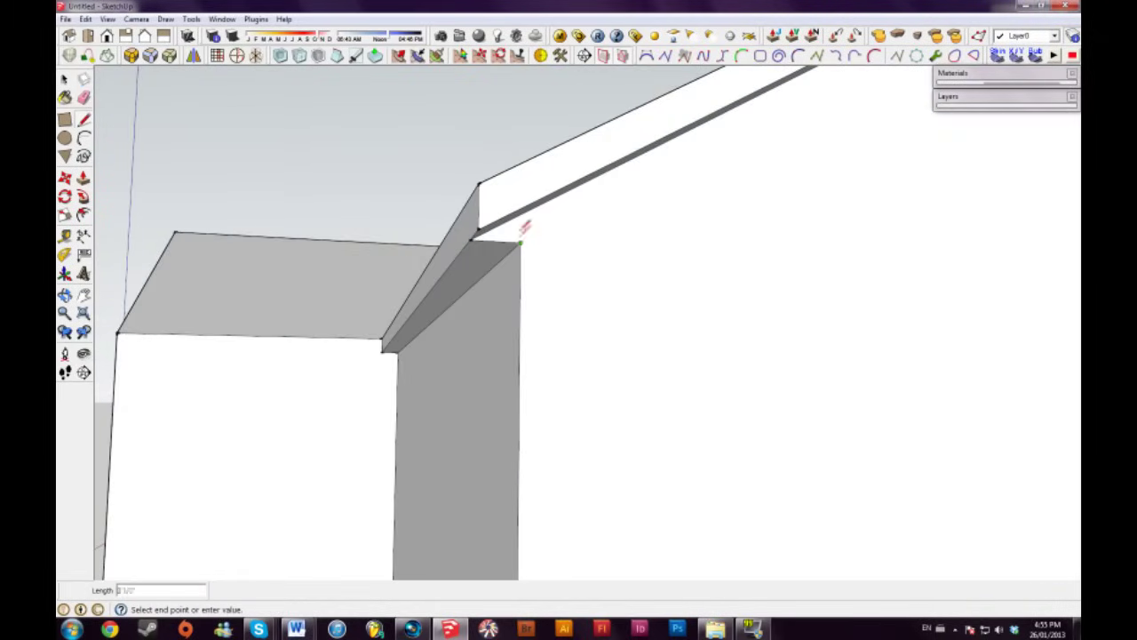
click(521, 215)
key(space)
middle_drag(569, 262, 545, 279)
click(508, 241)
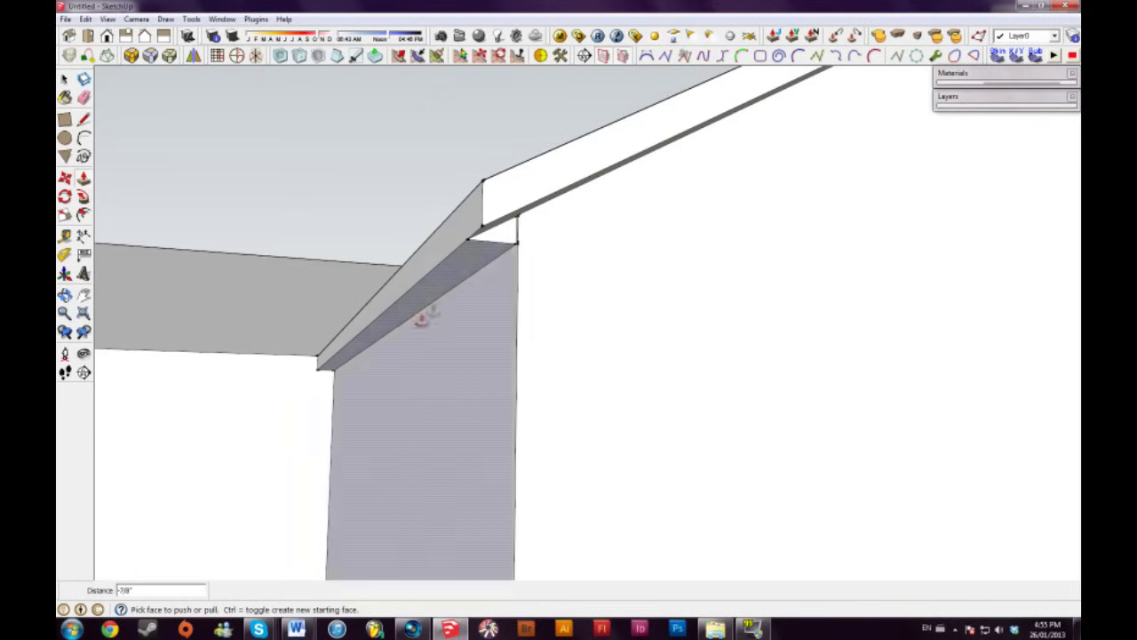
click(330, 368)
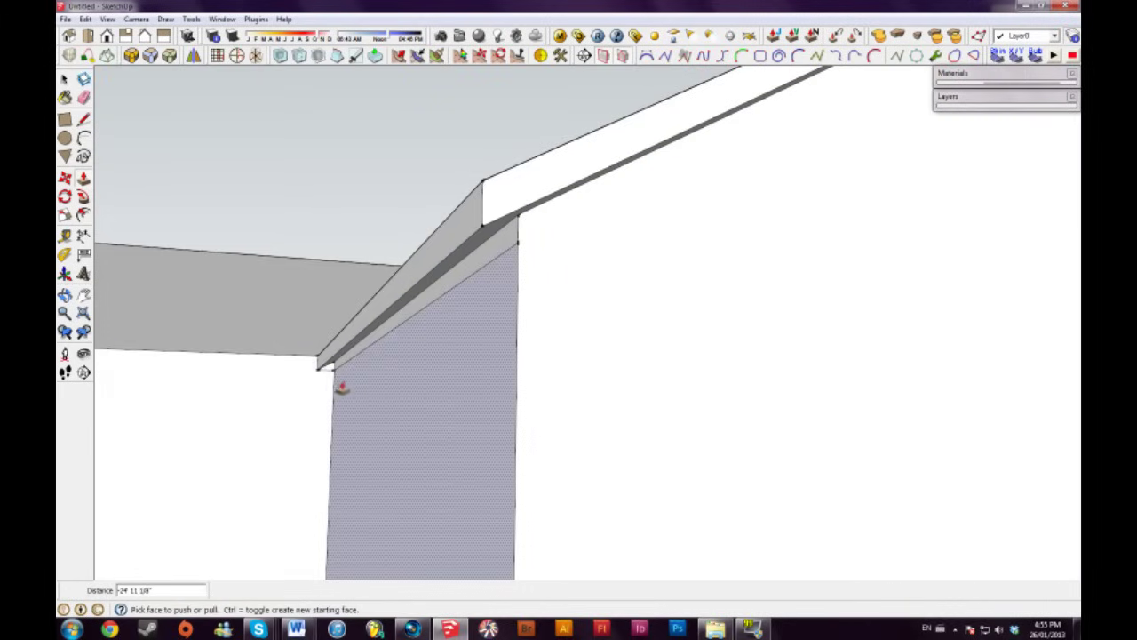
Step: Erase the leftover seam edges on the walls beneath the roof overhang
key(e)
scroll(545, 272, down, 10)
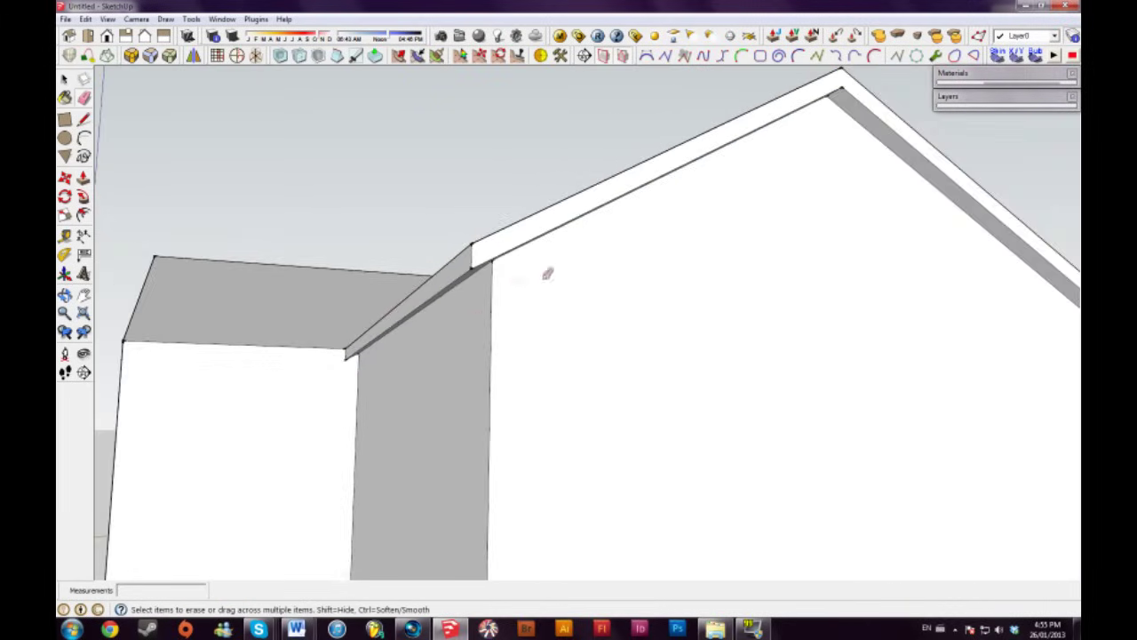
key(space)
mouse_move(592, 396)
middle_down()
mouse_move(536, 272)
mouse_move(631, 243)
mouse_move(657, 221)
mouse_move(526, 406)
middle_up()
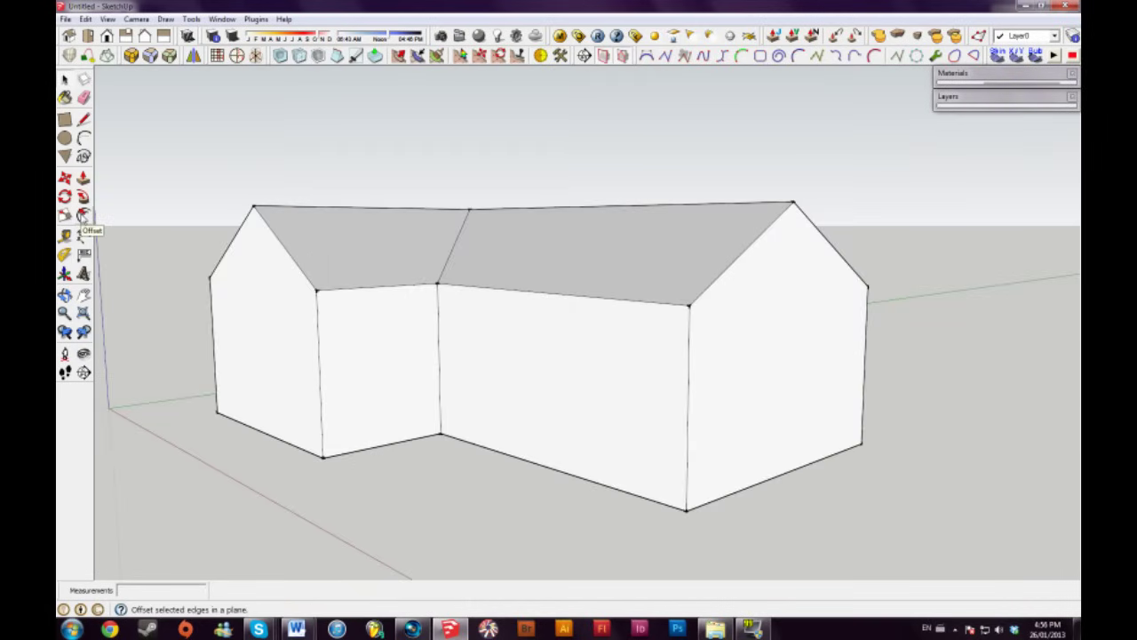
Step: Offset the outline of the house's underside face inward by about 1' 5"
middle_drag(165, 263, 432, 246)
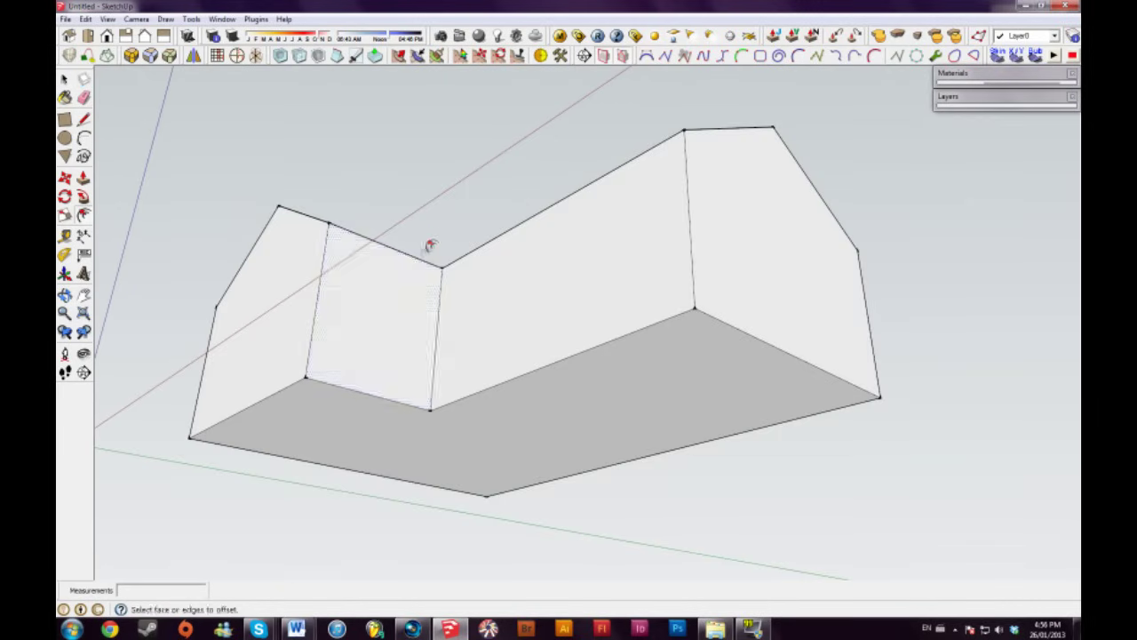
click(260, 425)
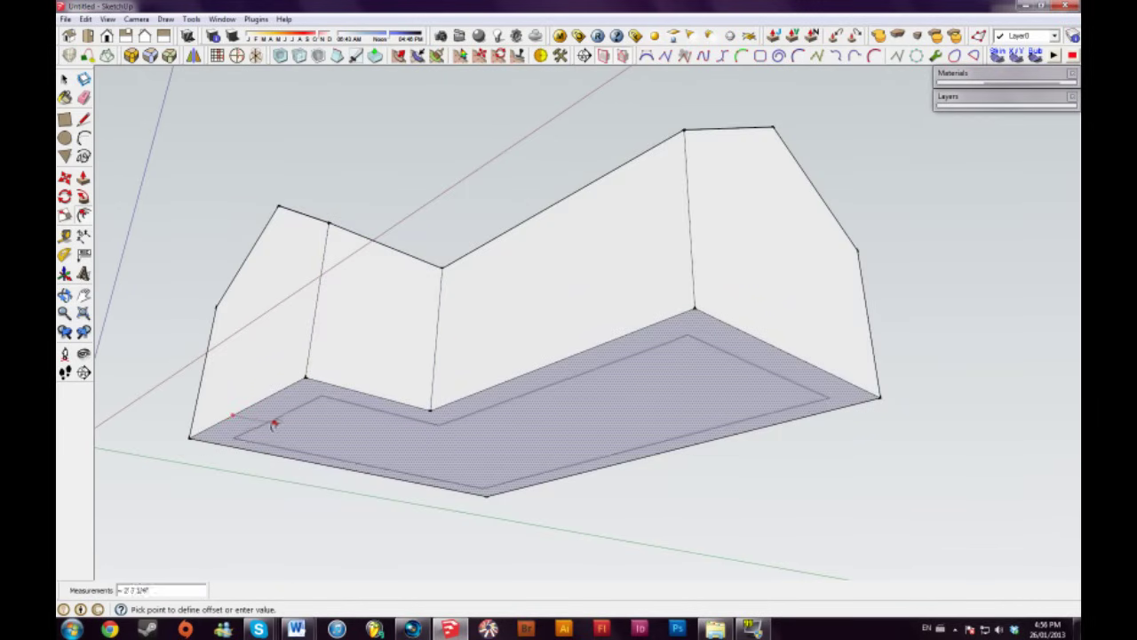
click(257, 422)
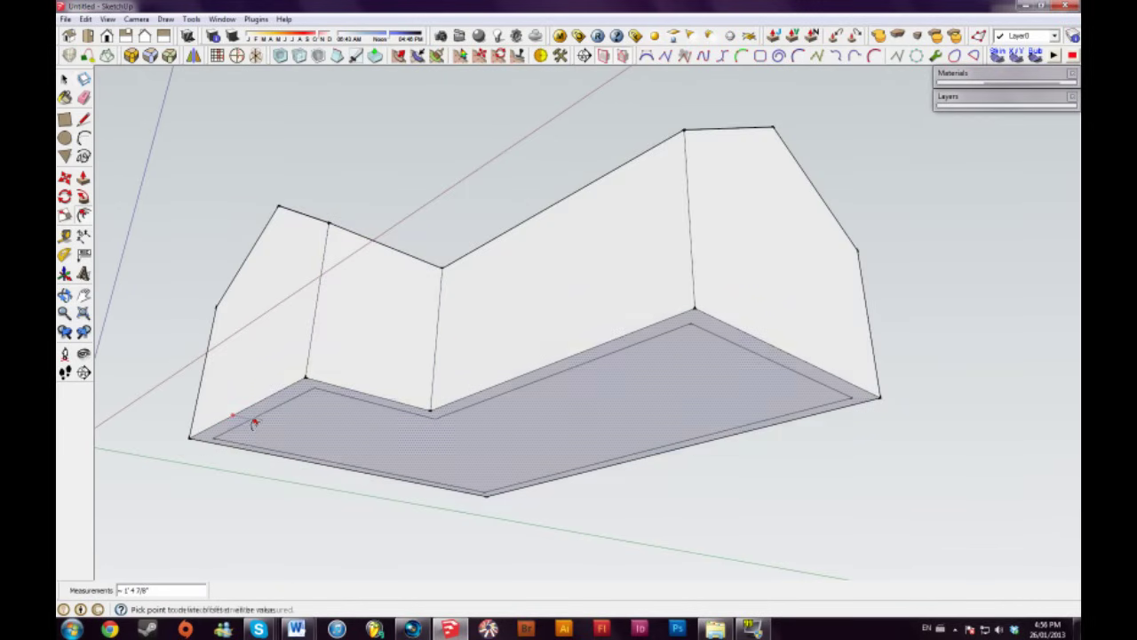
Step: Offset inward the outlines of both gable walls and the two walls meeting at the inner corner
click(330, 313)
click(467, 282)
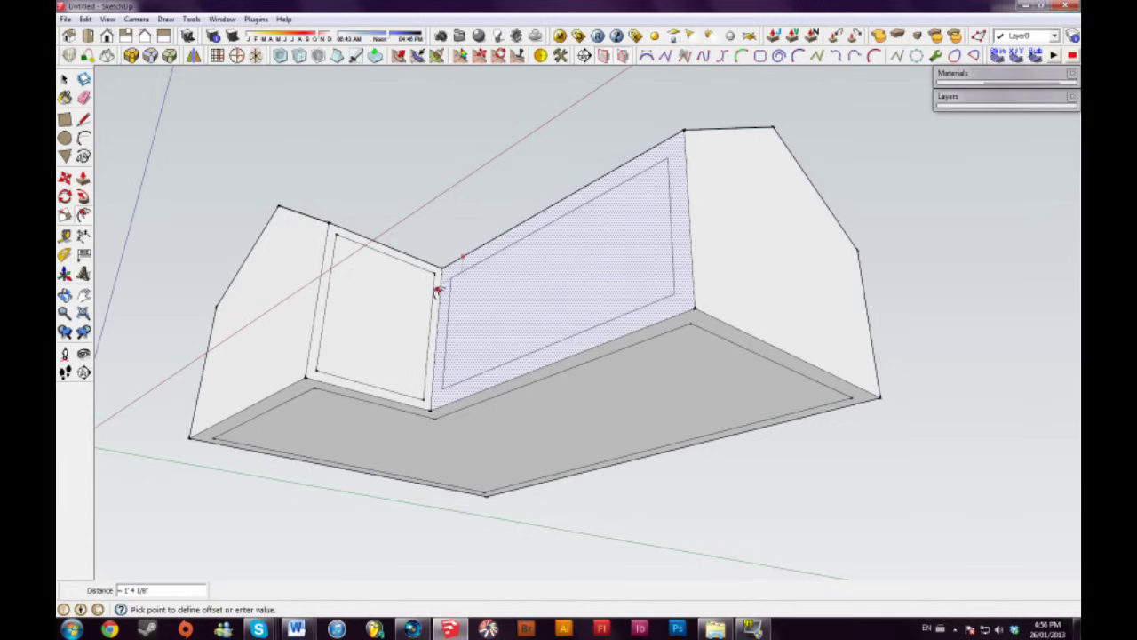
click(438, 293)
click(726, 217)
click(710, 222)
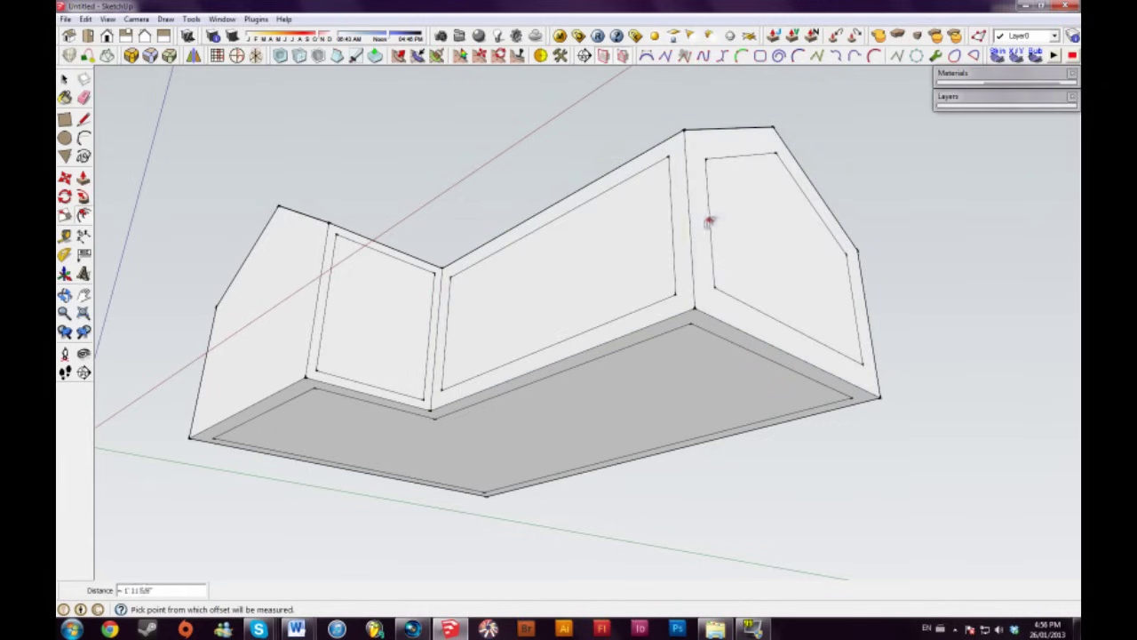
click(222, 317)
key(space)
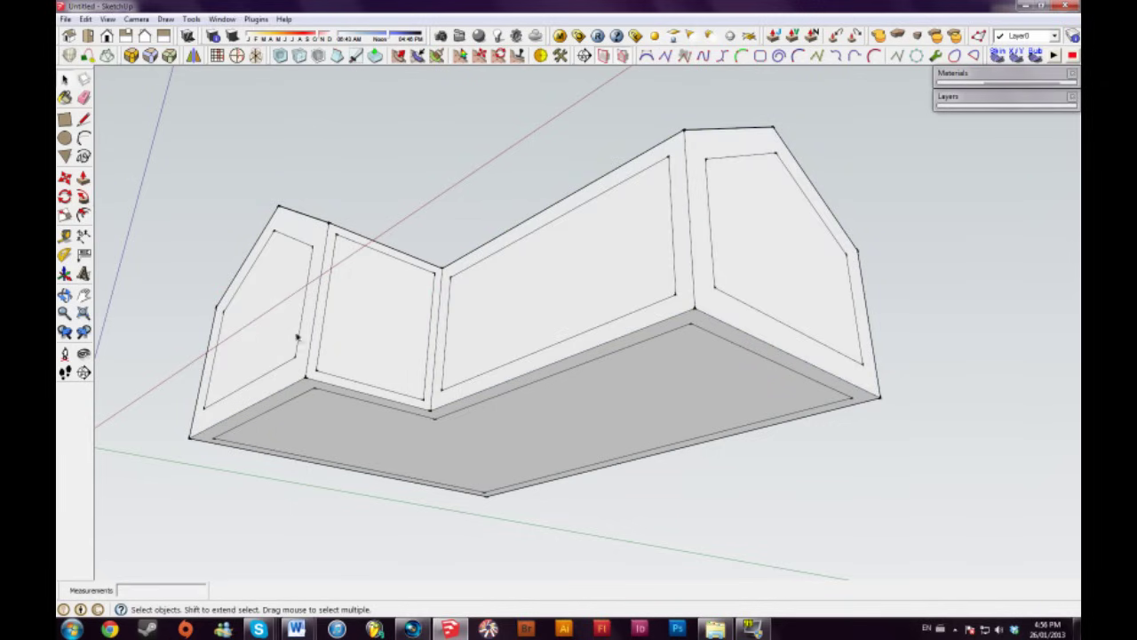
Step: Undo the offset outlines on the walls and the underside of the house
key(p)
click(258, 337)
key(ctrl+z)
key(ctrl+z)
key(ctrl+z)
key(ctrl+z)
key(ctrl+z)
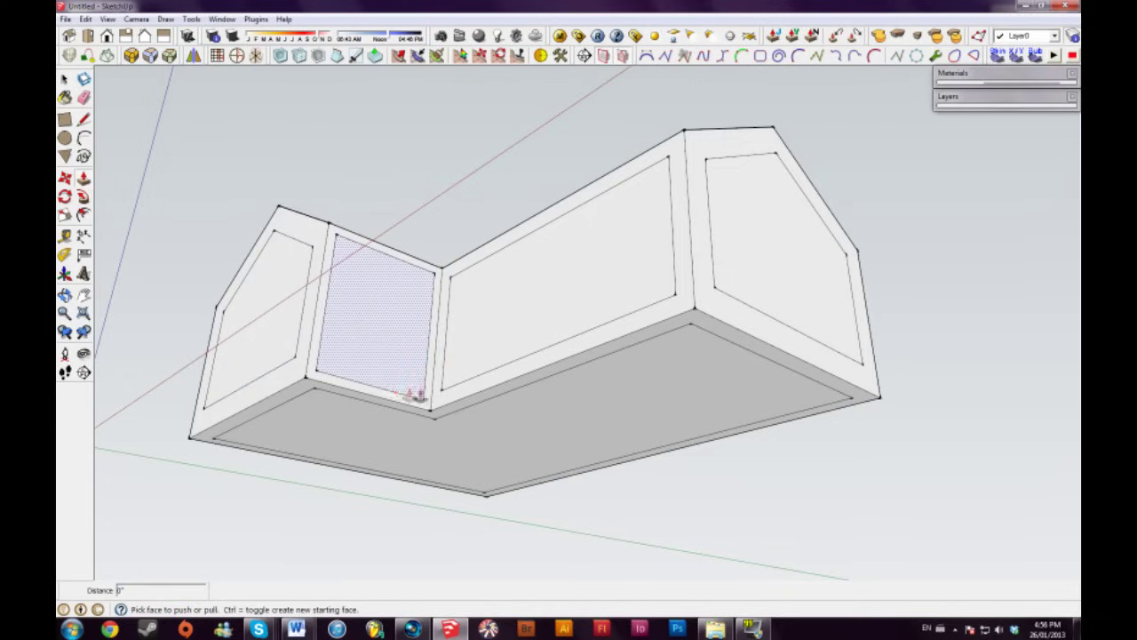
key(space)
middle_drag(506, 432, 506, 315)
key(ctrl+z)
Step: Offset the outline of the L-shaped underside face inward to leave a narrow border around the floor
key(f)
click(244, 365)
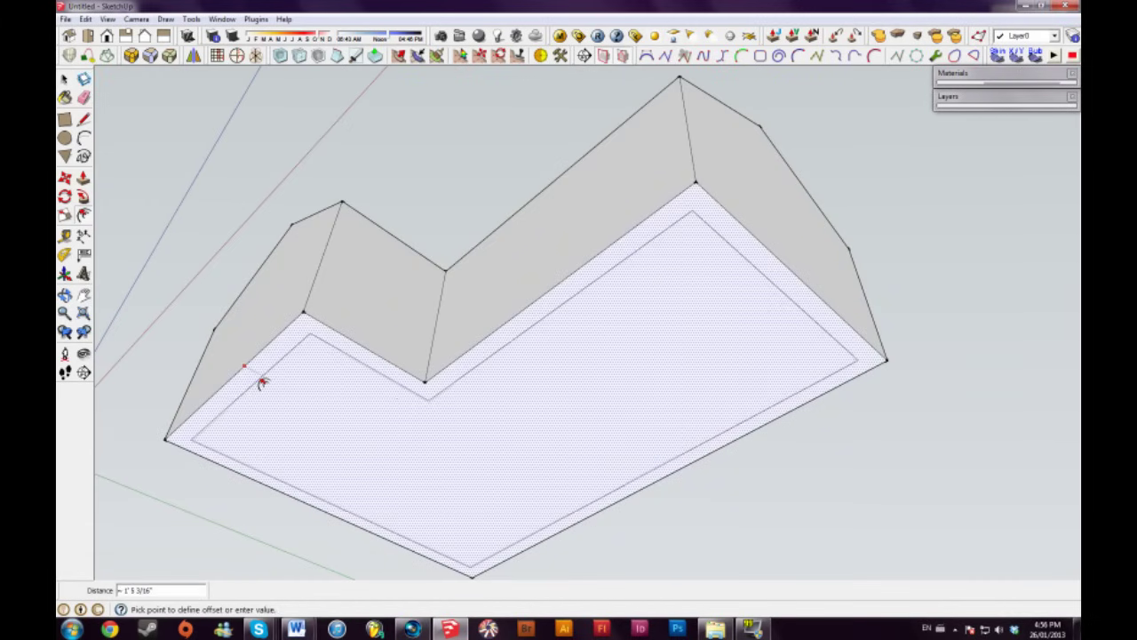
click(262, 382)
key(space)
Step: Push the border of the underside face up about 11' 5" to inset all the walls beneath a roof overhang
click(482, 391)
middle_drag(482, 391, 662, 347)
key(p)
scroll(665, 333, up, 5)
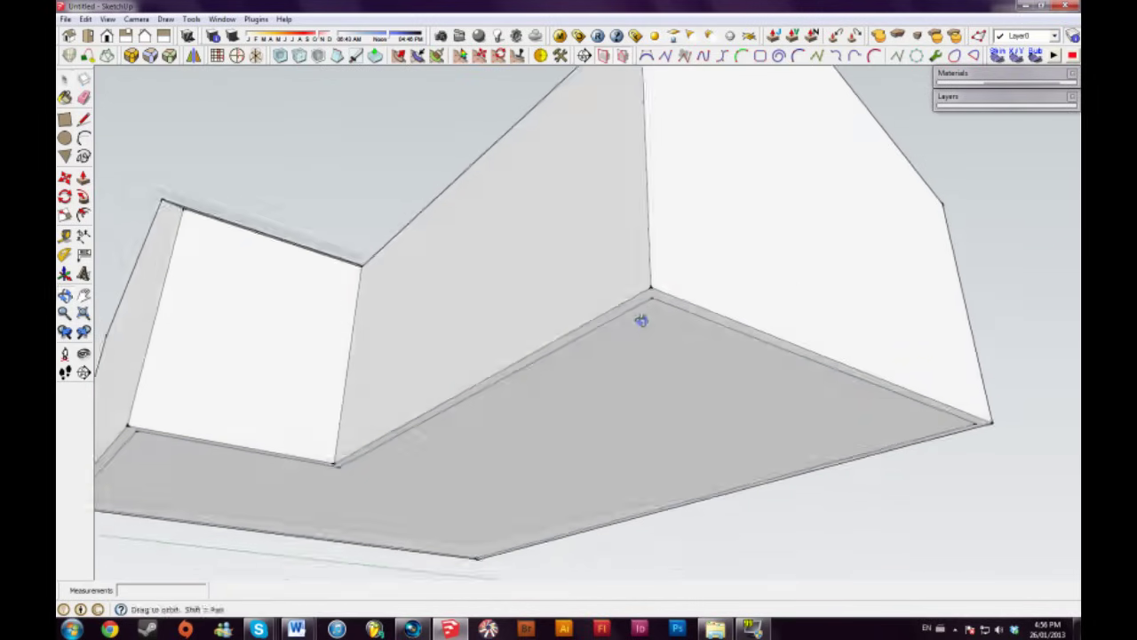
click(635, 260)
scroll(635, 260, down, 5)
mouse_move(636, 261)
middle_down()
mouse_move(635, 144)
mouse_move(649, 292)
mouse_move(650, 186)
mouse_move(620, 316)
mouse_move(630, 264)
middle_up()
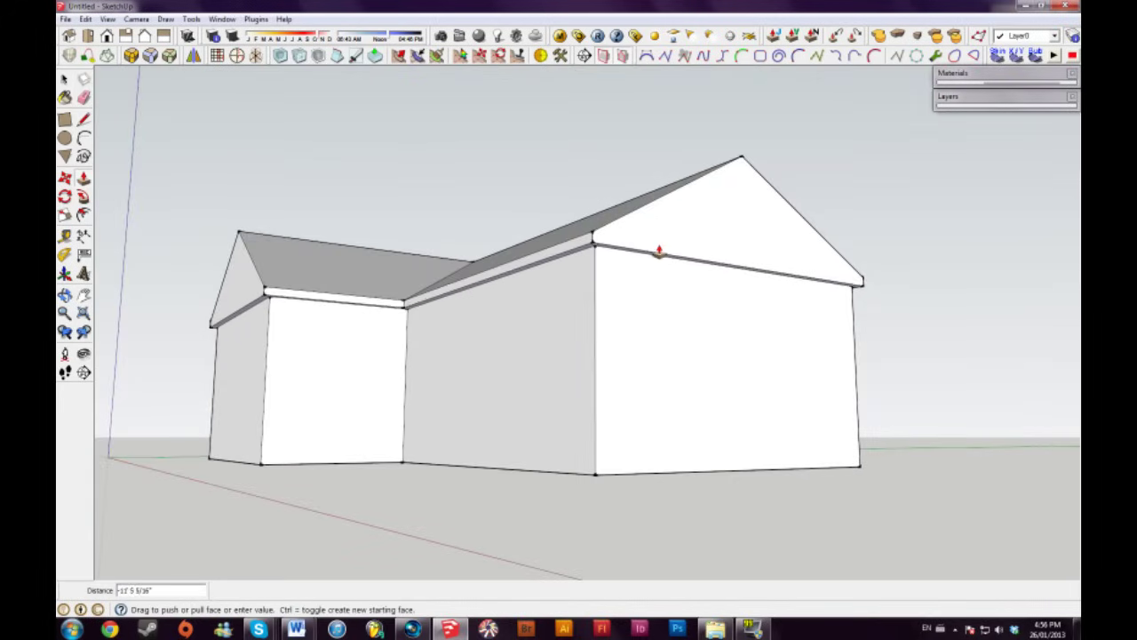
middle_drag(660, 249, 767, 325)
scroll(479, 355, down, 2)
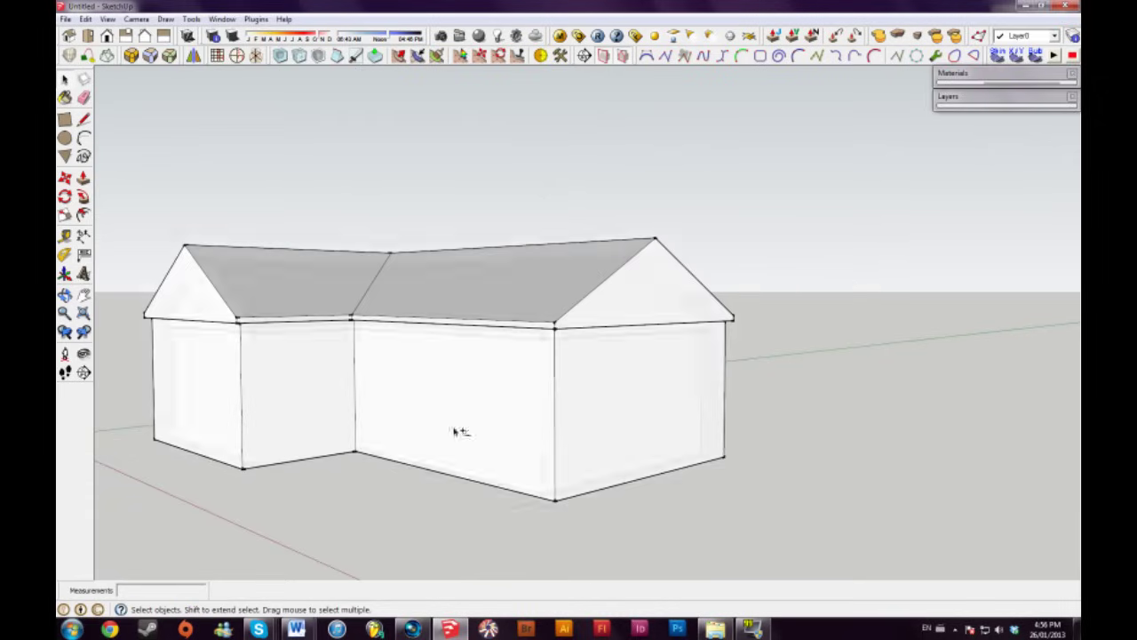
Step: Draw a door rectangle about 4' 8" by 7' 10" and a window rectangle about 4' 9" by 3' 7" on the longer wing's side wall
middle_drag(457, 431, 647, 406)
scroll(725, 407, down, 1)
scroll(622, 385, up, 5)
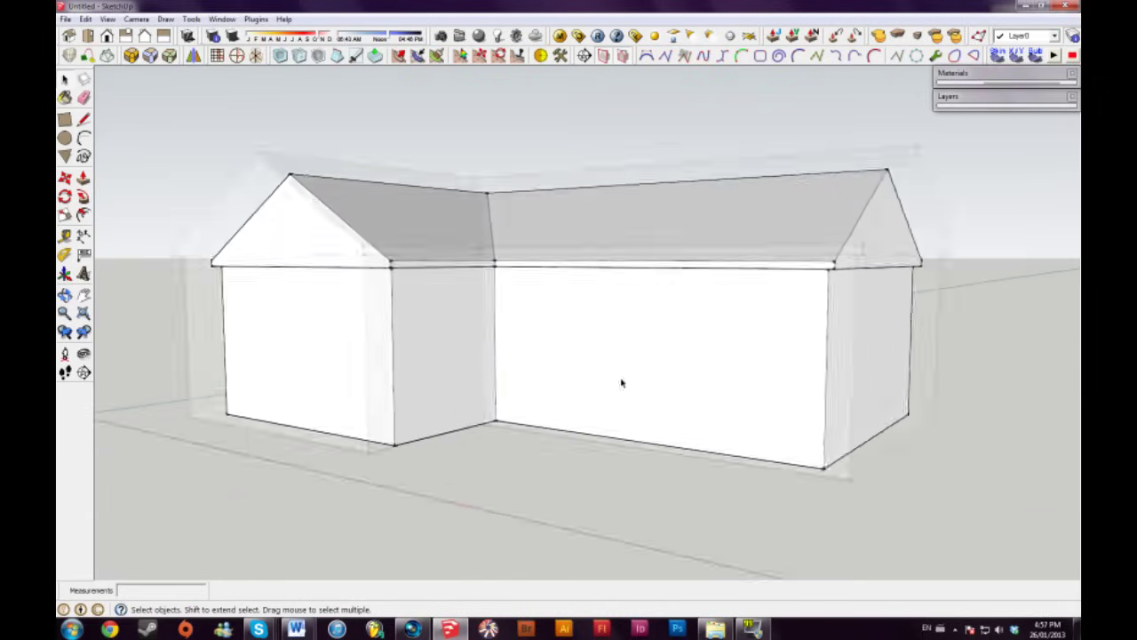
key(r)
click(485, 457)
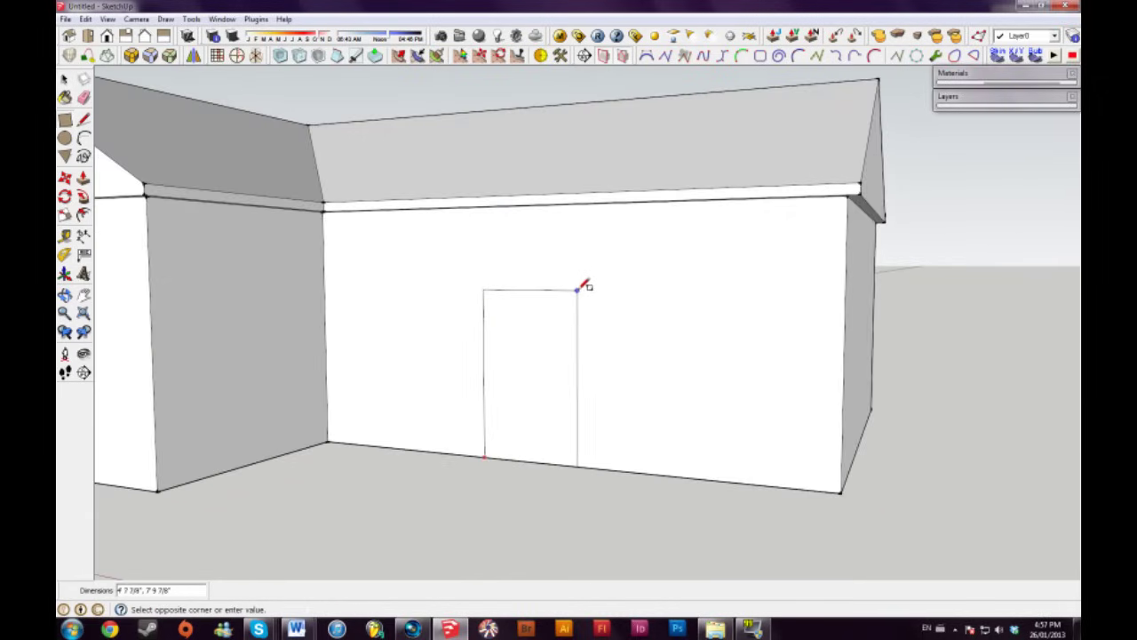
scroll(588, 296, up, 3)
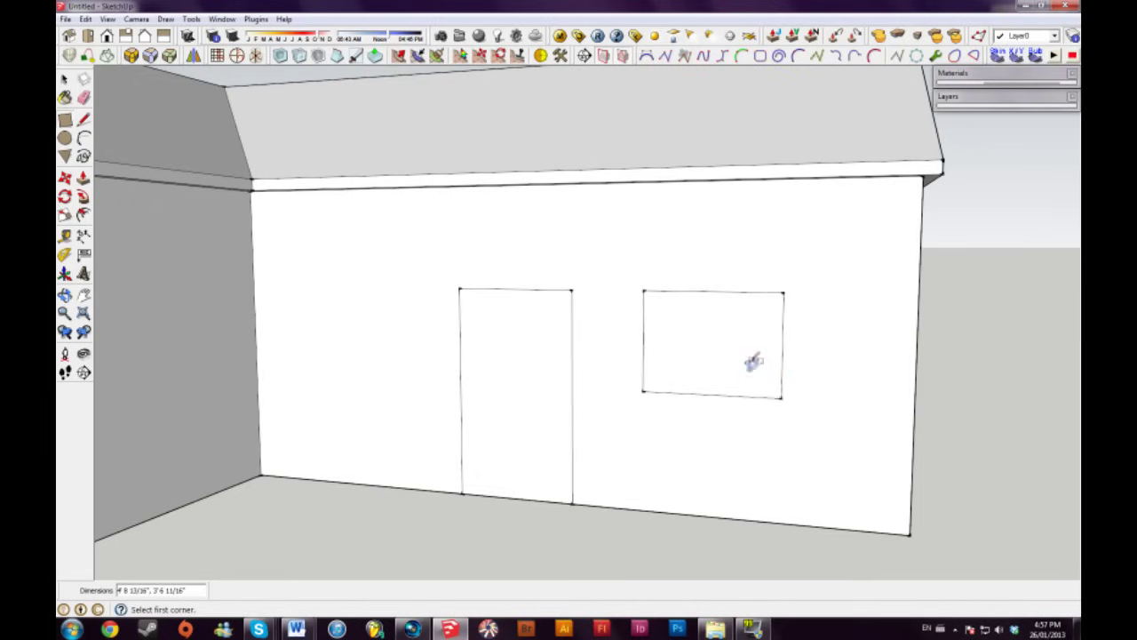
Step: Offset the window rectangle inward twice to form two nested frame outlines, the inner frame wider than the outer one
scroll(754, 364, up, 3)
click(83, 214)
click(437, 252)
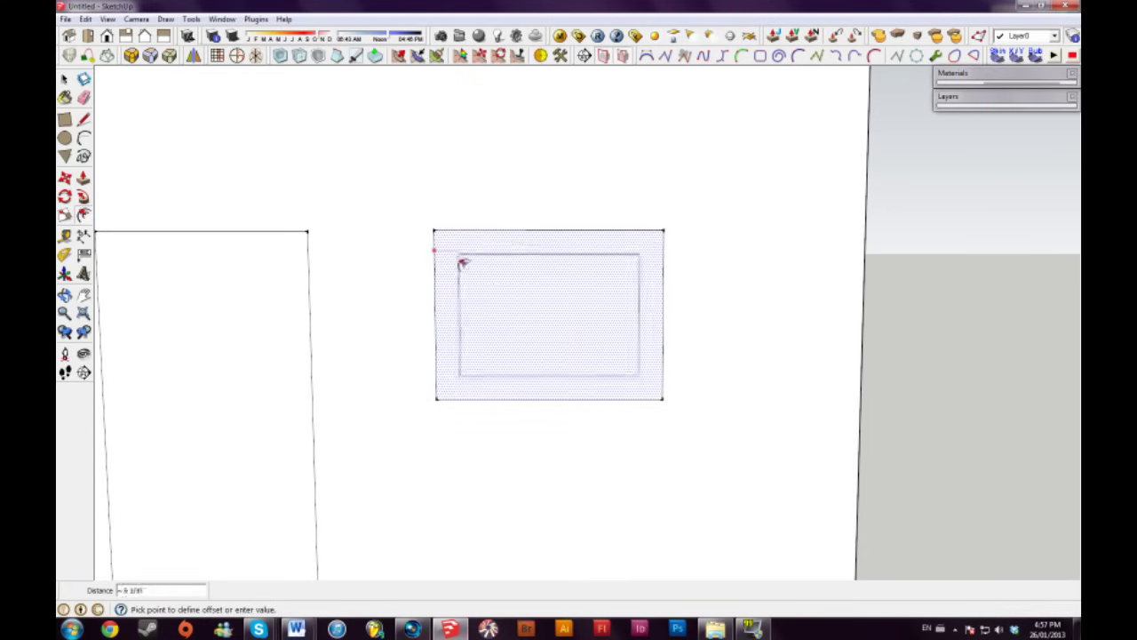
click(450, 259)
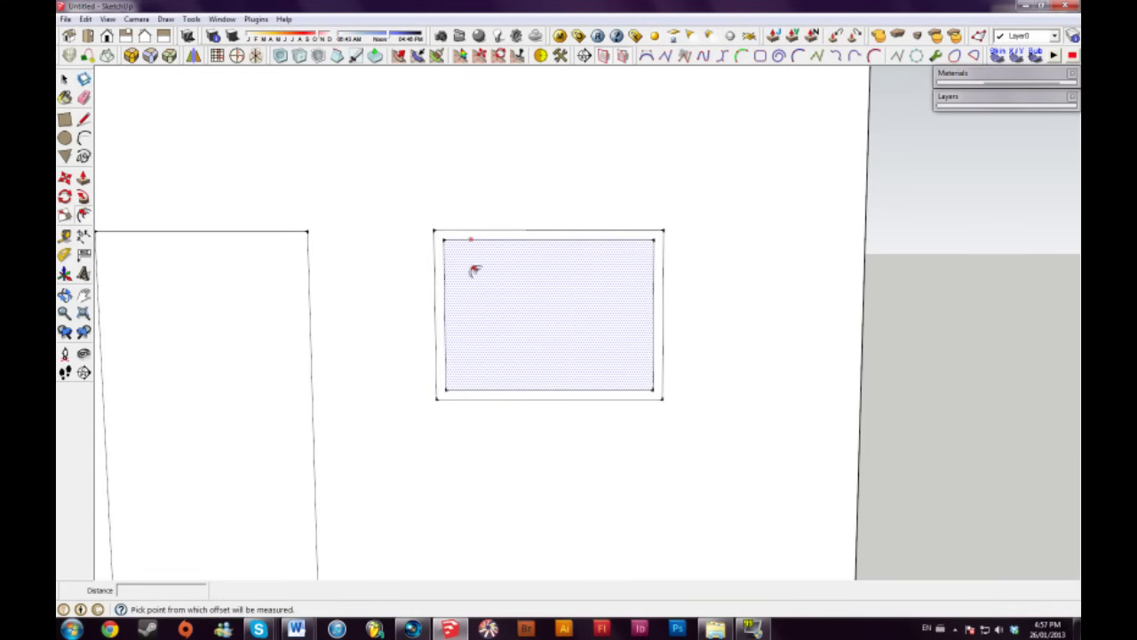
double_click(464, 274)
Step: Push the window pane slightly into the wall and pull the outer window frame out by about 2 3/8"
middle_drag(463, 279, 649, 269)
scroll(643, 269, up, 3)
key(p)
click(573, 354)
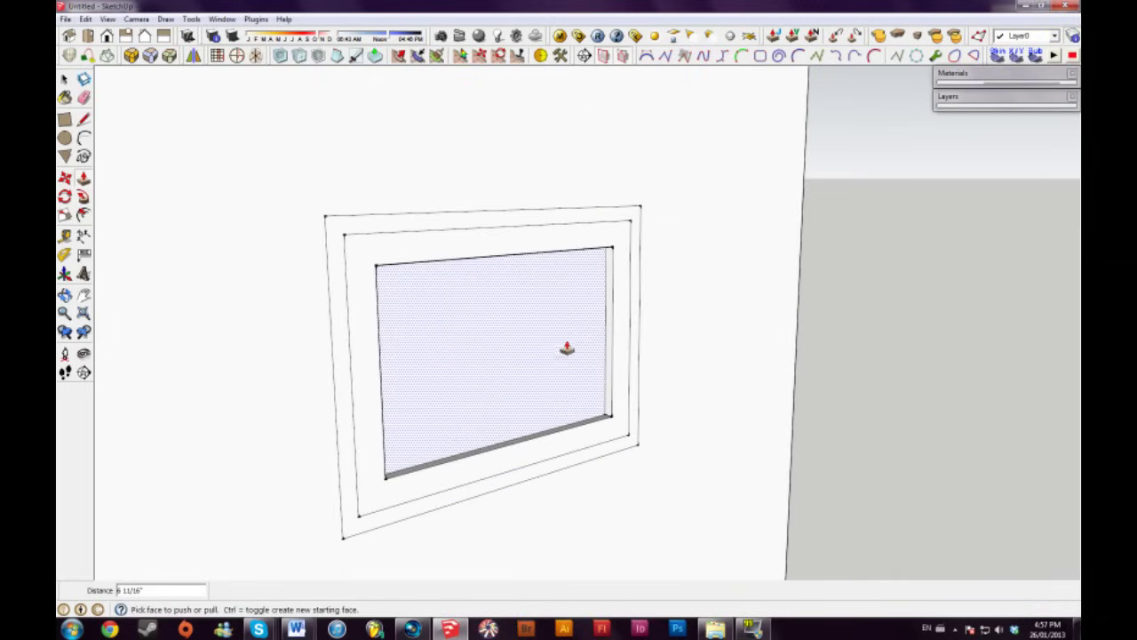
double_click(612, 226)
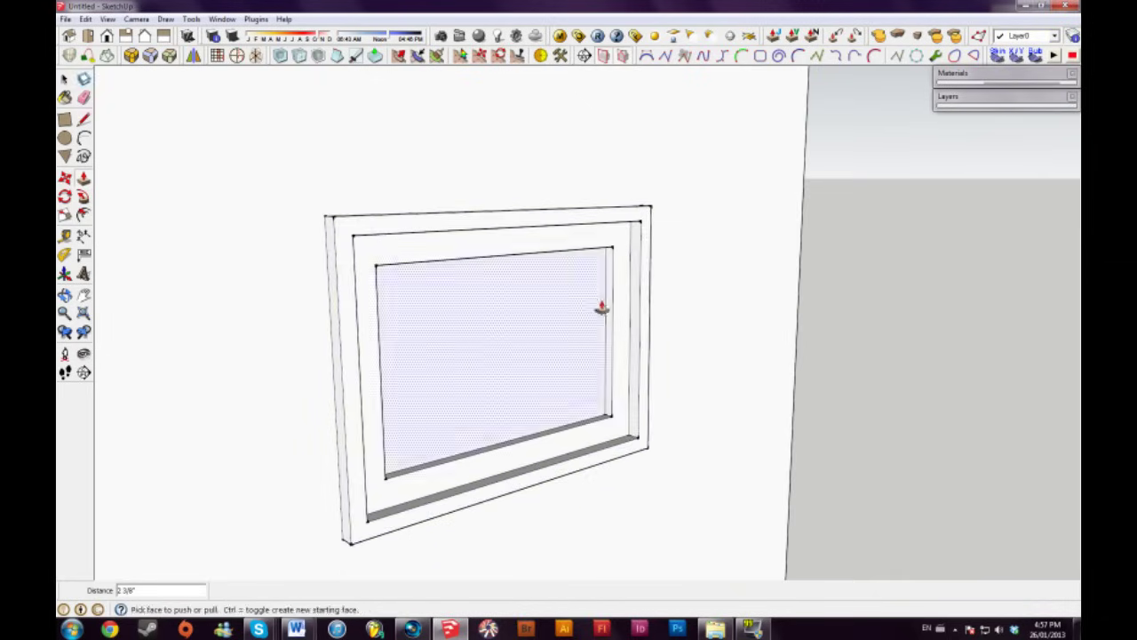
Step: Try to offset the whole door rectangle outward to form a door frame
middle_drag(601, 310, 556, 313)
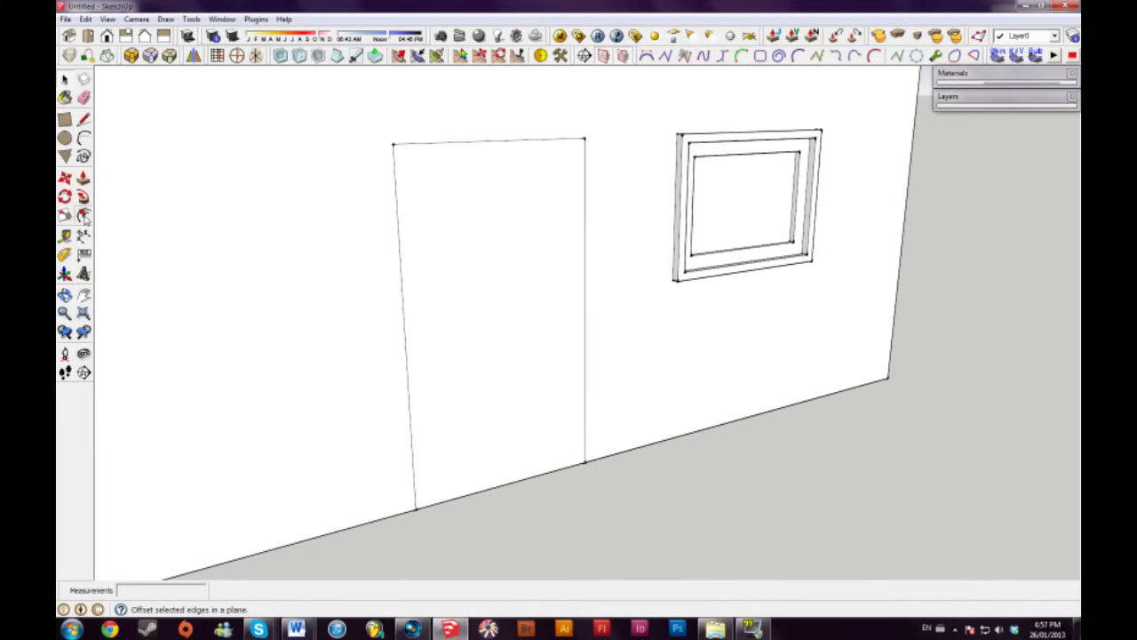
click(83, 215)
click(427, 210)
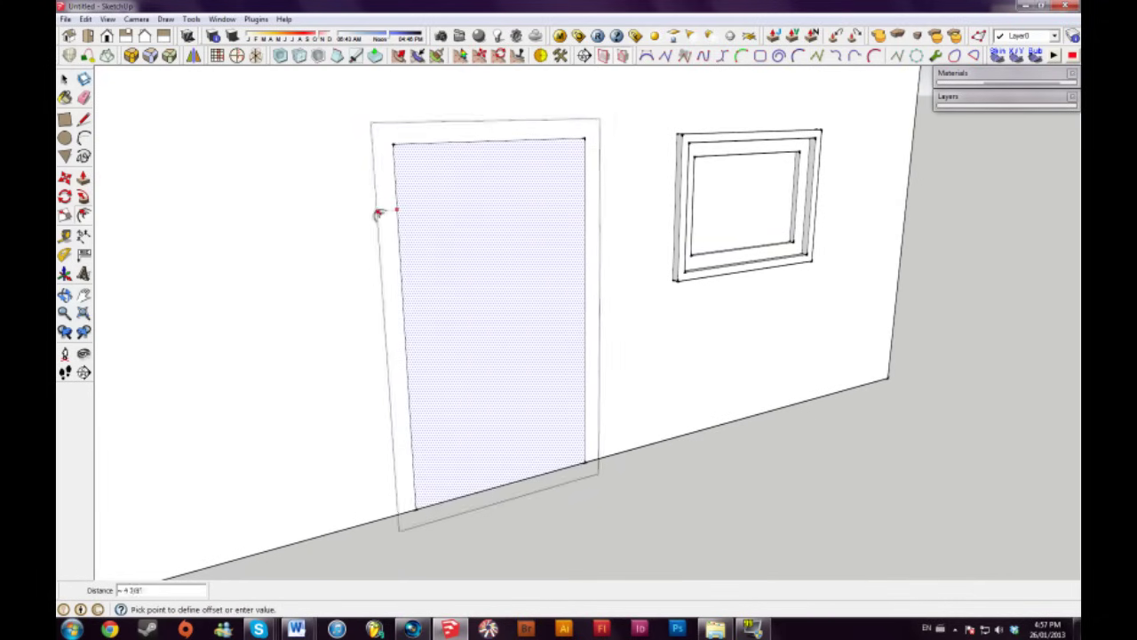
click(377, 215)
middle_drag(540, 416, 505, 465)
Step: Offset the door's two side edges and top edge outward to outline a frame that ends at the wall's base
key(space)
middle_drag(428, 408, 414, 314)
click(407, 304)
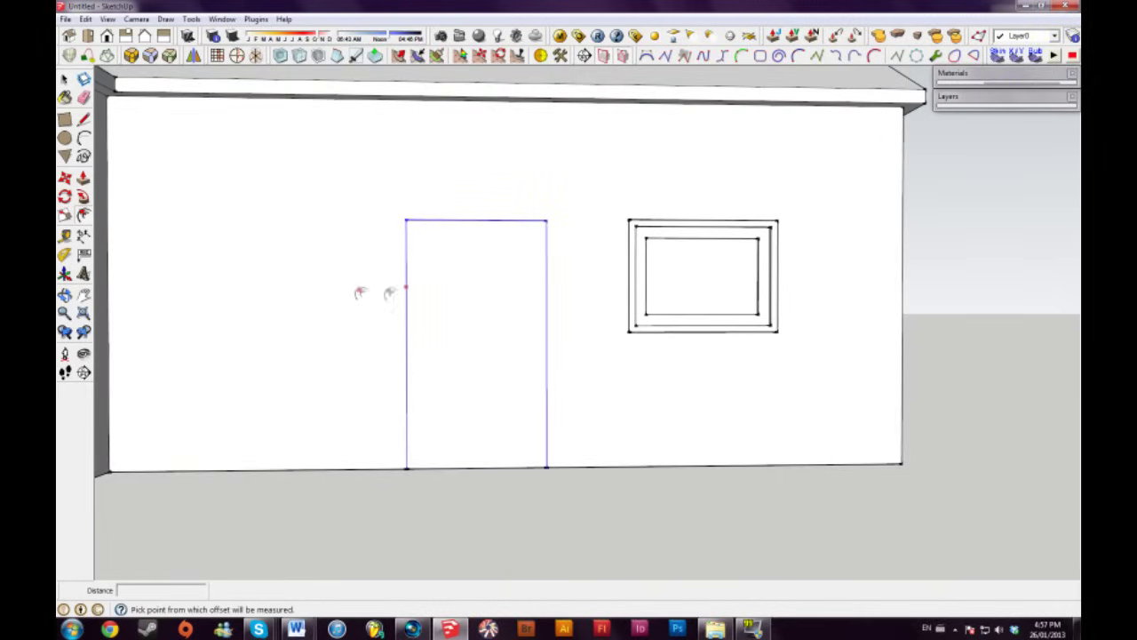
click(408, 296)
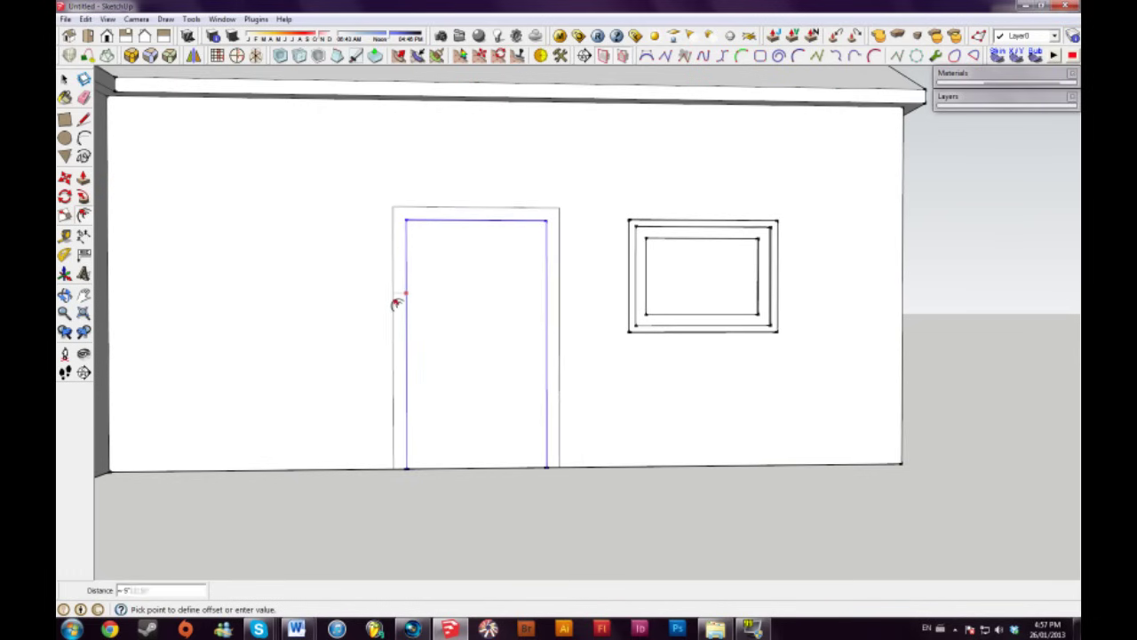
click(397, 303)
Step: Pull the door frame out from the wall and push the door panel inward
middle_drag(398, 303, 581, 322)
key(p)
click(581, 316)
click(563, 317)
click(551, 320)
middle_drag(627, 365, 624, 259)
key(space)
Step: Draw a line down the rear roof slope near the longer wing's gable end, parallel to the gable edge, as the chimney's base
scroll(442, 406, down, 3)
middle_drag(835, 242, 439, 272)
scroll(447, 270, up, 3)
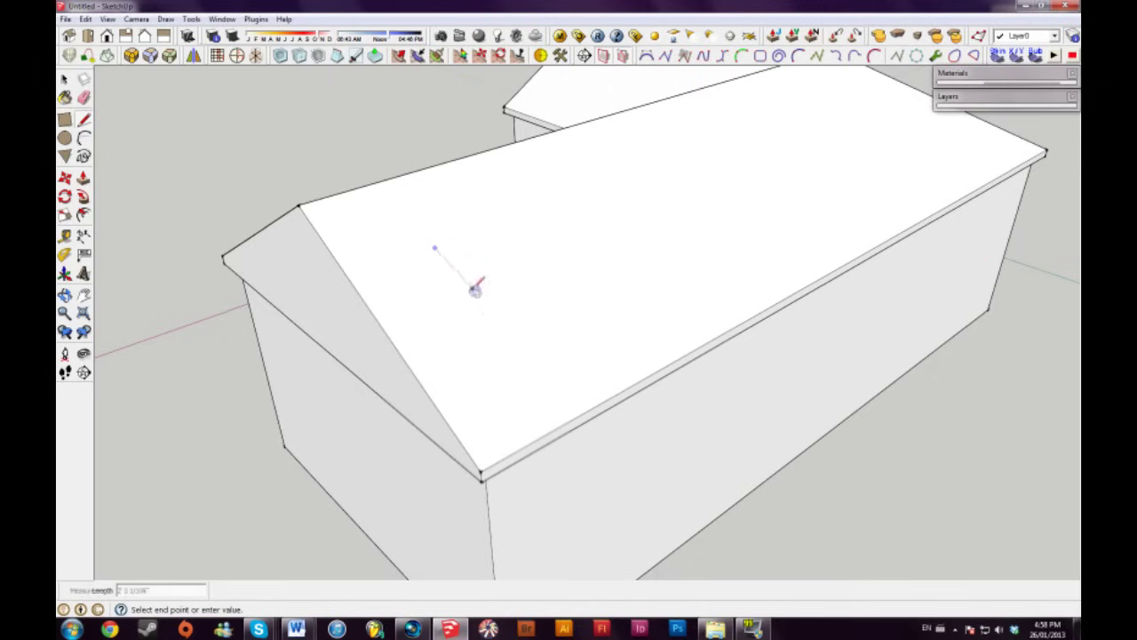
scroll(472, 287, up, 5)
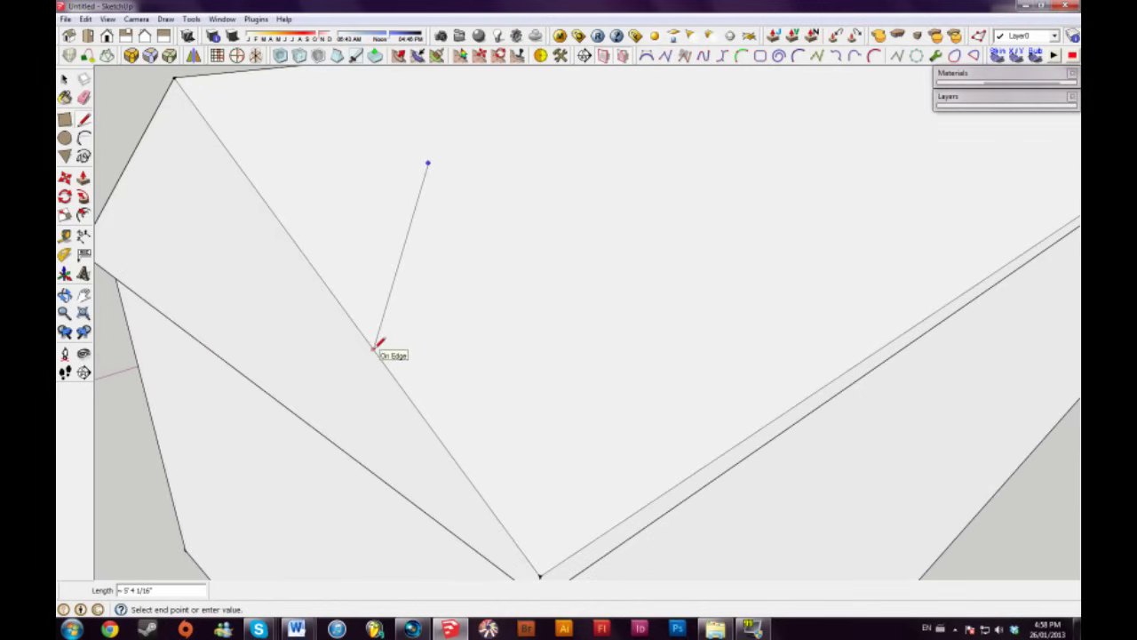
key(space)
middle_drag(617, 343, 466, 398)
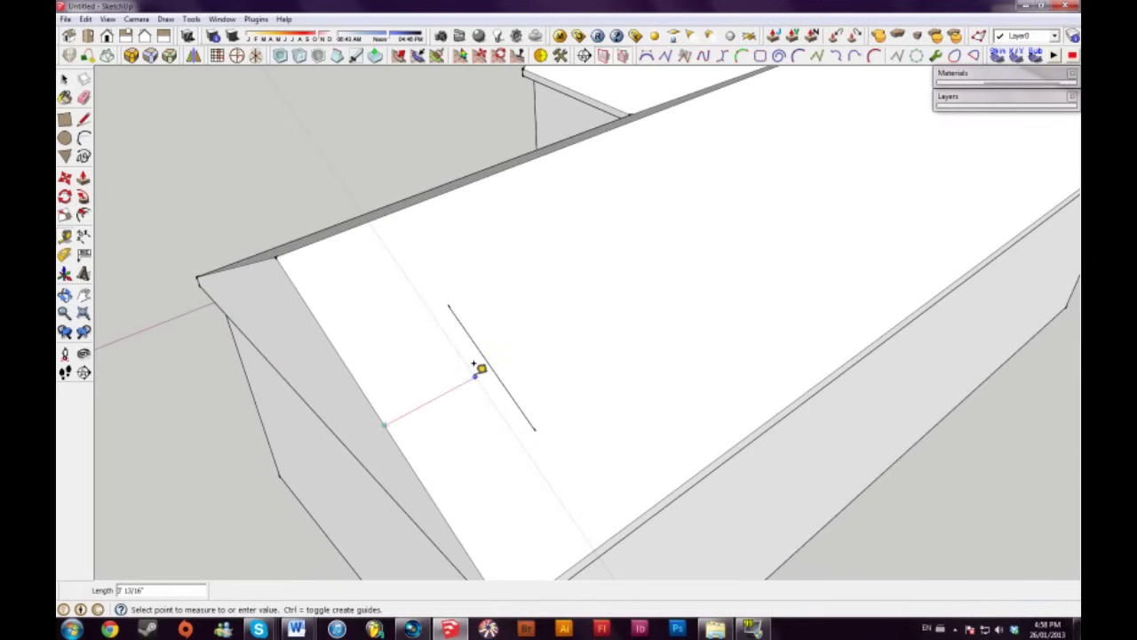
key(space)
middle_drag(604, 381, 522, 342)
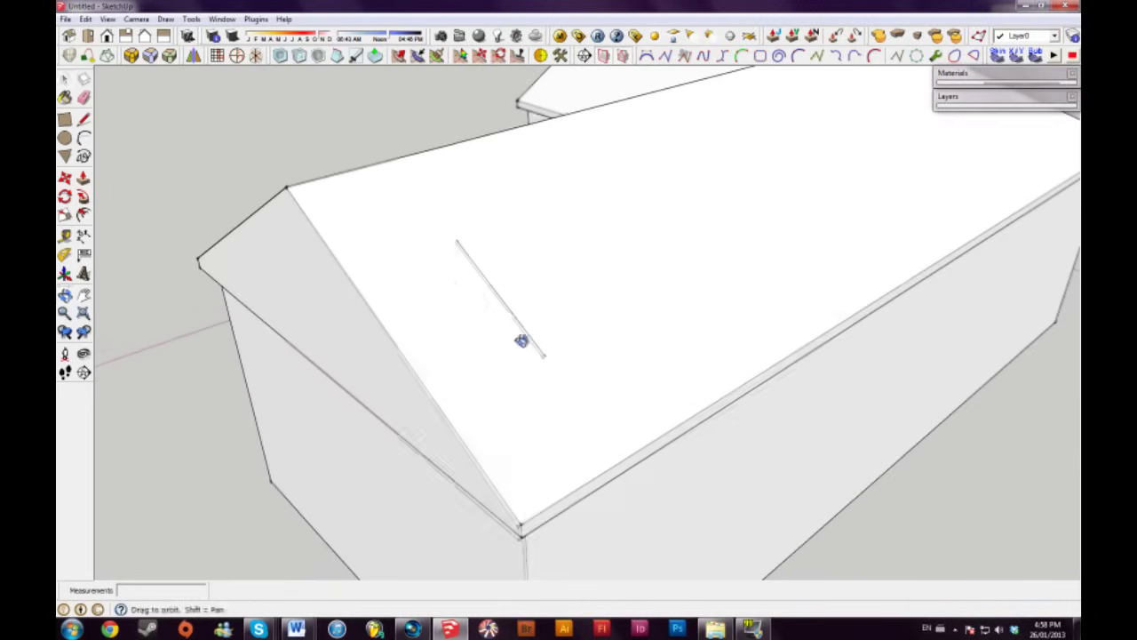
scroll(518, 307, up, 2)
scroll(488, 284, down, 2)
Step: Complete the chimney's upright side profile above the sloping line, about 4' 2" along the top, and extrude it into a block
key(l)
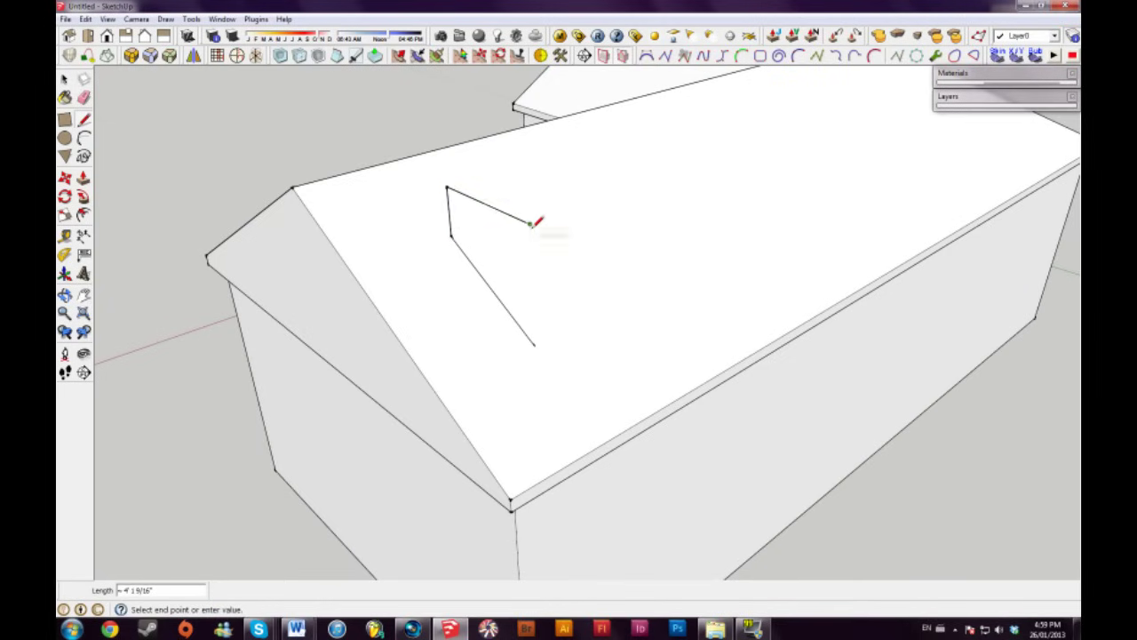
click(534, 343)
middle_drag(539, 332, 720, 433)
key(p)
click(275, 183)
click(335, 189)
Step: Offset the chimney's top face inward and push the inner face down to hollow out the flue
scroll(561, 393, up, 2)
click(83, 215)
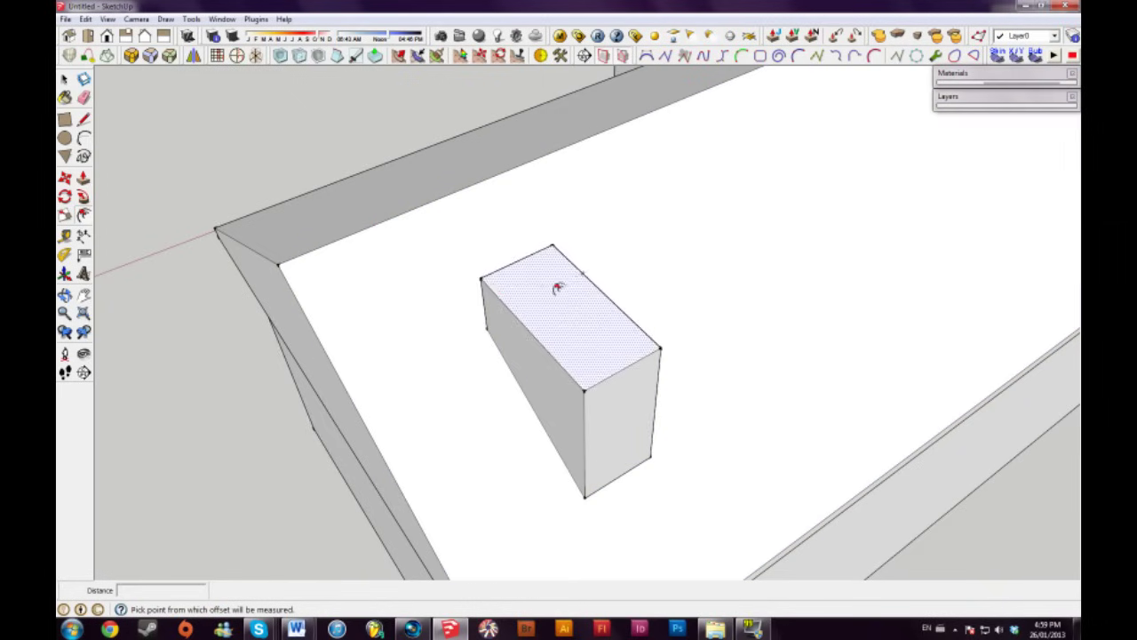
click(541, 287)
click(528, 299)
middle_drag(551, 307, 1071, 333)
key(p)
click(562, 302)
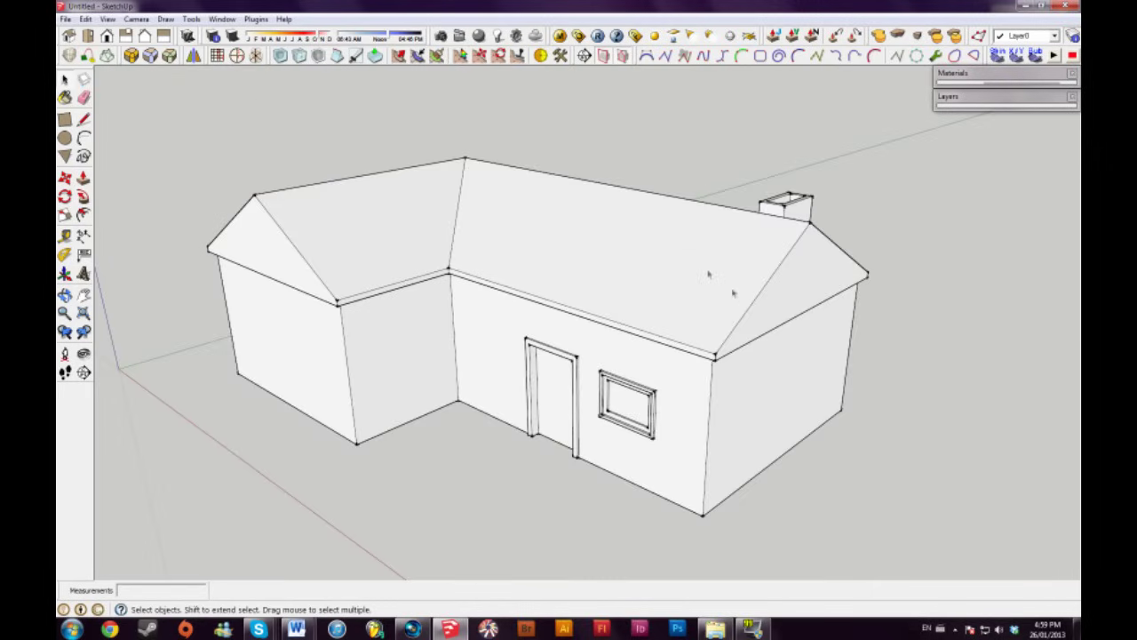
Step: Look at the house in the standard isometric, top, front, right and back views, ending on a perspective of the door side
click(108, 19)
mouse_move(93, 33)
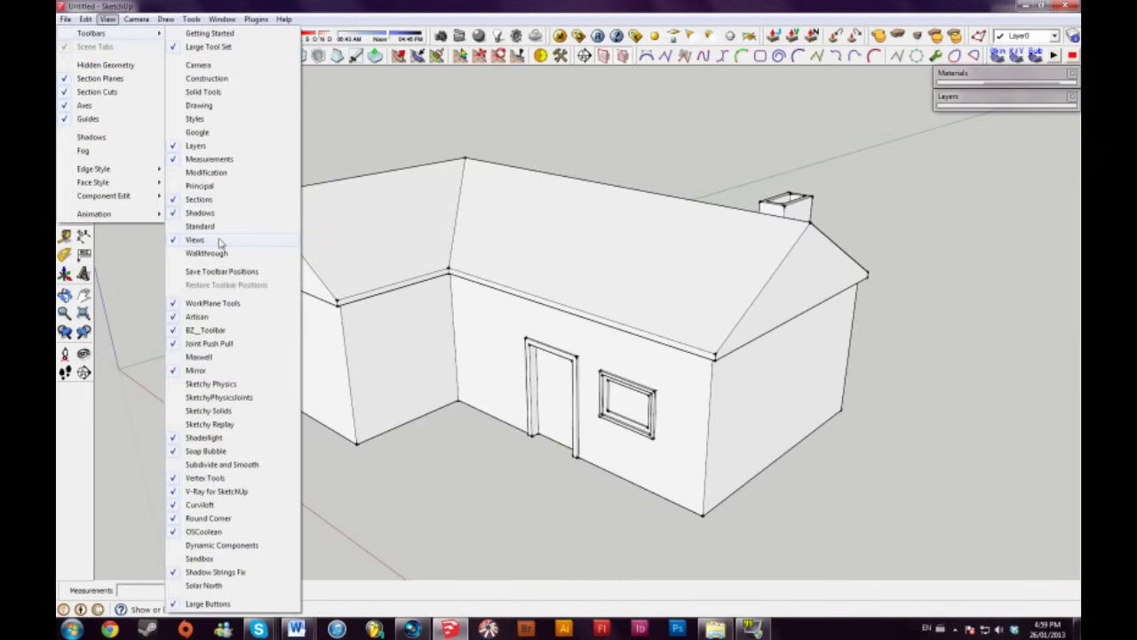
click(377, 140)
click(70, 36)
click(88, 35)
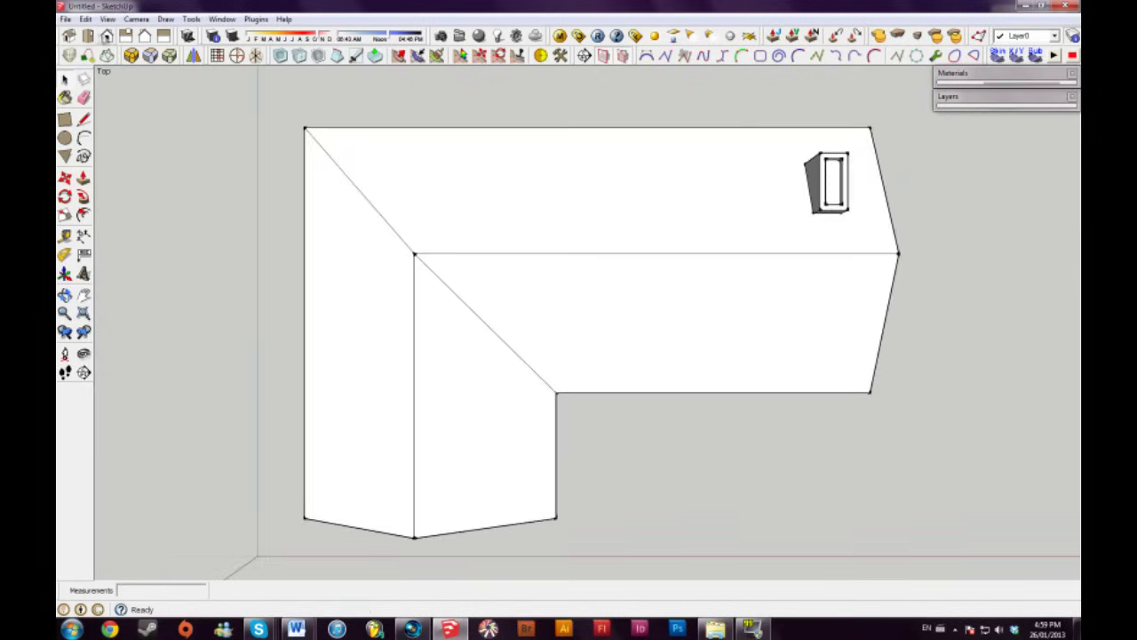
click(70, 35)
click(88, 36)
click(106, 35)
click(125, 35)
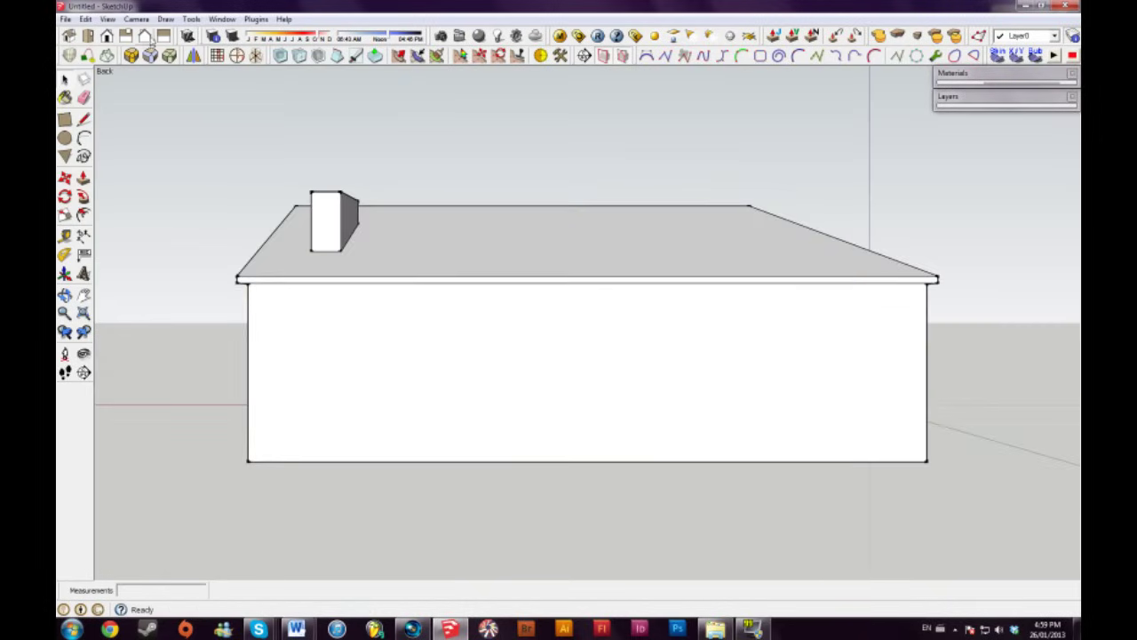
click(144, 35)
click(106, 35)
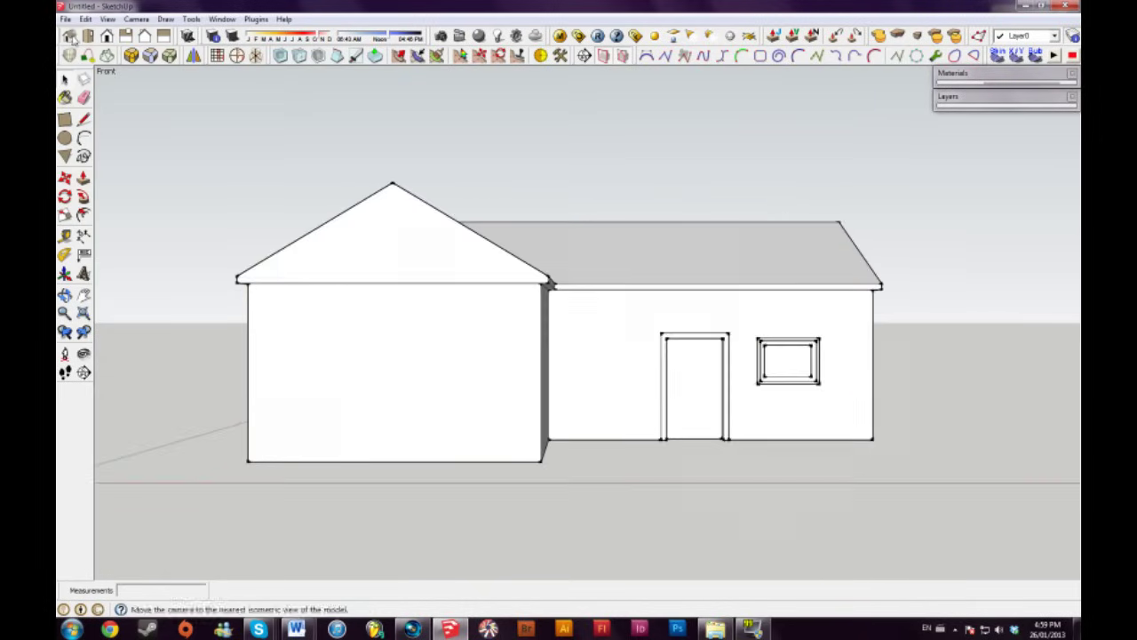
click(71, 35)
middle_drag(574, 447, 543, 367)
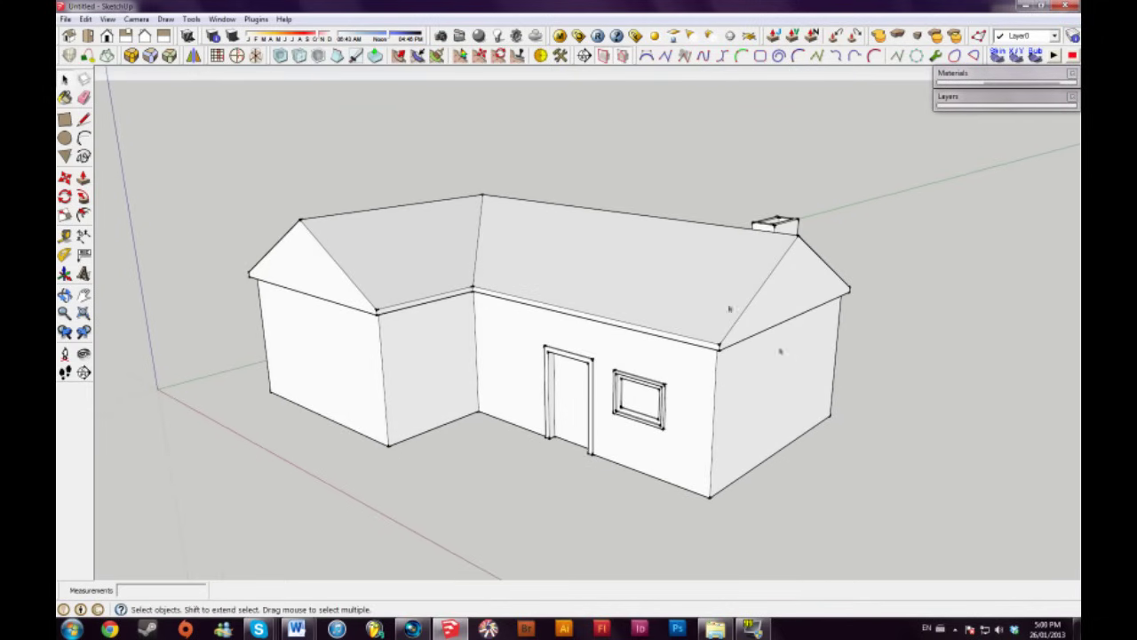
Step: Turn on the model's shadows and adjust their time, date and darkness
click(210, 19)
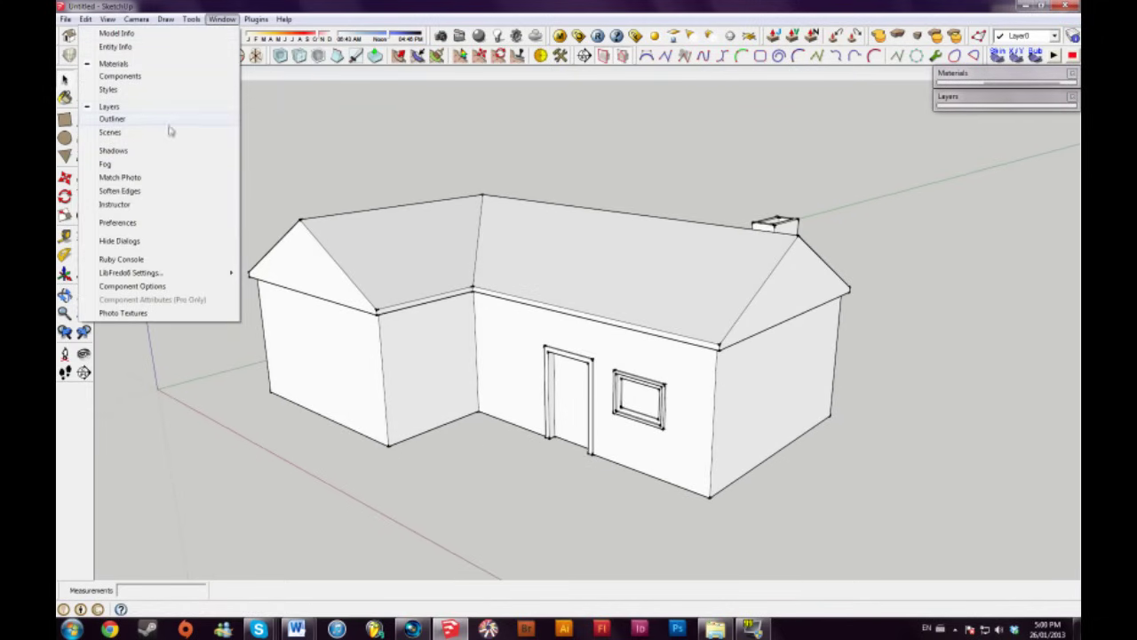
click(163, 152)
mouse_move(969, 149)
mouse_down()
mouse_move(943, 152)
mouse_move(961, 155)
mouse_up()
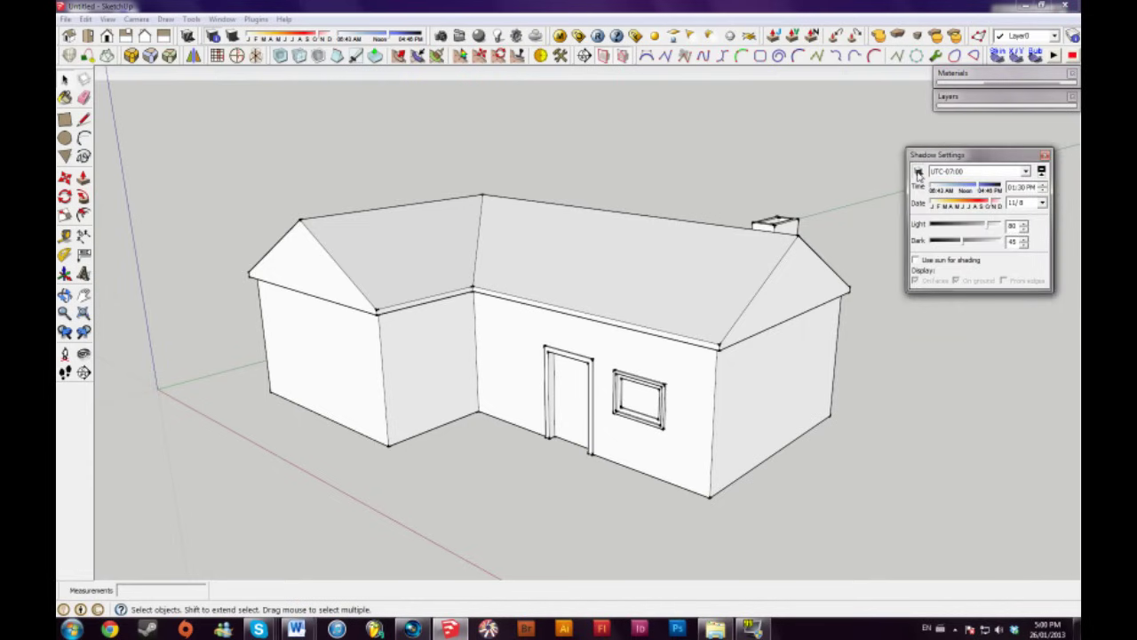
click(919, 173)
click(918, 173)
click(918, 172)
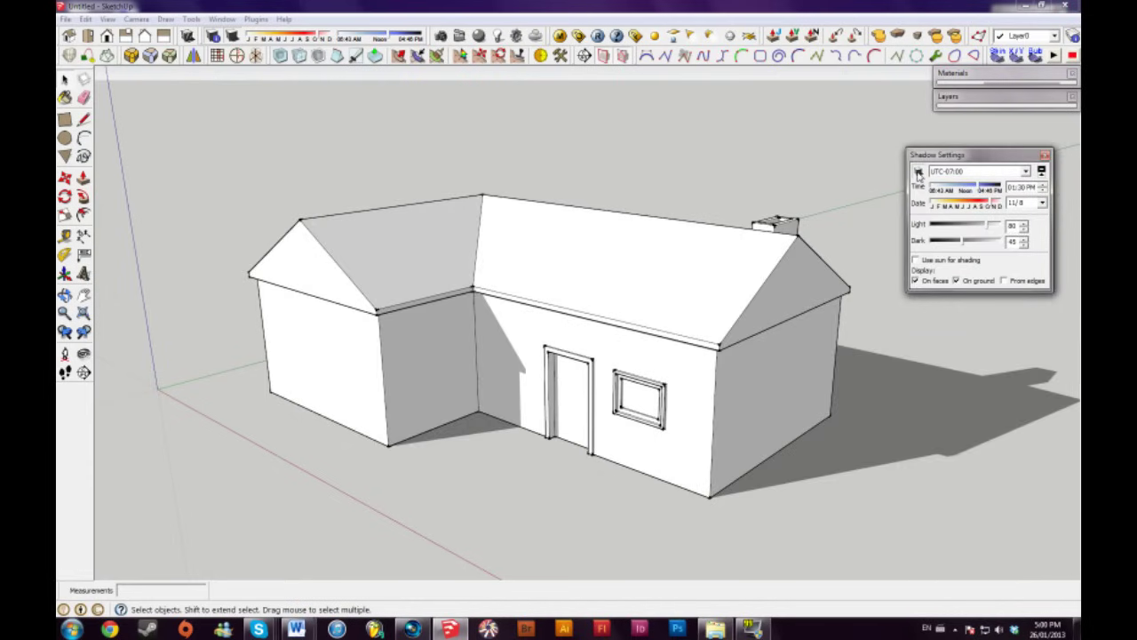
click(919, 172)
click(918, 173)
mouse_move(977, 190)
mouse_down()
mouse_move(999, 189)
mouse_move(967, 204)
mouse_move(985, 203)
mouse_move(977, 229)
mouse_move(953, 244)
mouse_move(962, 247)
mouse_up()
click(1045, 155)
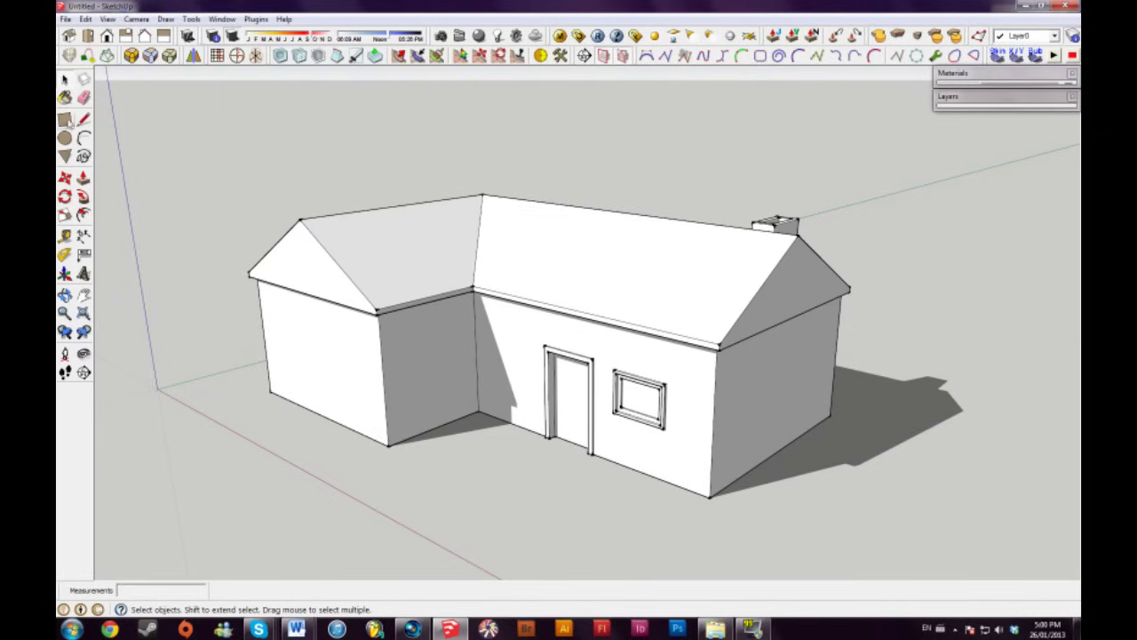
Step: Paint the two front roof slopes with the Roofing_Shingles_Variable material from the Roofing collection
click(65, 98)
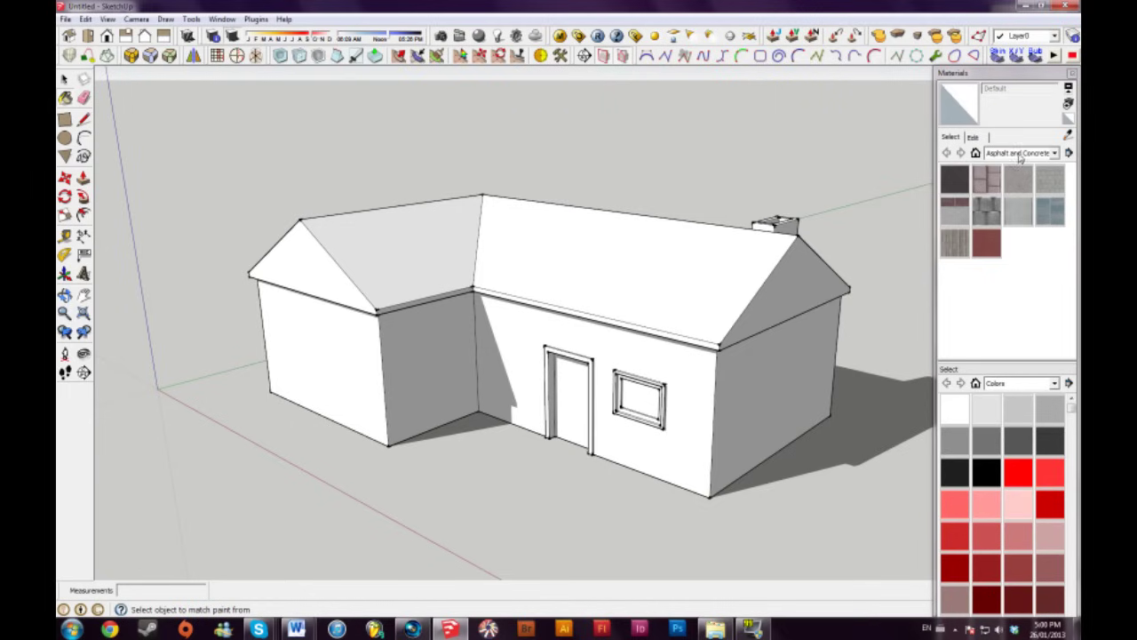
click(1020, 153)
click(1018, 269)
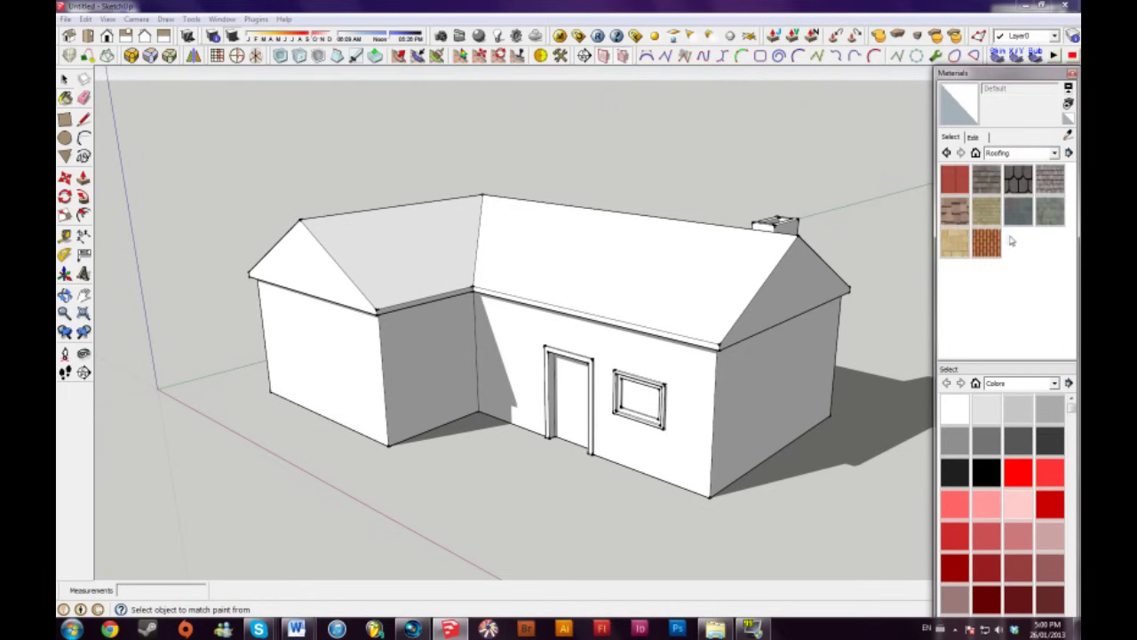
click(955, 210)
click(517, 258)
click(405, 250)
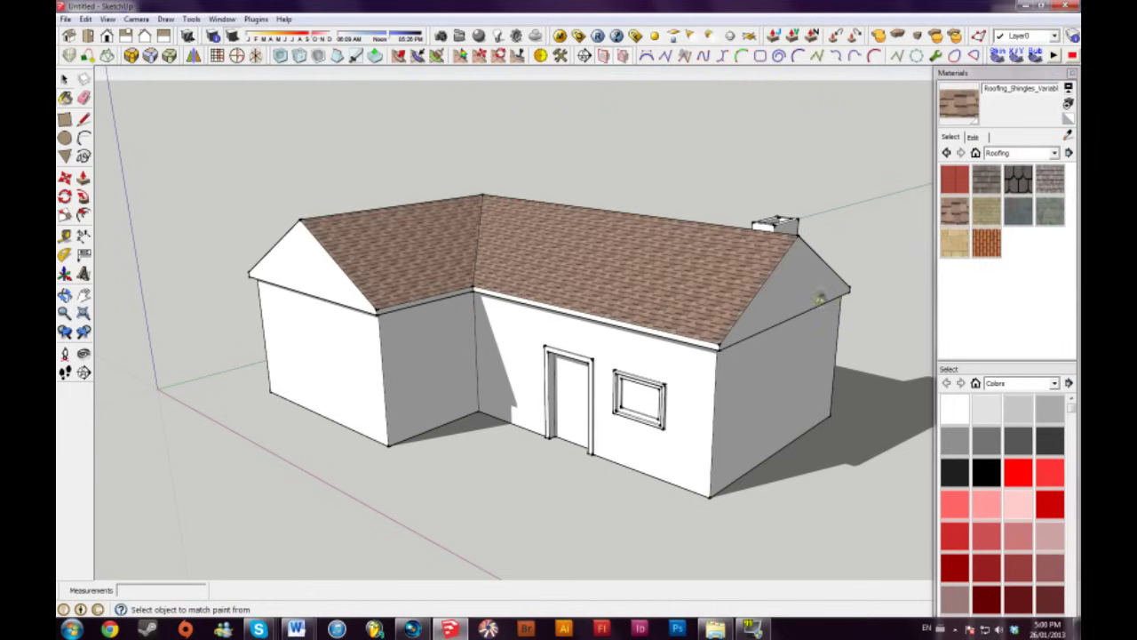
Step: Paint the roof slopes on the back of the house with the same shingle material
mouse_move(672, 268)
middle_down()
mouse_move(610, 262)
mouse_move(995, 354)
middle_up()
click(277, 346)
middle_drag(278, 346, 799, 343)
click(564, 335)
middle_drag(564, 336, 924, 257)
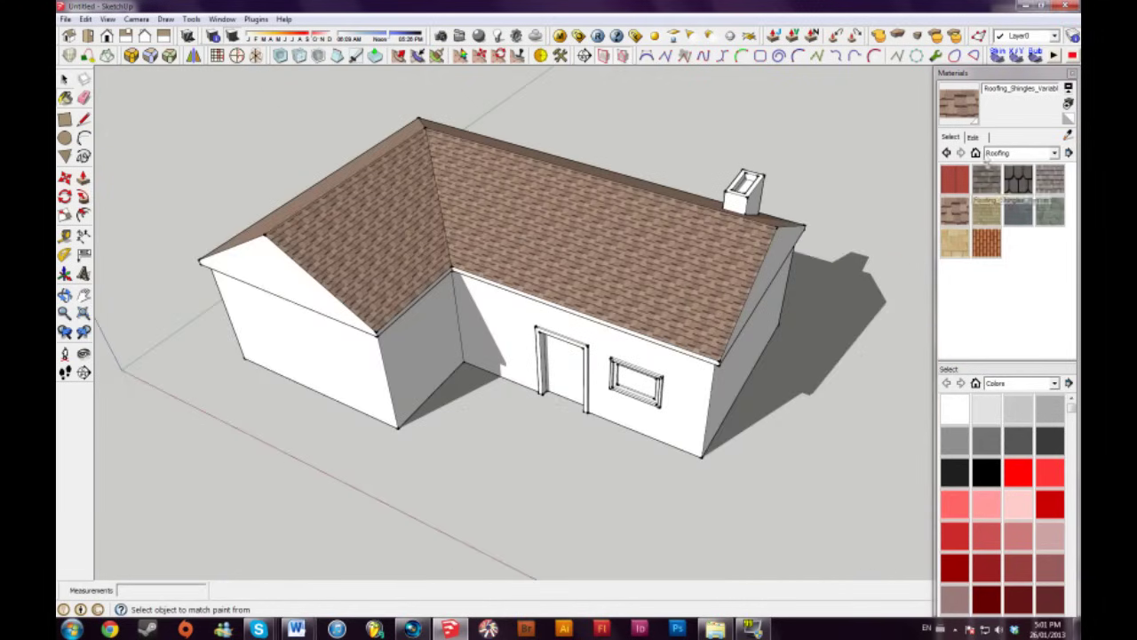
Step: Set the width of the shingle material's texture to 2' 3"
click(974, 138)
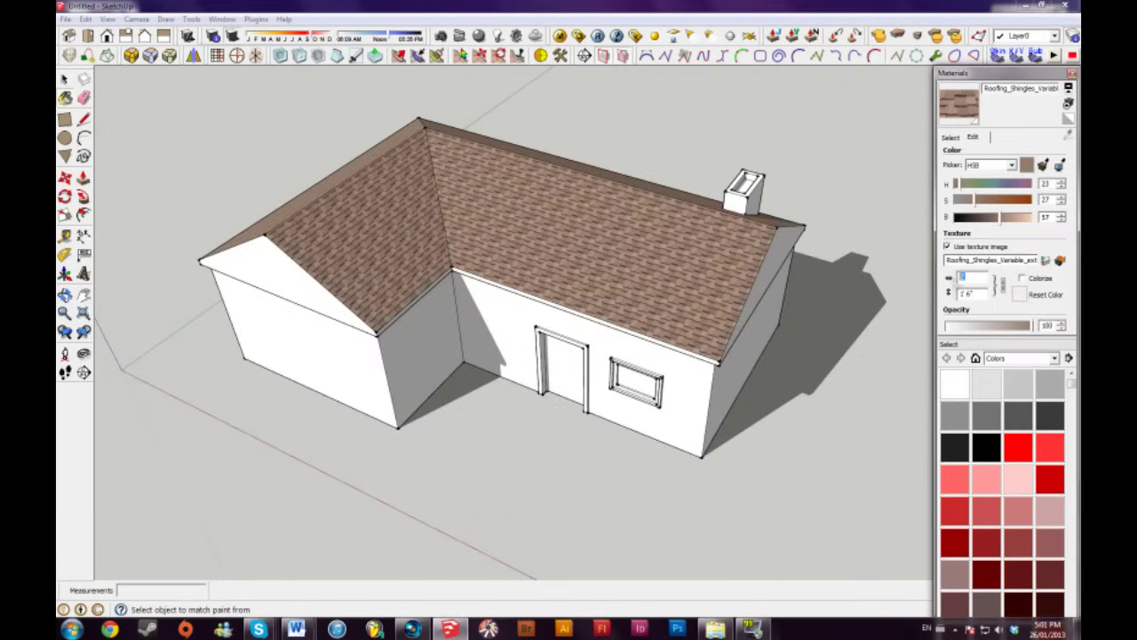
text(2'3)
middle_drag(883, 298, 982, 301)
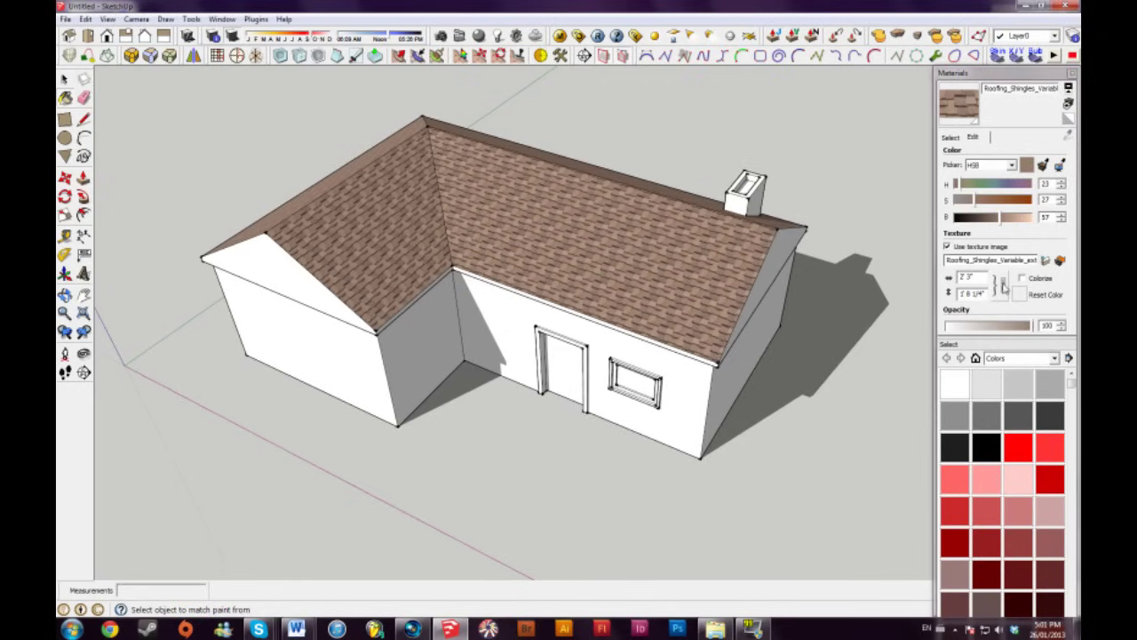
Step: Set the shingle texture's width to 5' with its aspect ratio unlocked, and lower the material's opacity to 75
click(1001, 286)
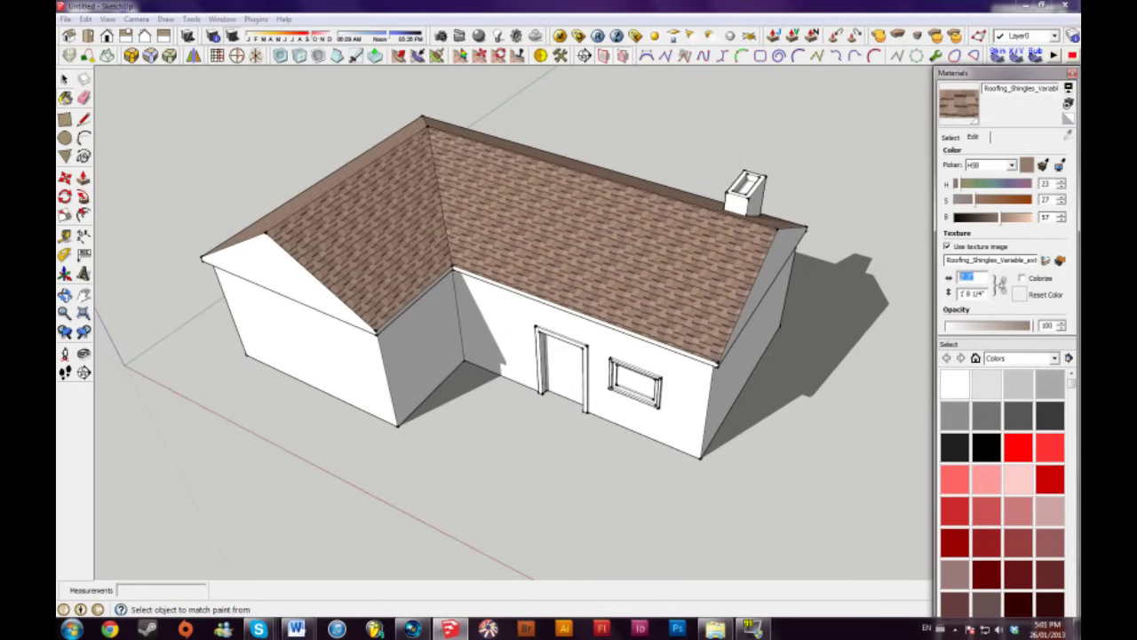
text(5)
key(Return)
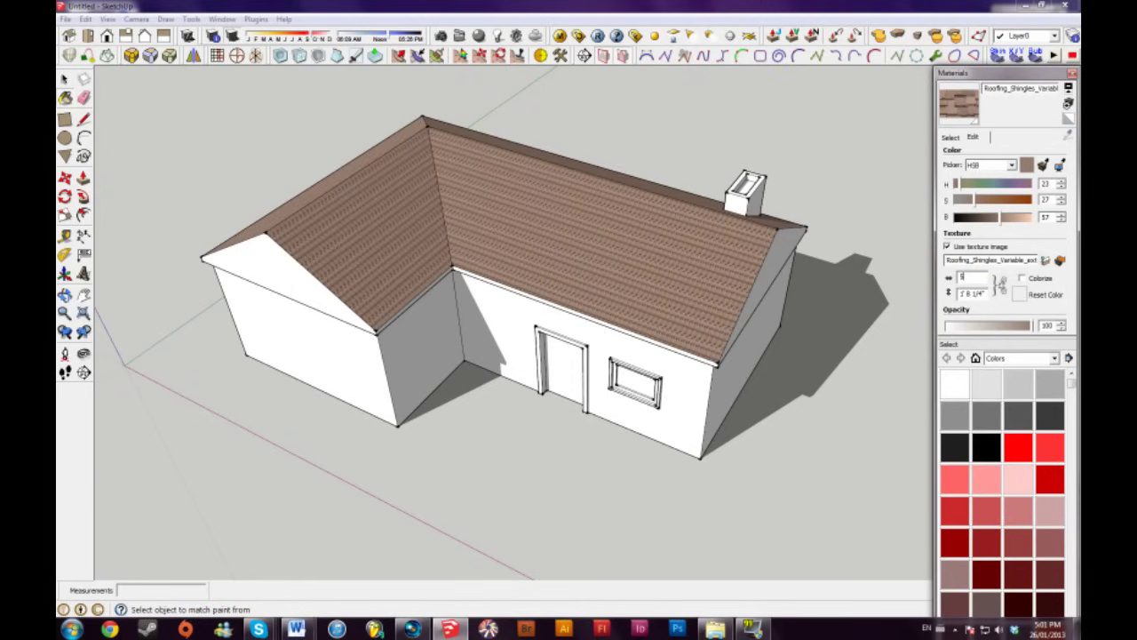
text(')
key(Return)
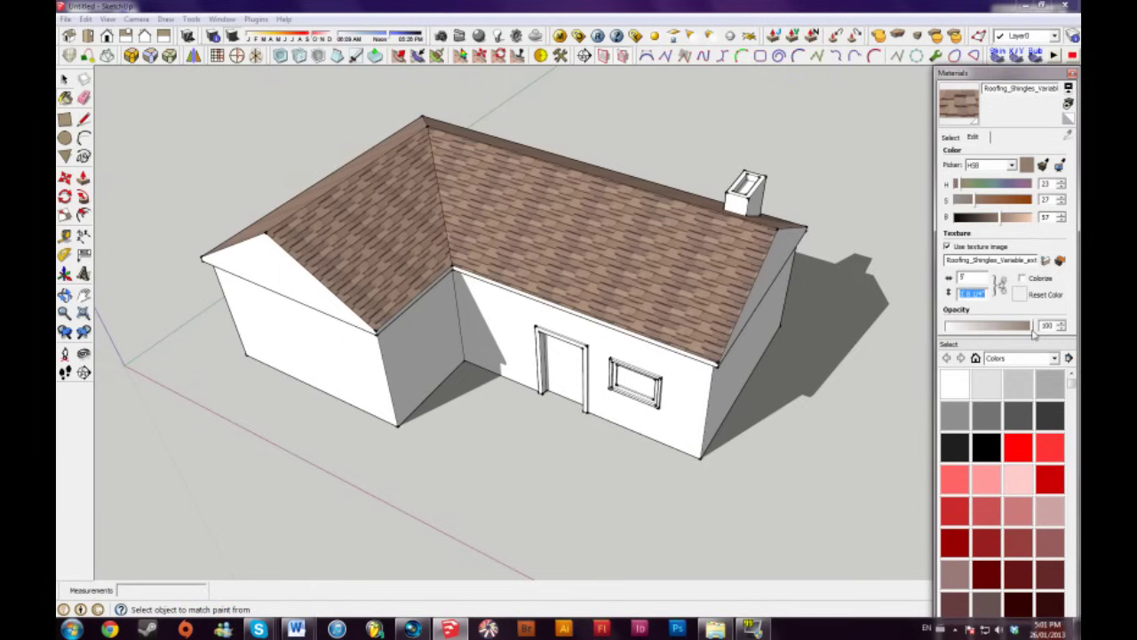
mouse_move(1033, 327)
mouse_down()
mouse_move(991, 327)
mouse_move(1018, 327)
mouse_up()
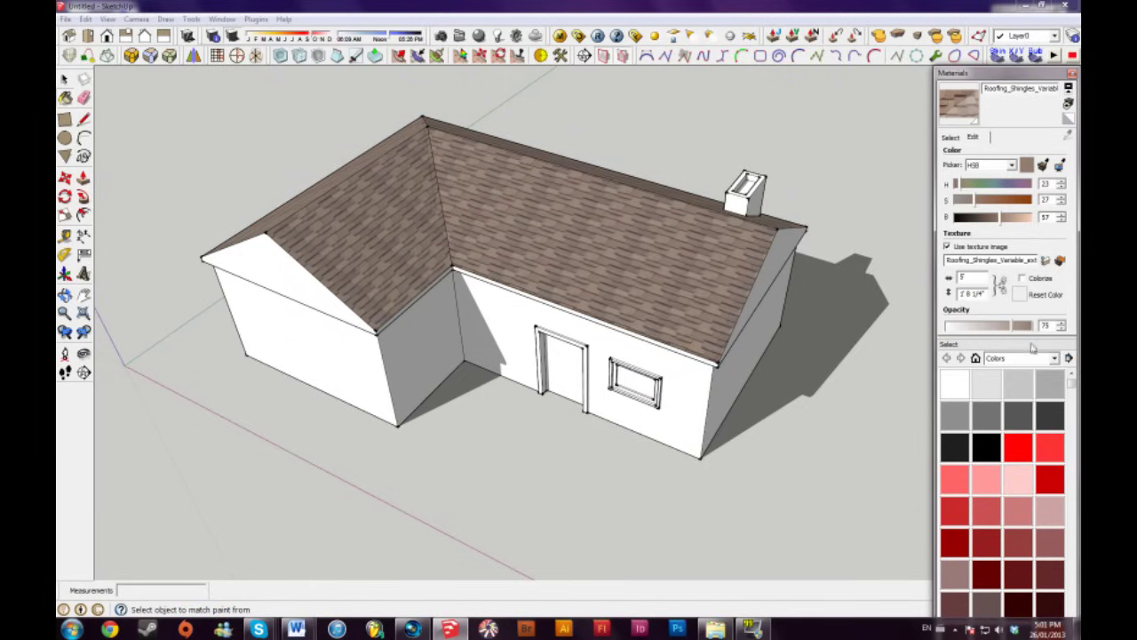
Step: Replace the shingle material's texture image with Beige Shingles.jpg from the Roofing folder and darken its brightness to 44
click(1046, 261)
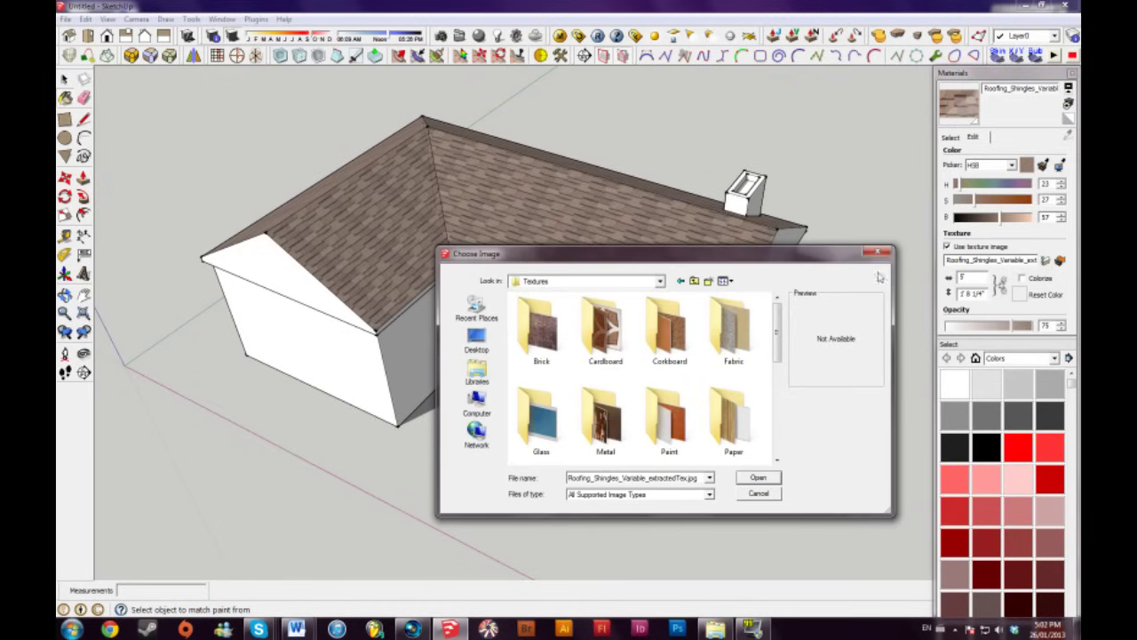
mouse_move(776, 307)
mouse_down()
mouse_move(774, 426)
mouse_move(777, 310)
mouse_up()
drag(779, 345, 780, 436)
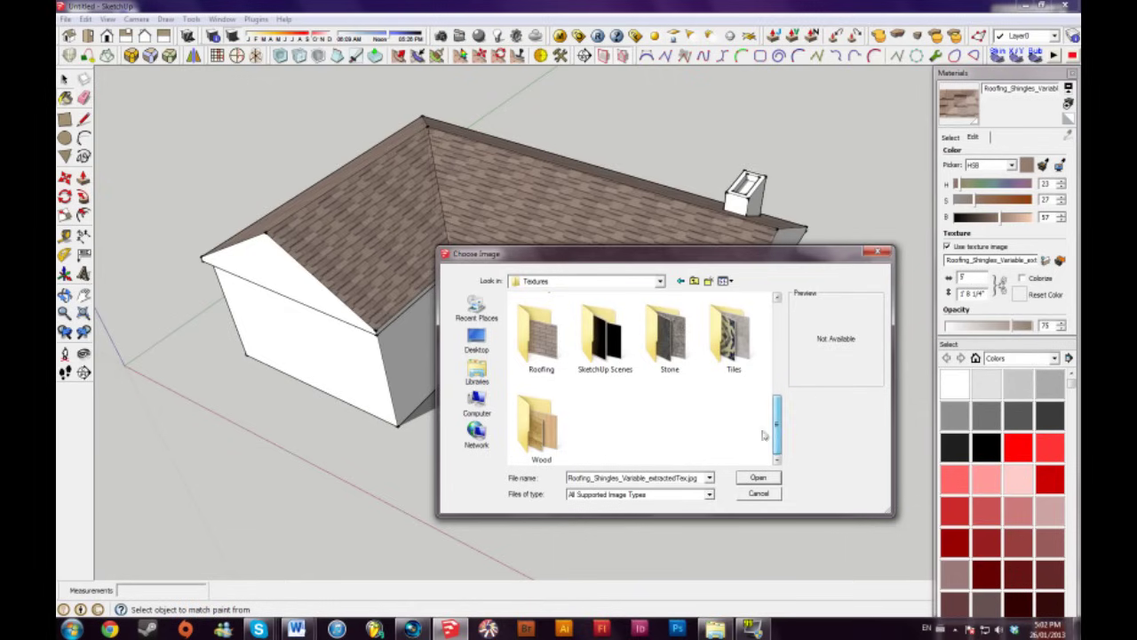
scroll(780, 426, up, 1)
double_click(544, 404)
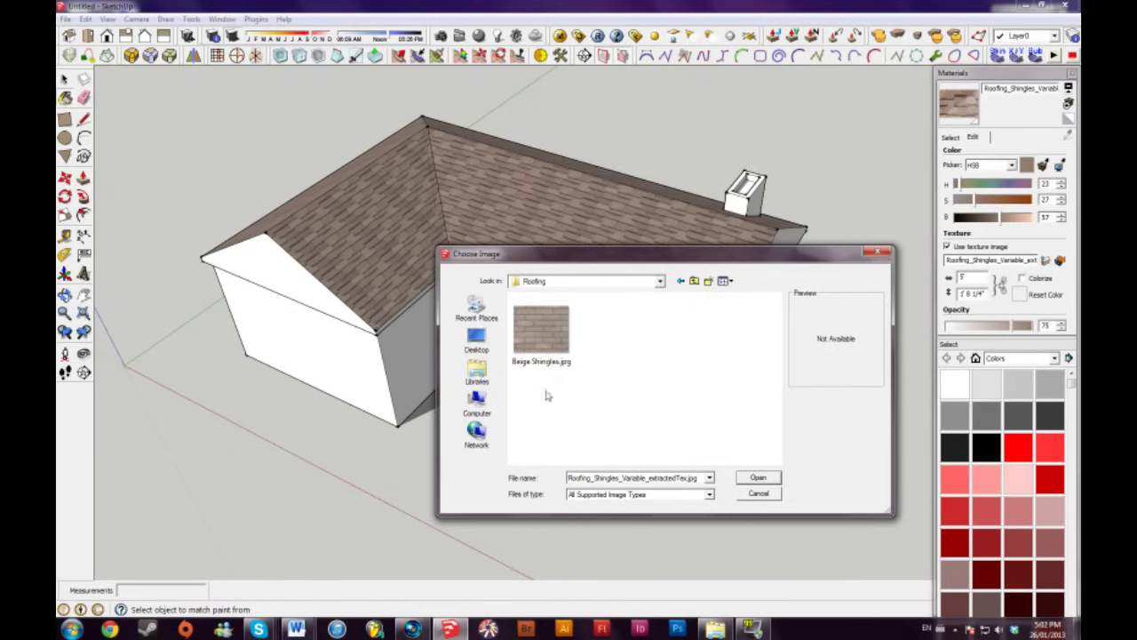
click(774, 480)
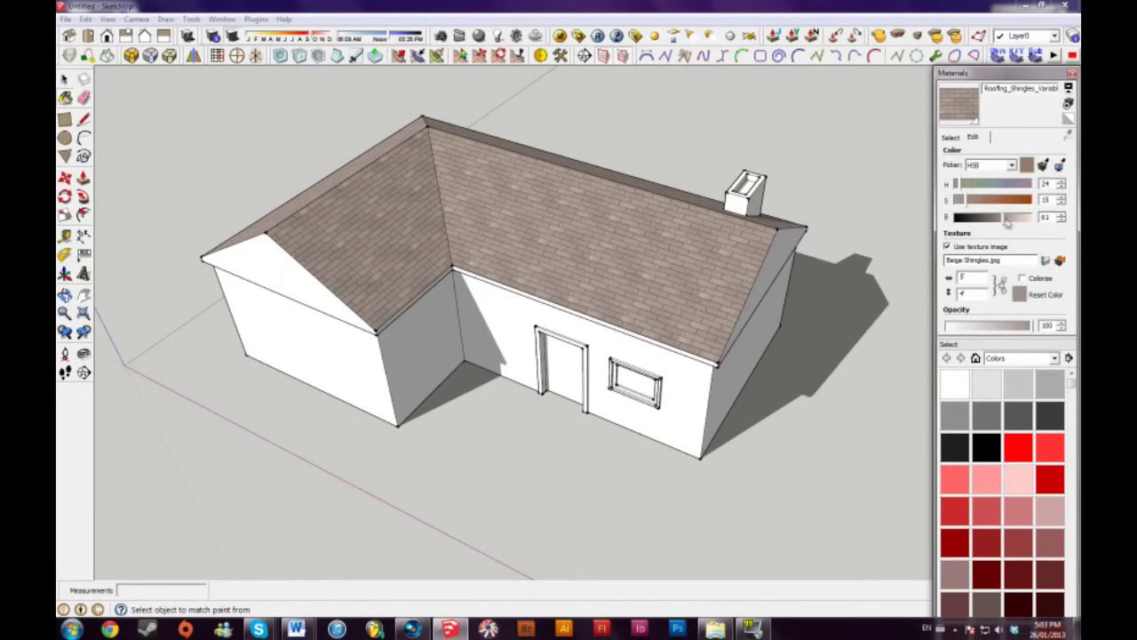
drag(1006, 224, 988, 224)
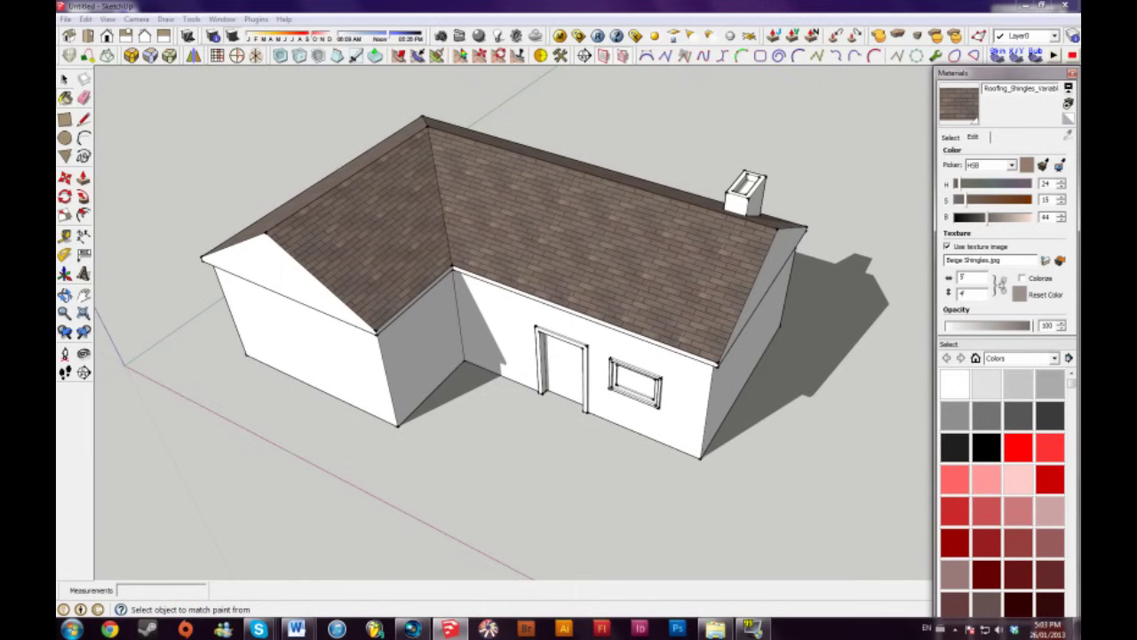
Step: Reset the shingle material's color and repaint the main front roof slope with the Roofing_Shingles_GAF_Estates material
click(1022, 296)
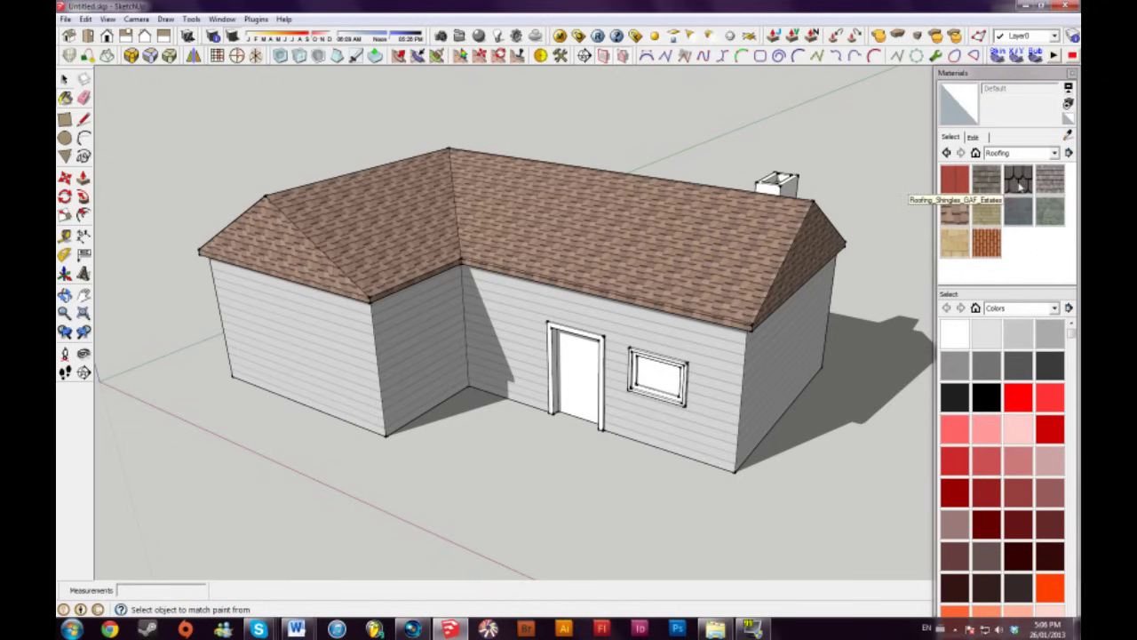
click(1019, 181)
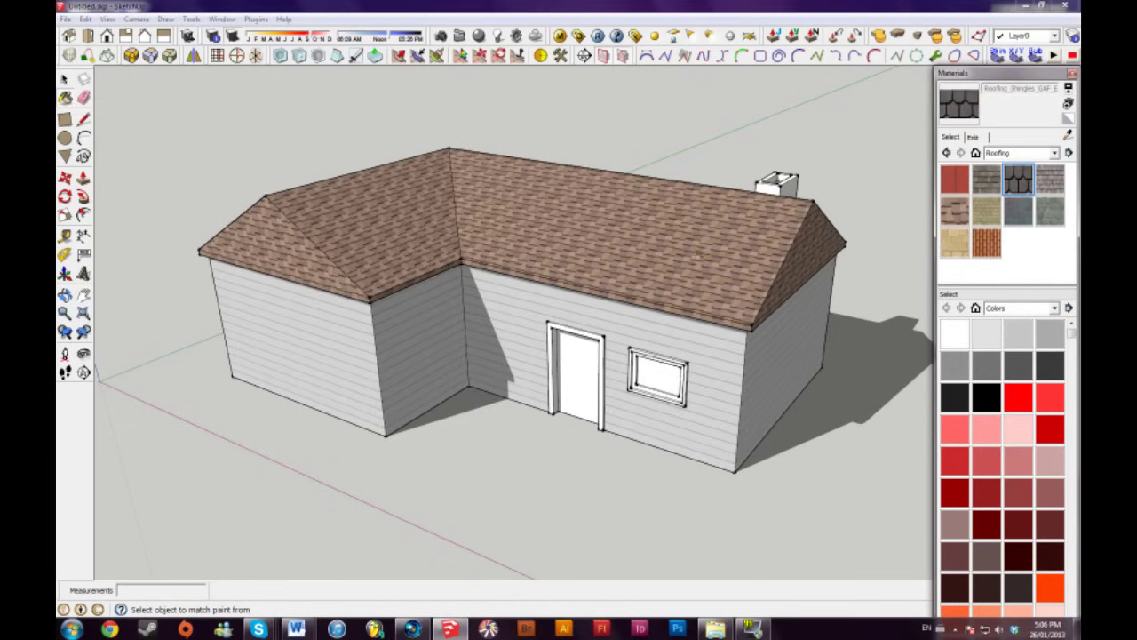
click(504, 210)
Step: Draw a line about 1 7/8" long across the outer side of the door frame's right post, near its base
mouse_move(653, 322)
middle_down()
mouse_move(414, 249)
mouse_move(477, 285)
mouse_move(399, 227)
mouse_move(355, 223)
mouse_move(414, 259)
mouse_move(443, 246)
mouse_move(453, 273)
middle_up()
middle_drag(634, 305, 632, 294)
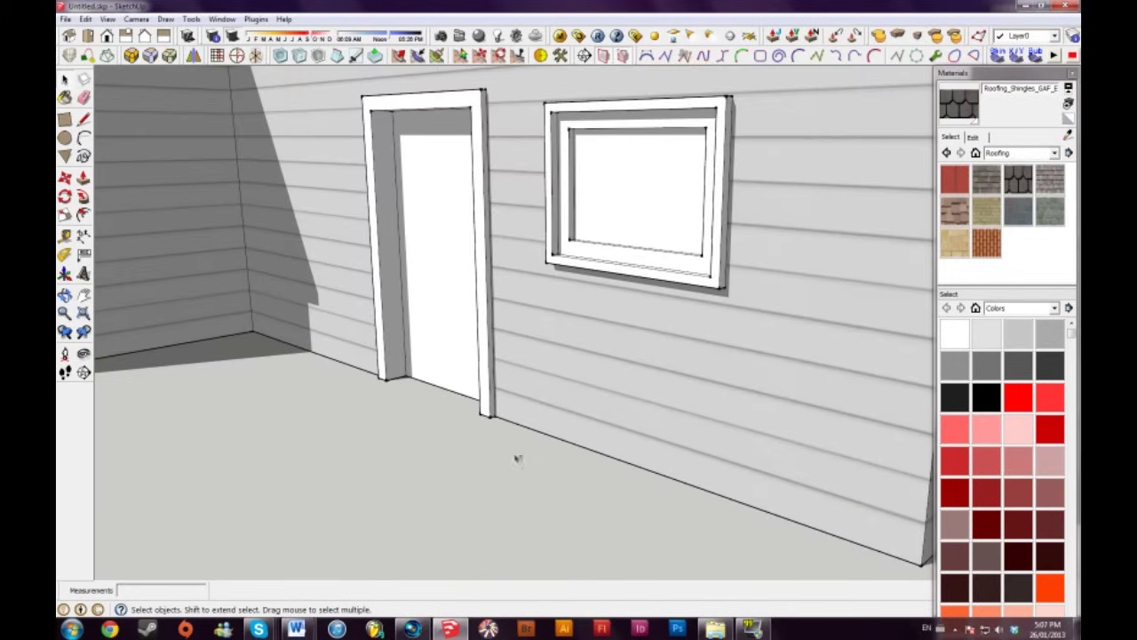
scroll(542, 404, up, 4)
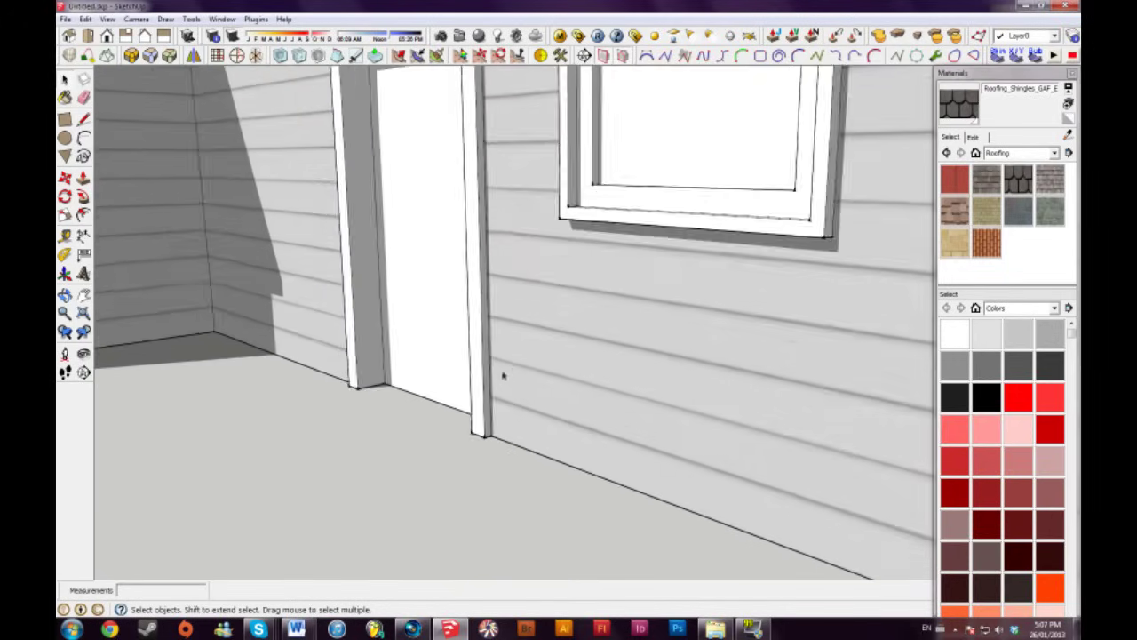
key(l)
click(485, 336)
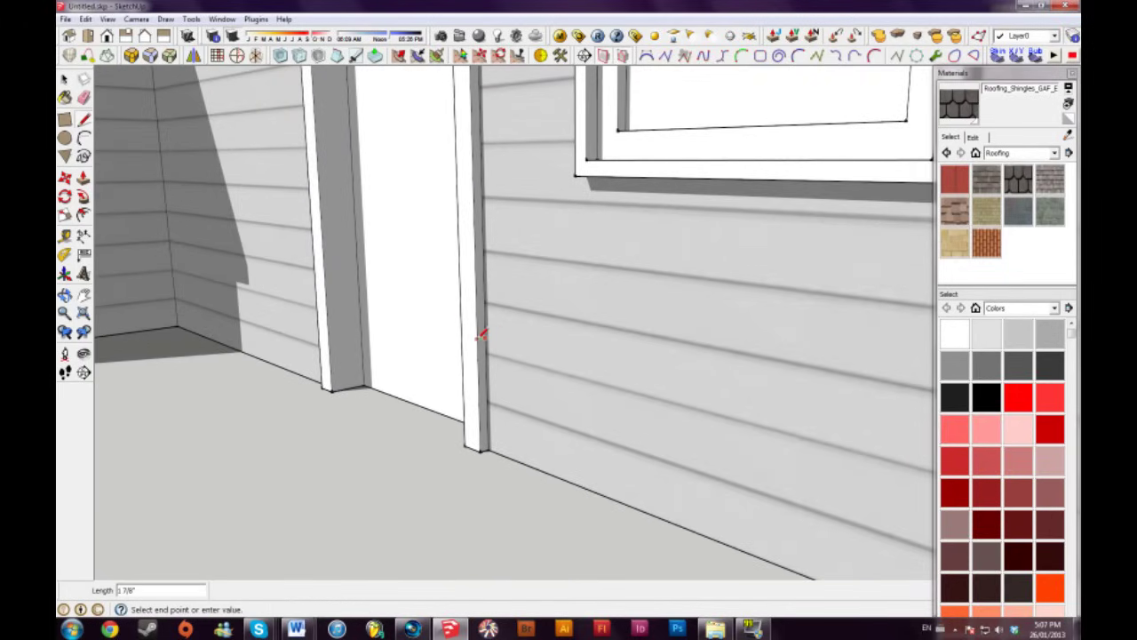
click(478, 337)
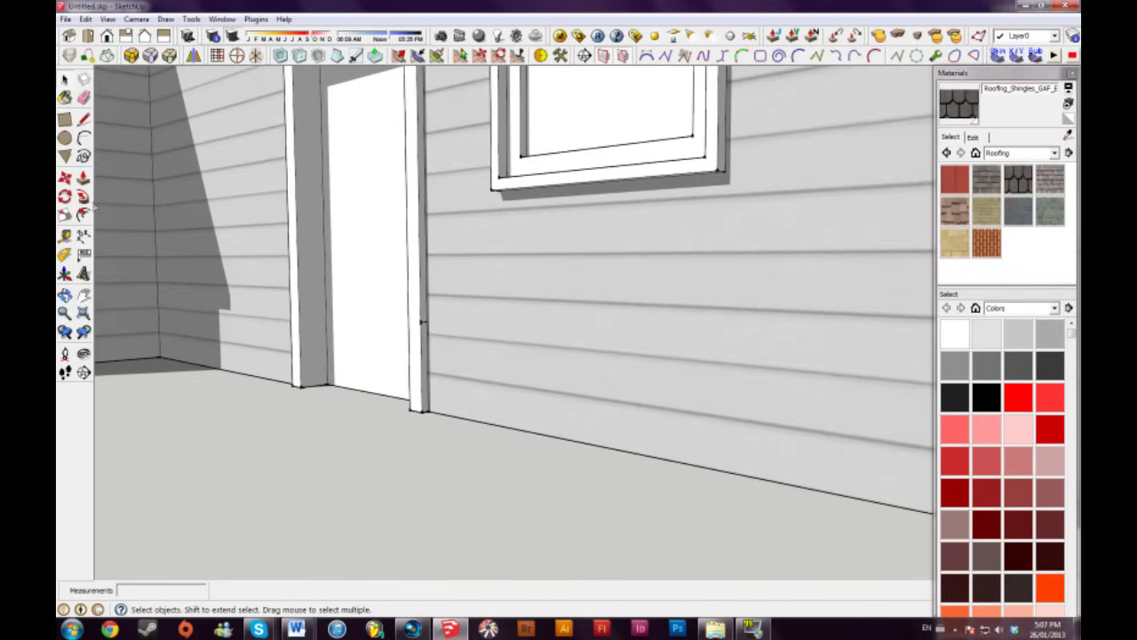
Step: Extrude the small profile on the door frame's side around the base of the house to the door's other side with Follow Me
click(84, 178)
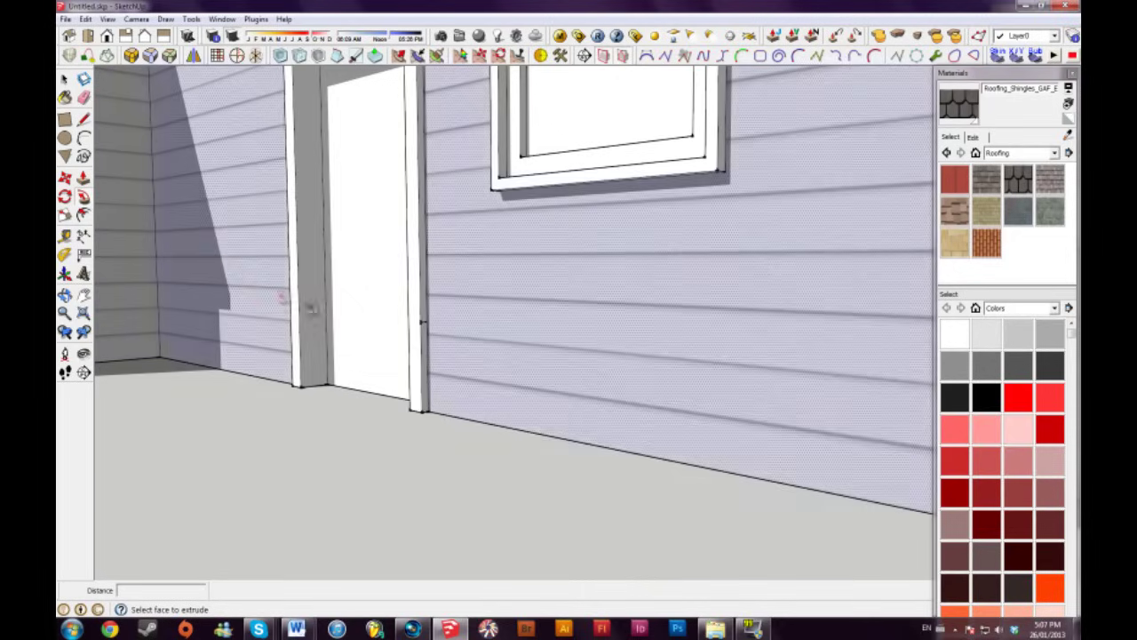
click(425, 349)
scroll(711, 431, down, 2)
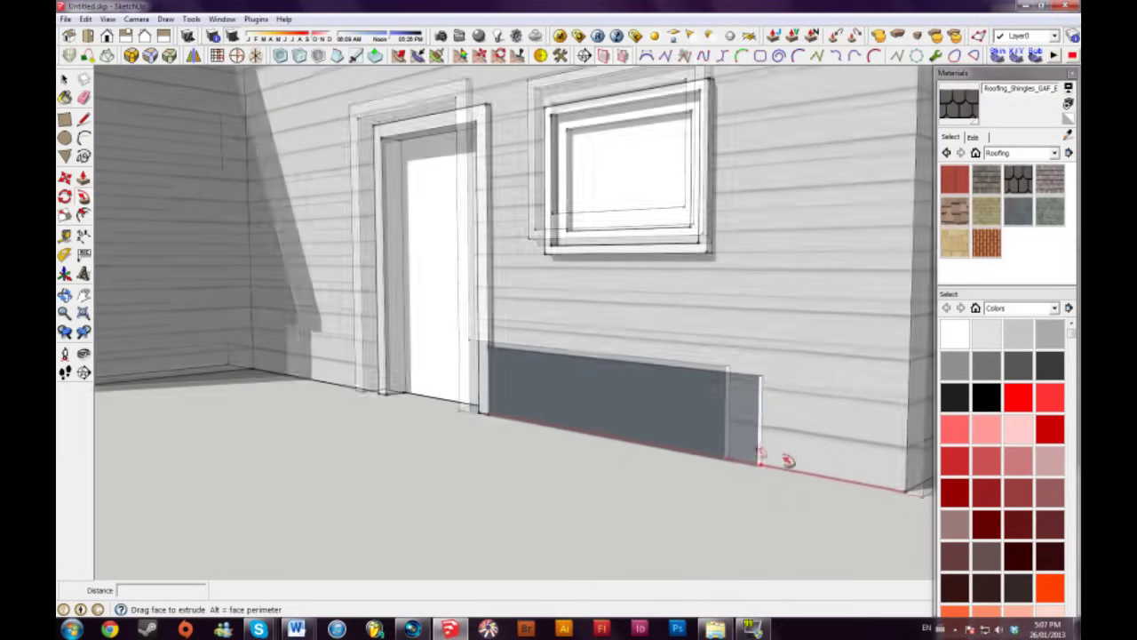
middle_drag(782, 460, 483, 429)
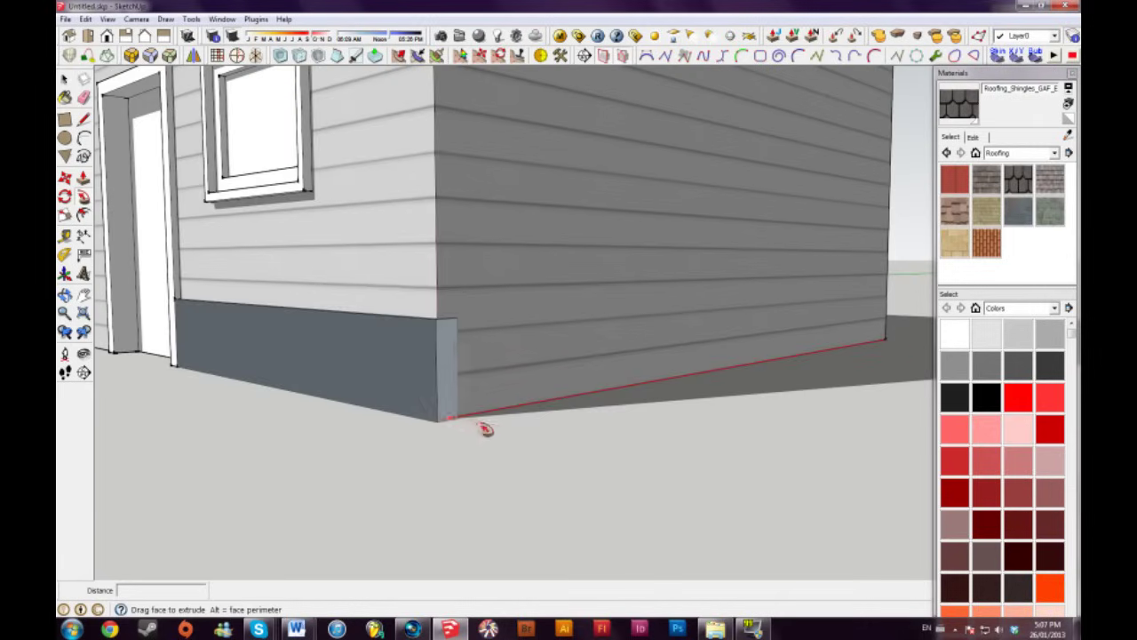
middle_drag(672, 369, 483, 302)
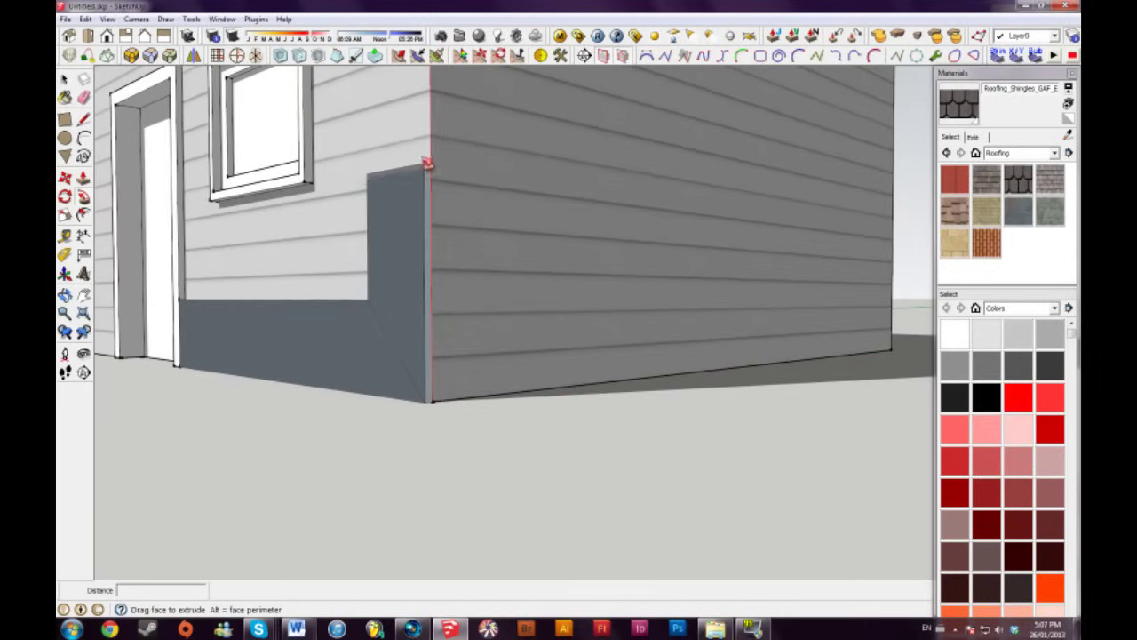
middle_drag(624, 382, 741, 338)
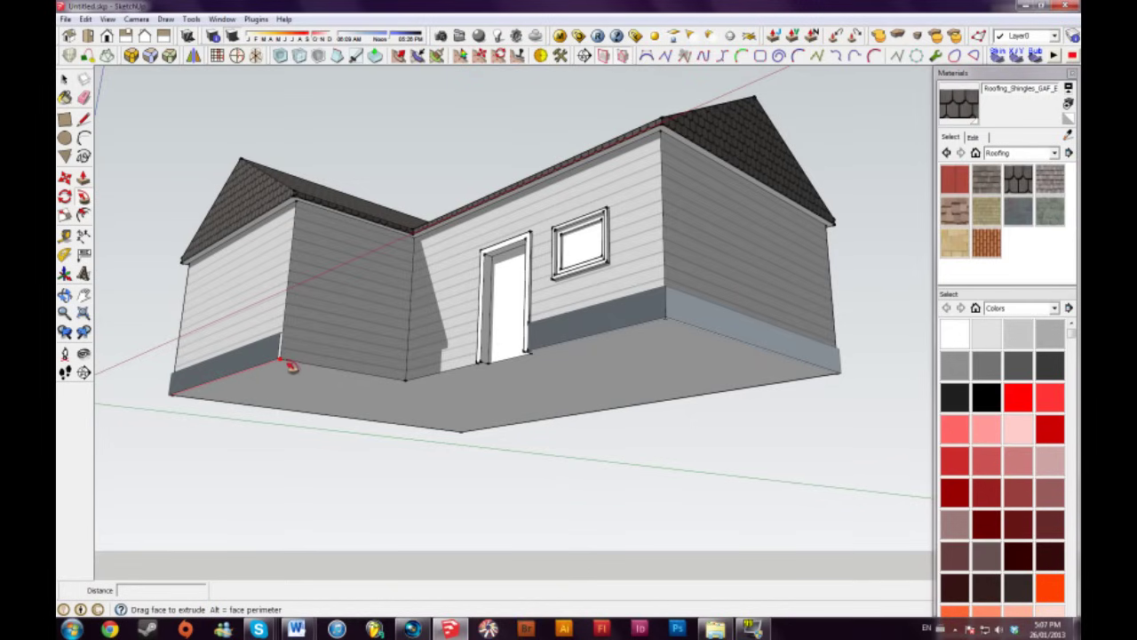
click(458, 372)
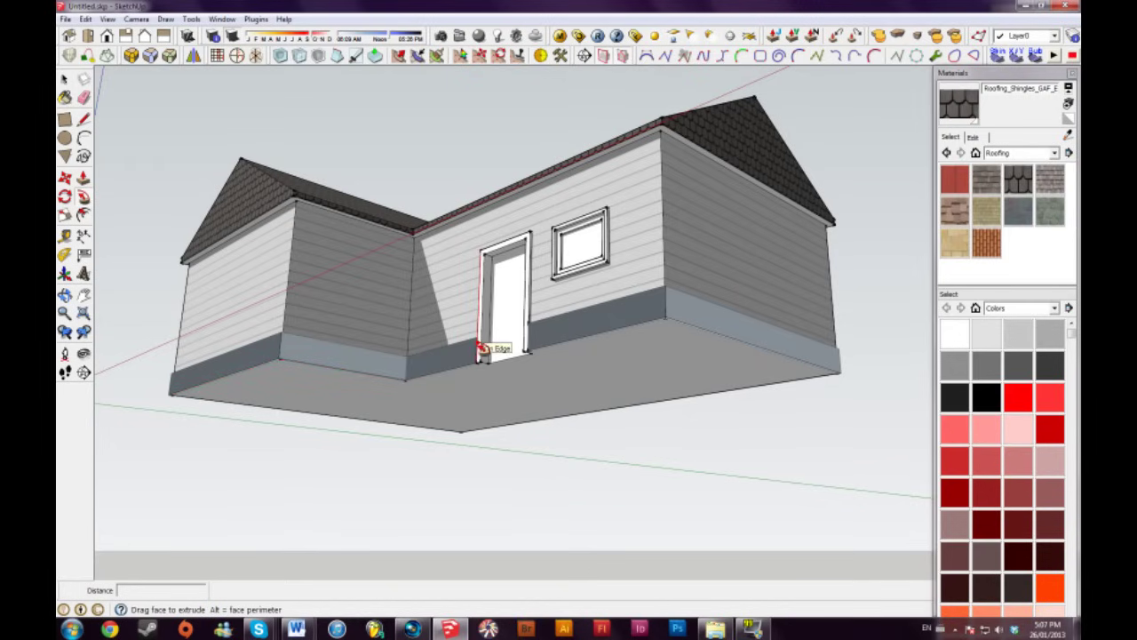
scroll(481, 367, up, 5)
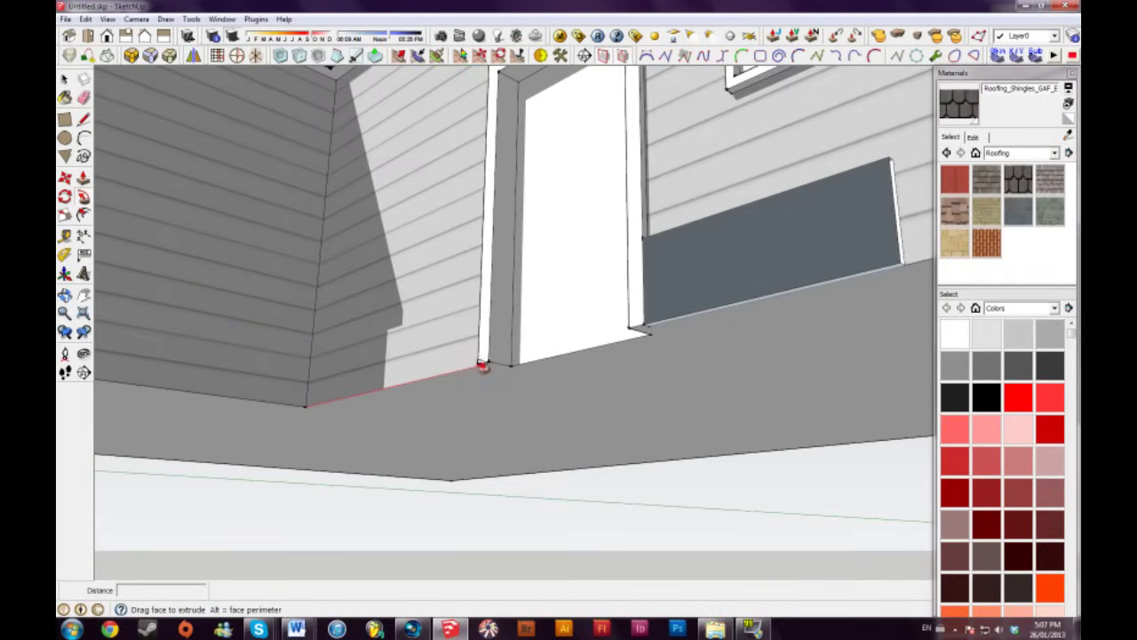
scroll(481, 367, up, 2)
scroll(267, 418, down, 1)
click(266, 418)
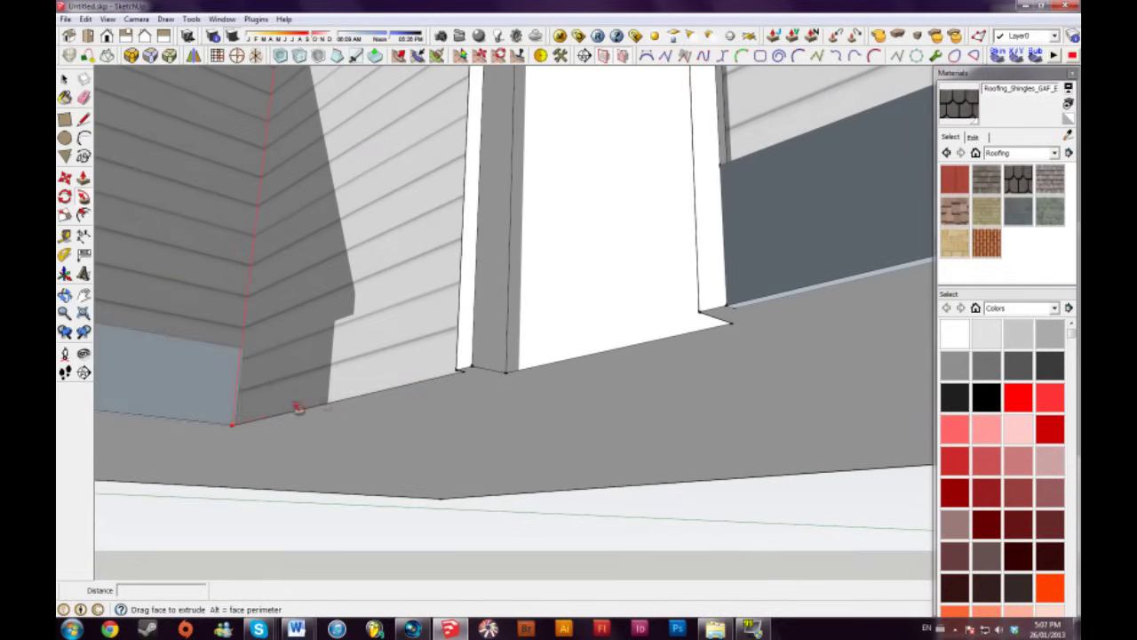
click(460, 371)
scroll(462, 372, down, 10)
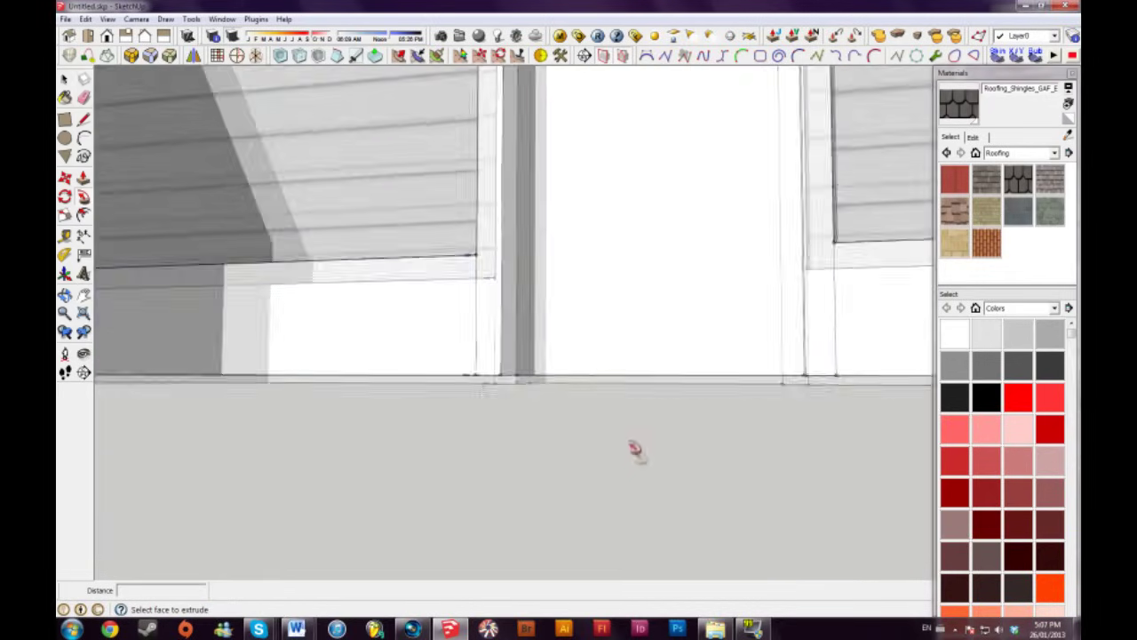
Step: Undo the manually traced Follow Me extrusion around the base of the house
key(space)
scroll(478, 374, down, 4)
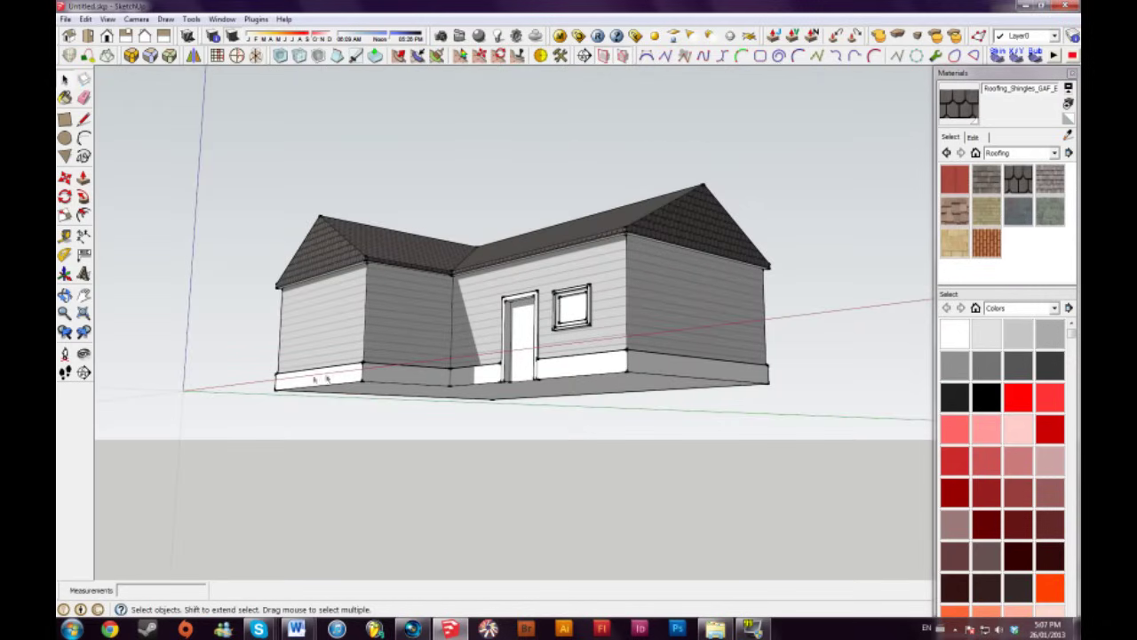
middle_drag(489, 355, 488, 327)
scroll(489, 333, up, 3)
key(ctrl+z)
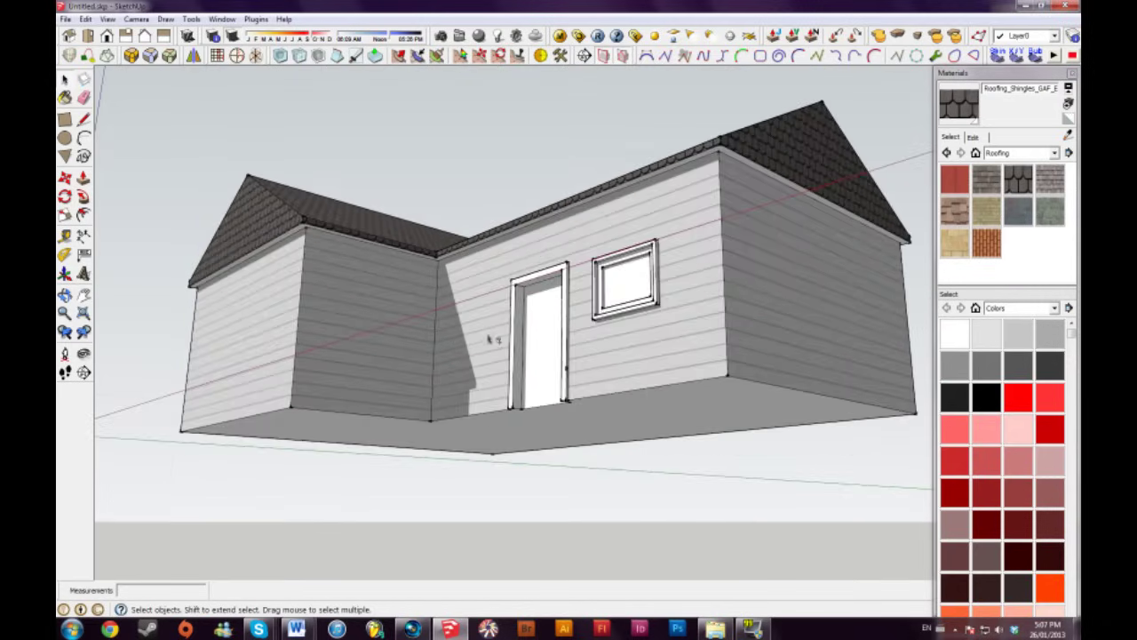
Step: Select the bottom edges of the house as the path and extrude the small door-frame profile along them with Follow Me
shift+middle_drag(577, 409, 574, 361)
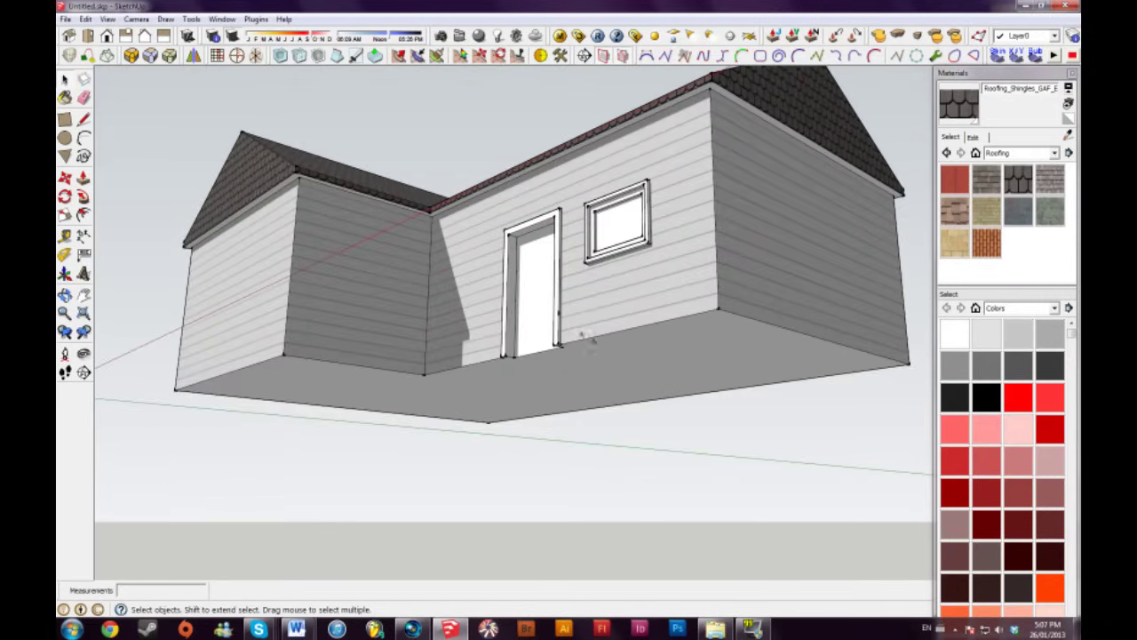
click(624, 332)
shift+click(739, 316)
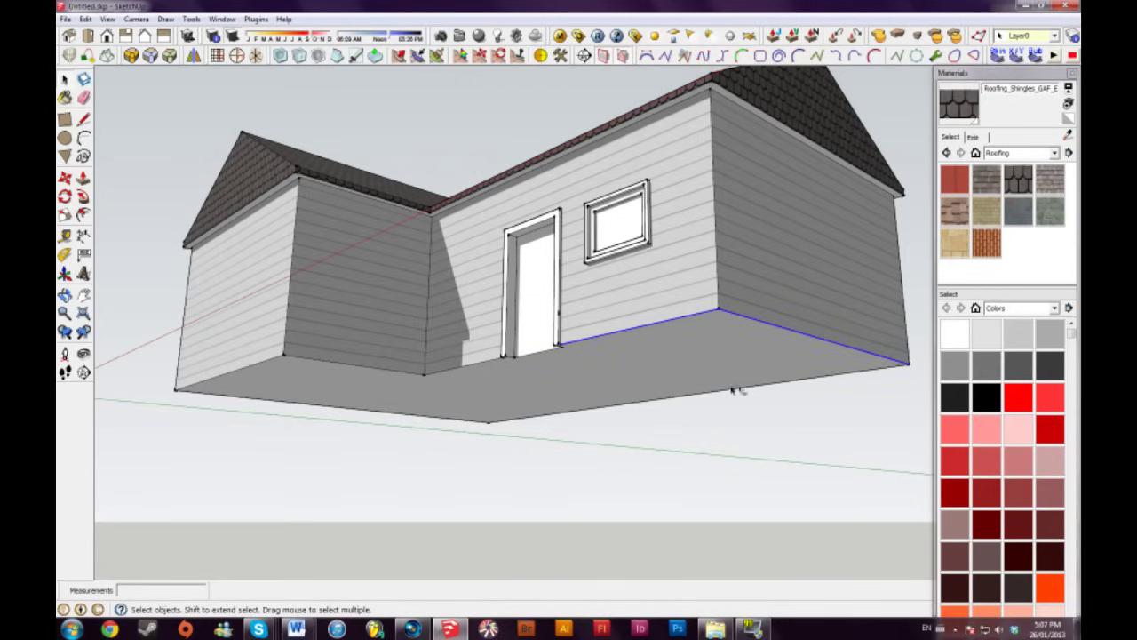
shift+click(275, 359)
shift+click(416, 373)
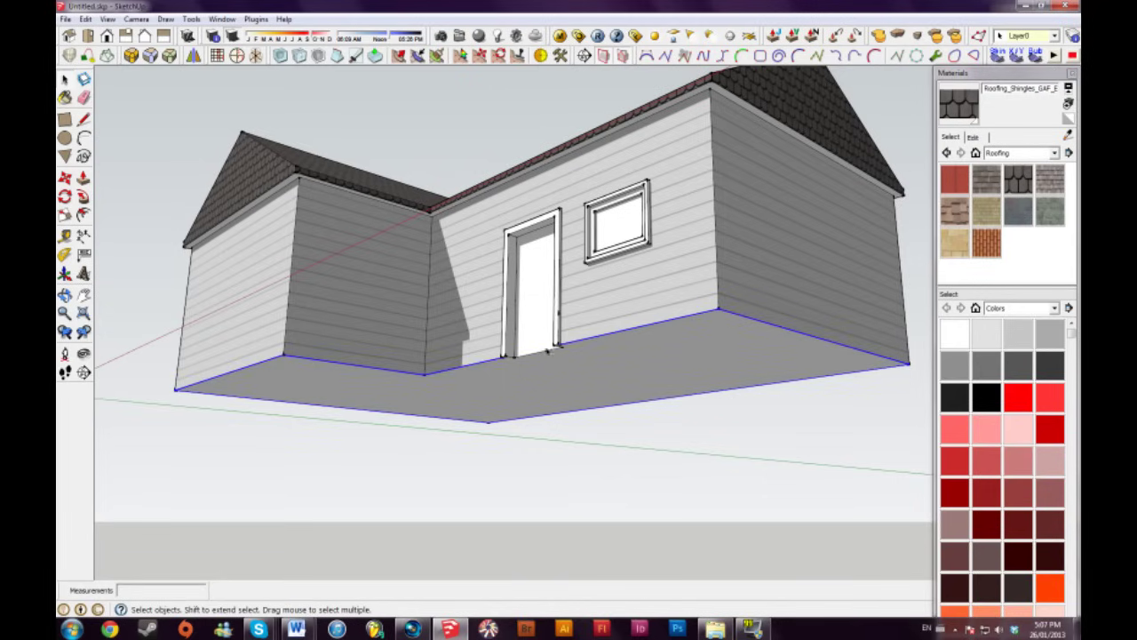
scroll(548, 352, up, 2)
click(83, 196)
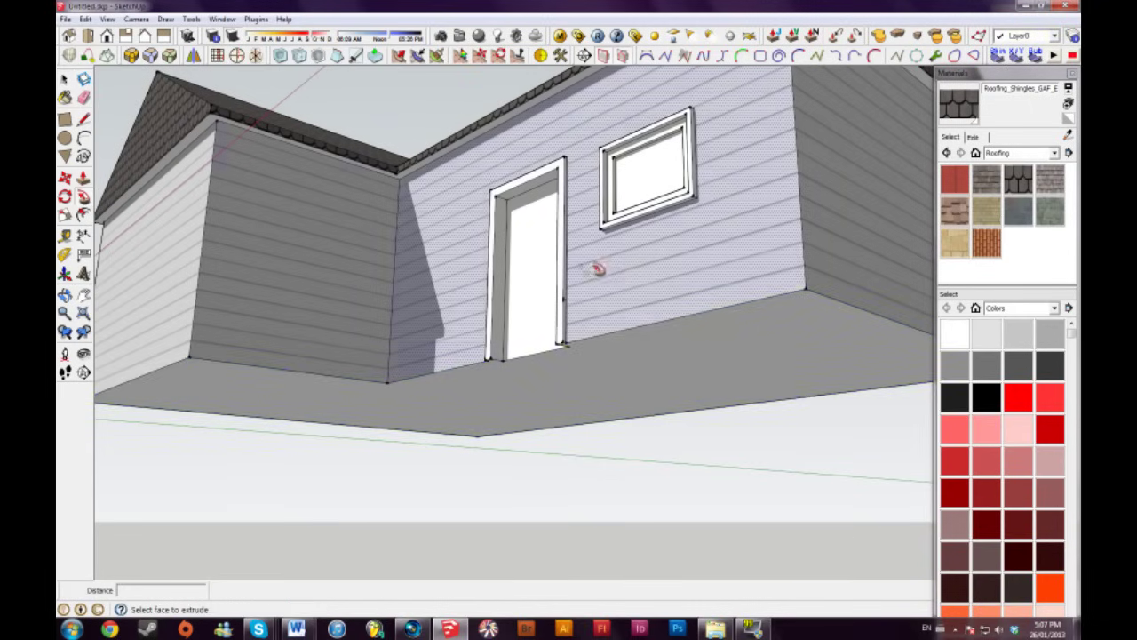
scroll(609, 271, up, 2)
scroll(605, 330, down, 2)
scroll(565, 415, down, 5)
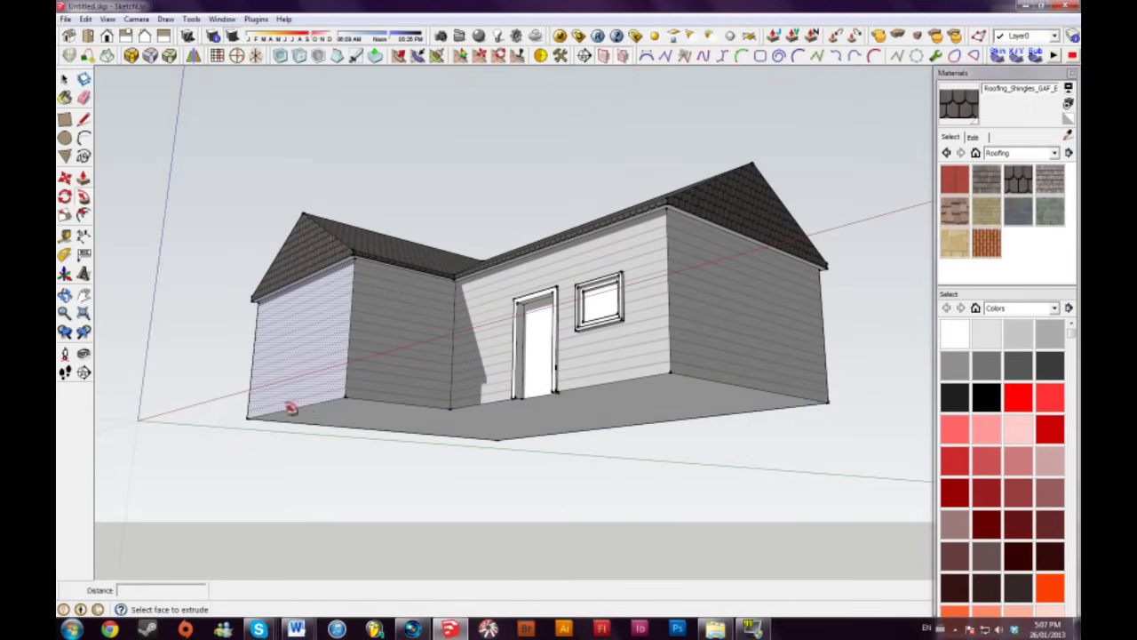
scroll(543, 373, up, 5)
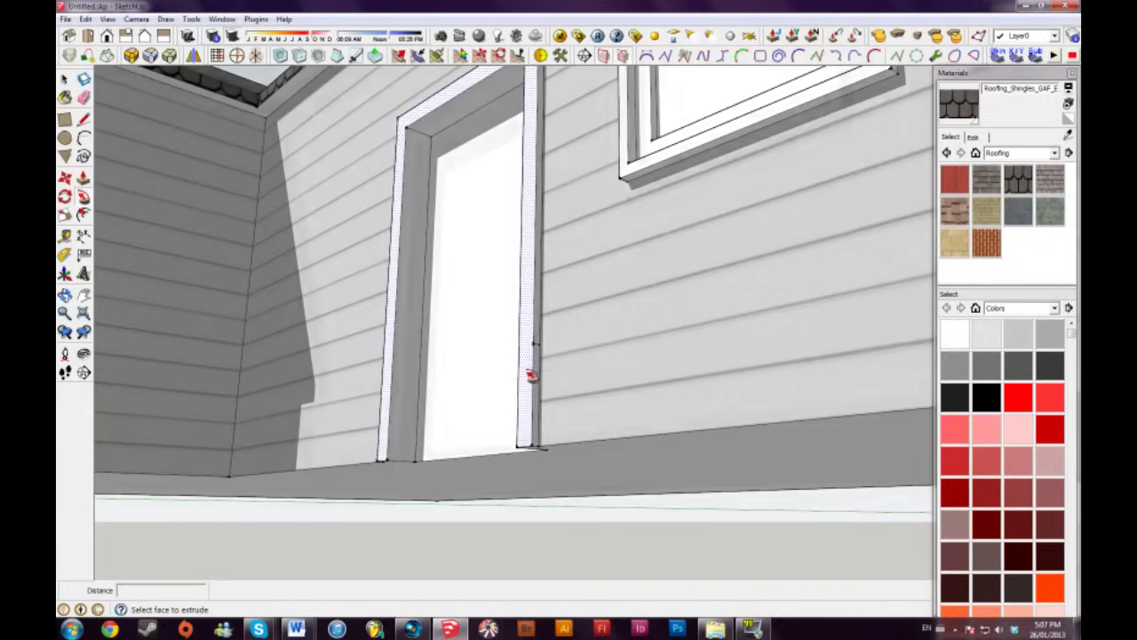
scroll(539, 363, down, 8)
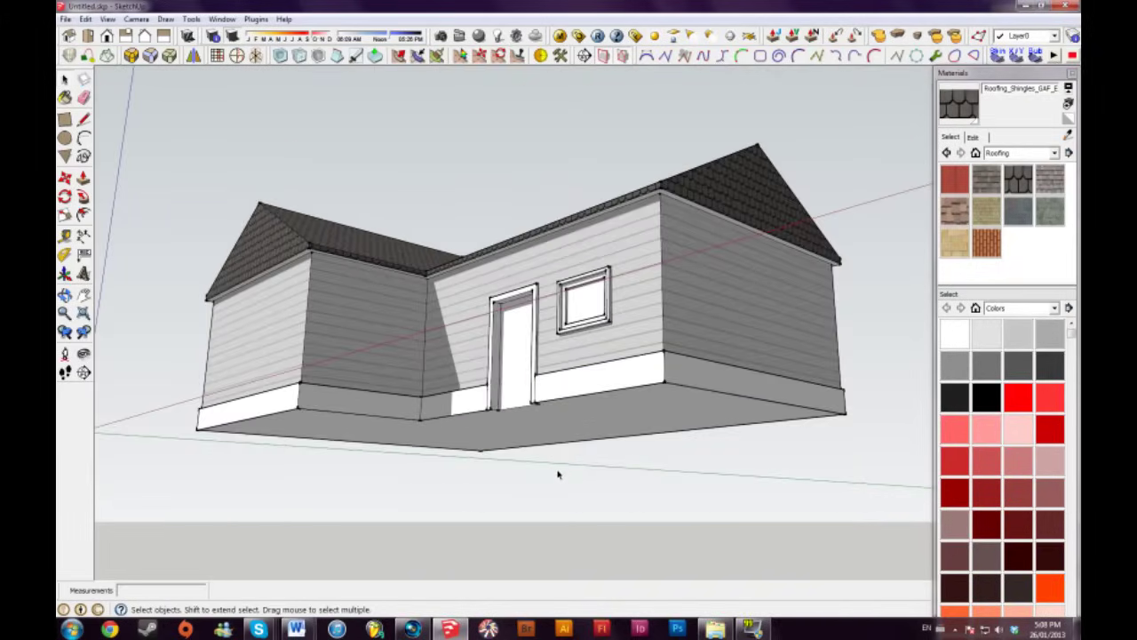
Step: Reposition the wood texture on the door frame's right post, rotating and scaling it so that the grain runs vertically
middle_drag(559, 472, 561, 376)
scroll(563, 411, down, 3)
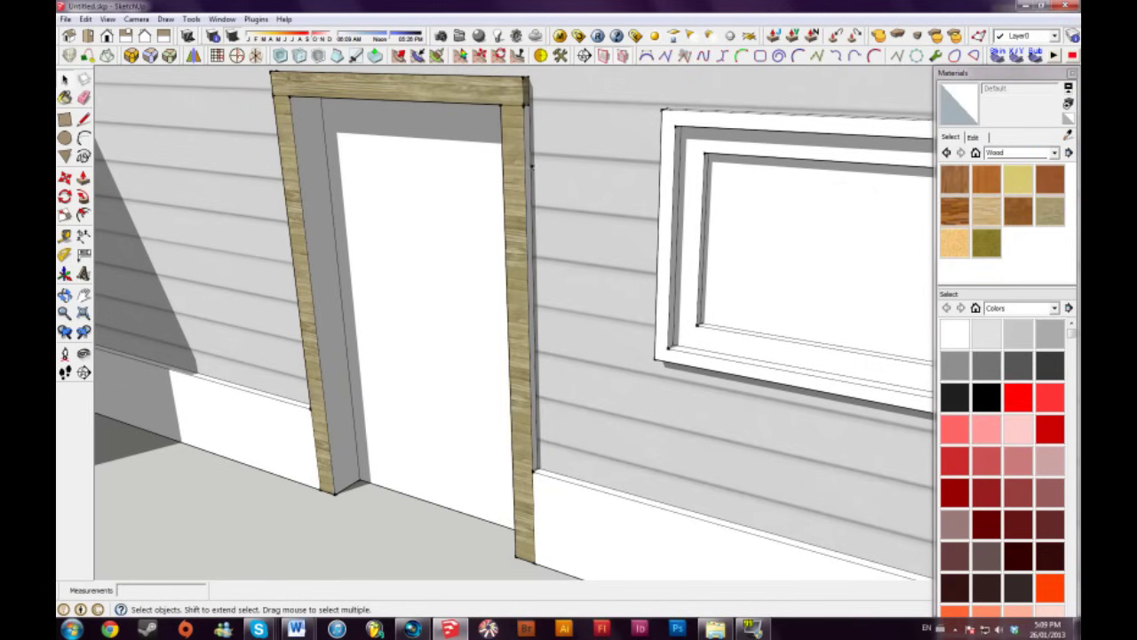
right_click(519, 258)
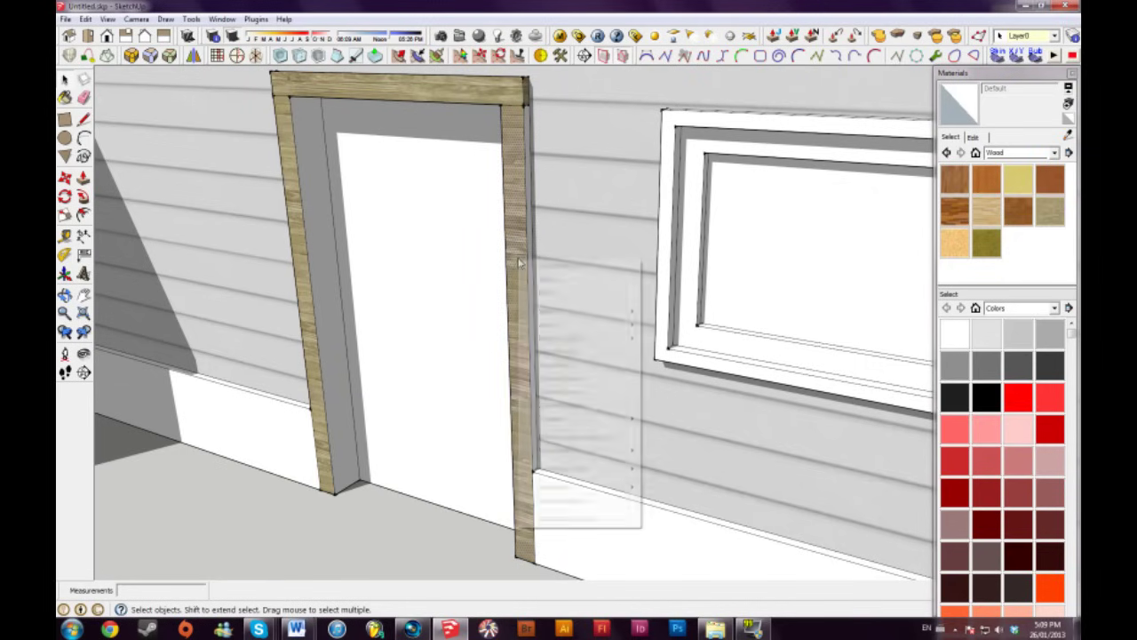
mouse_move(562, 423)
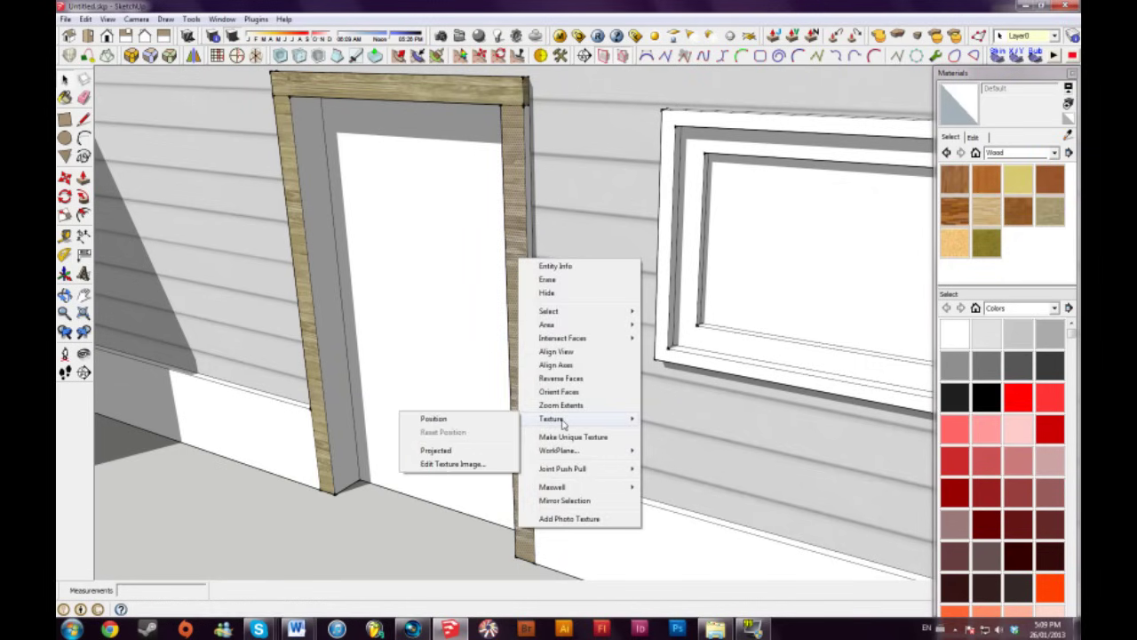
click(491, 417)
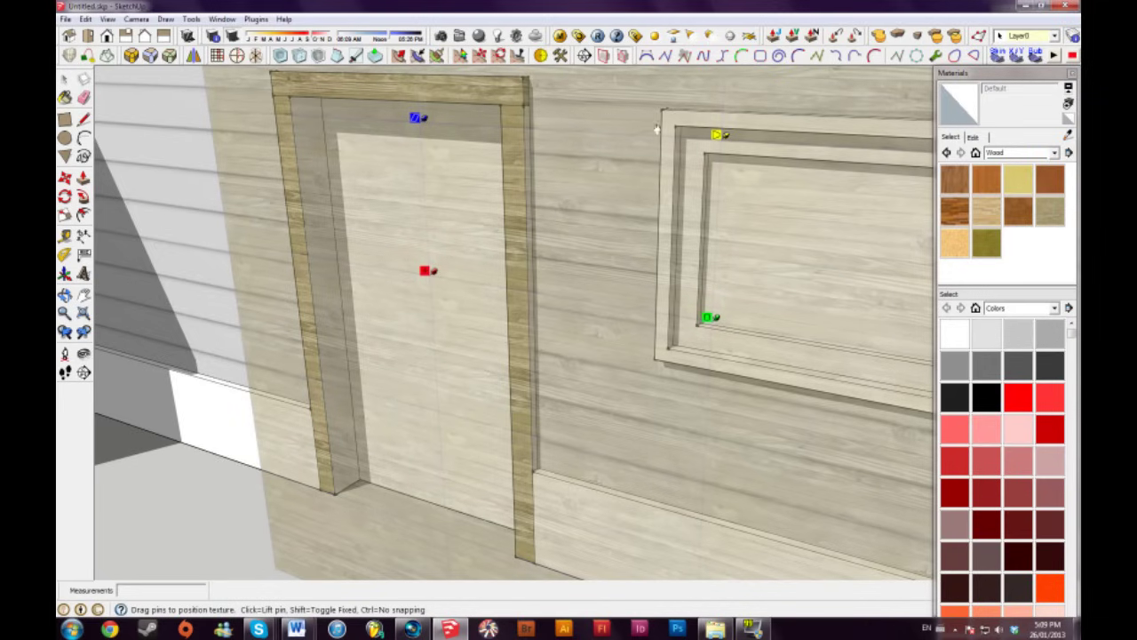
drag(427, 118, 420, 176)
drag(432, 273, 408, 260)
drag(685, 306, 359, 134)
click(403, 184)
Step: Sample the vertical-grain wood from the door frame's right post and paint the left post with it
scroll(520, 236, down, 4)
scroll(520, 237, down, 2)
middle_drag(521, 237, 599, 293)
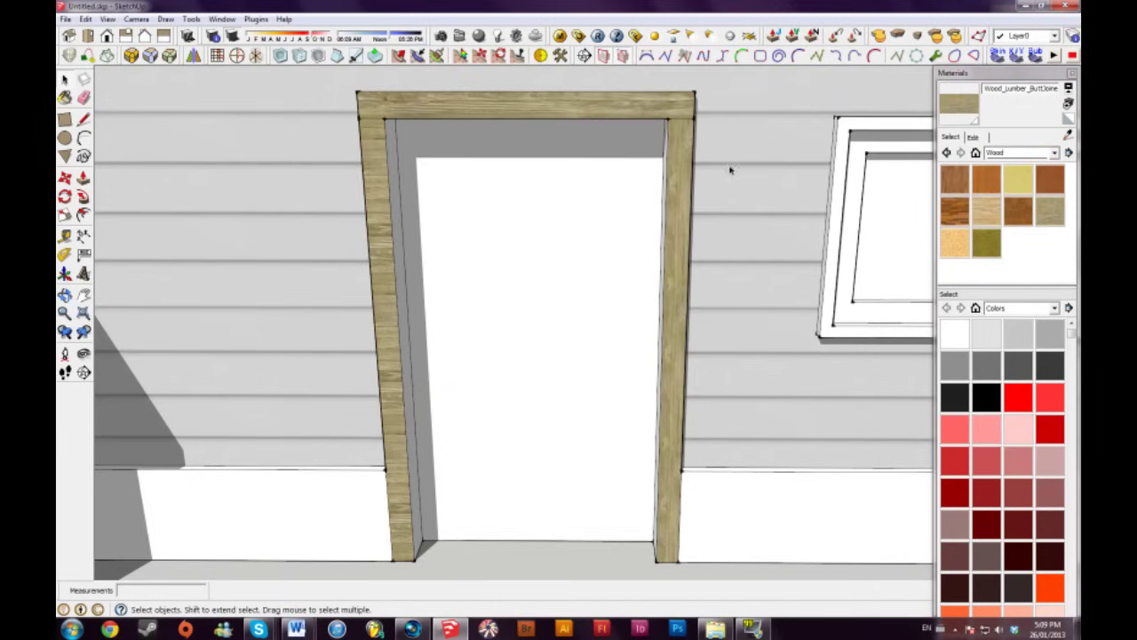
key(b)
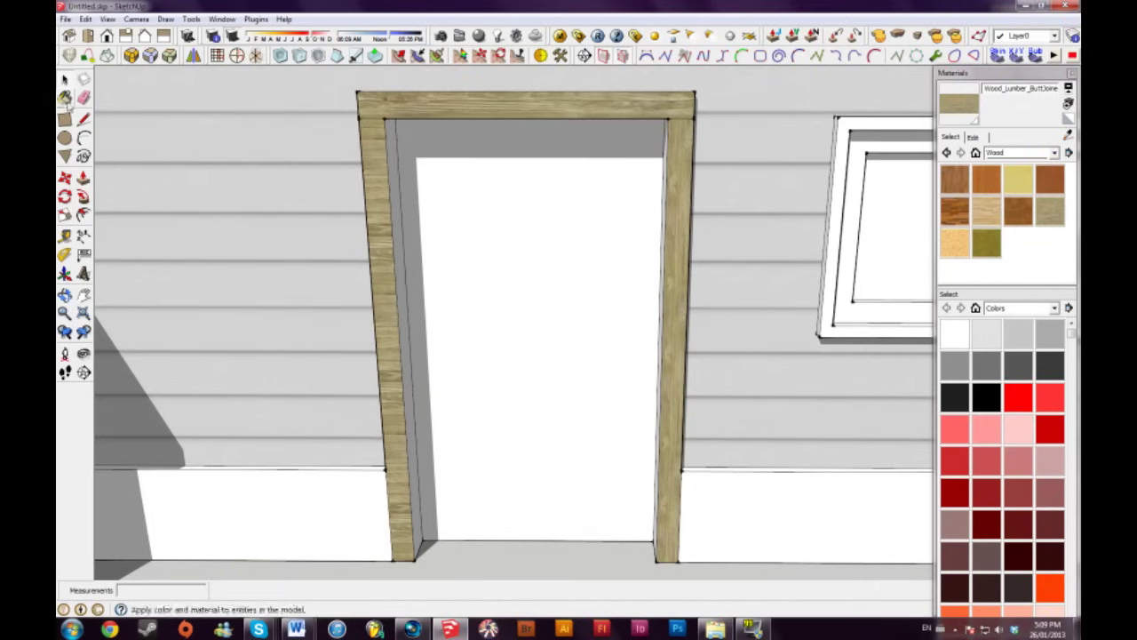
key(alt)
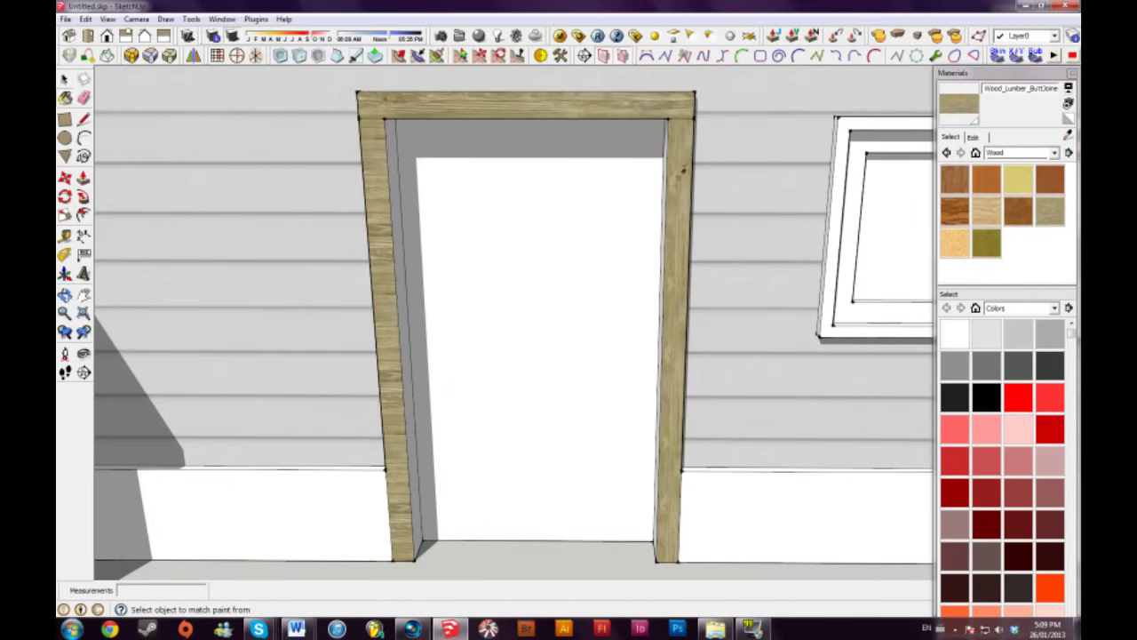
alt+click(679, 213)
click(376, 178)
Step: Lower the opacity of the window pane's light blue Color_I05 material to make the glass translucent
middle_drag(466, 295, 376, 269)
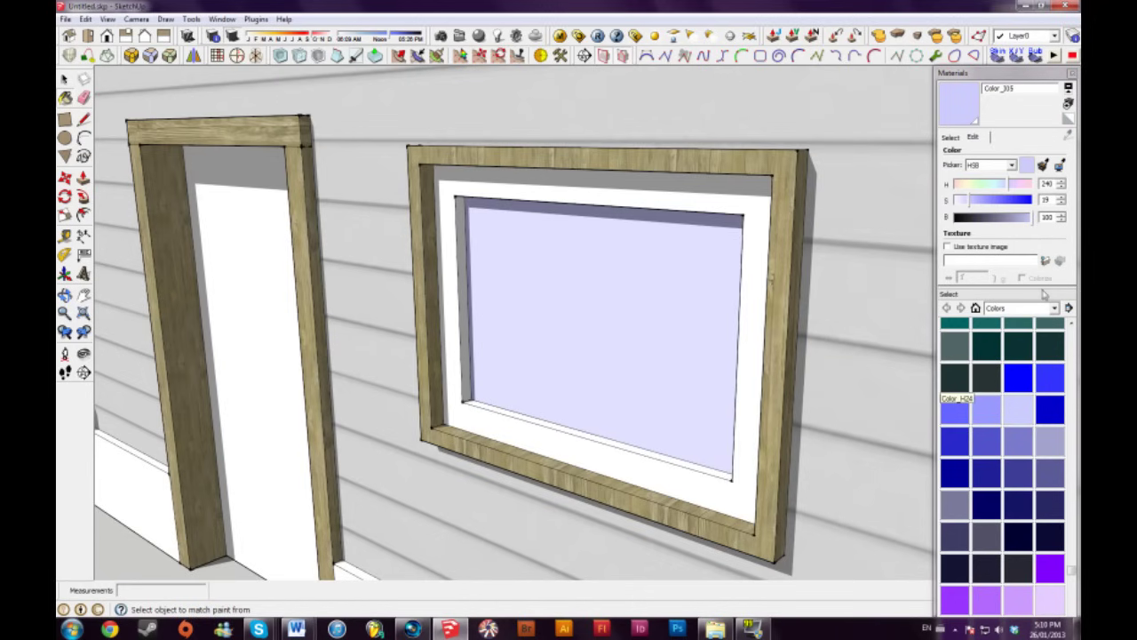
drag(1044, 290, 1023, 378)
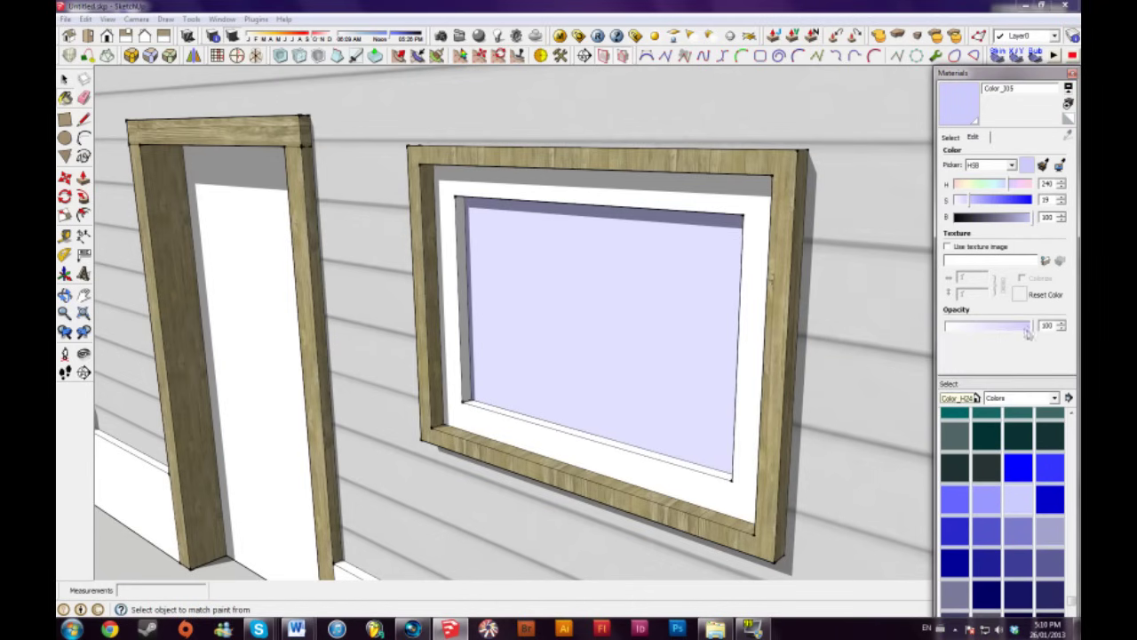
drag(1028, 331, 988, 328)
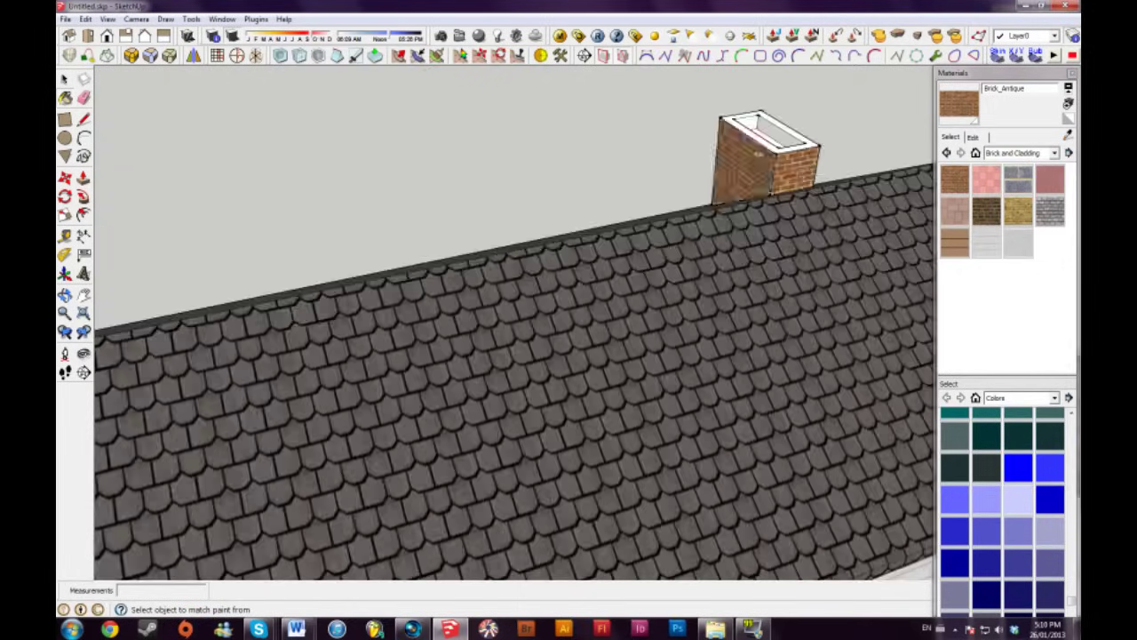